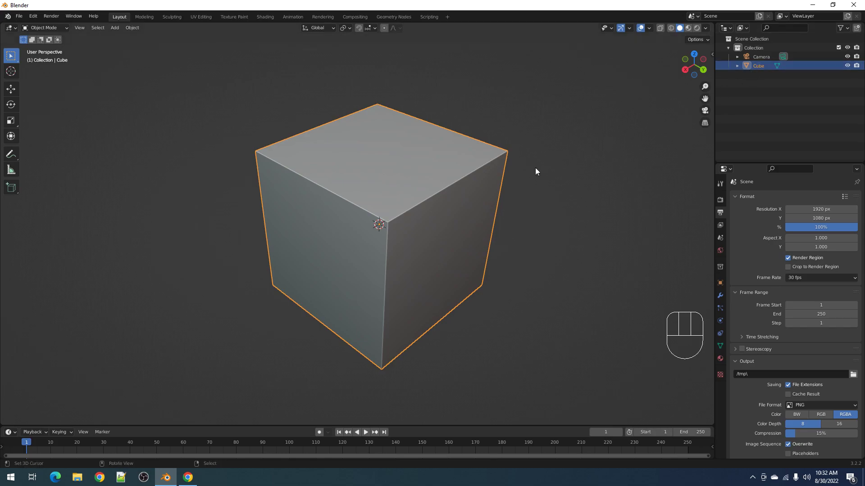
pyautogui.hotkey('shift', 'q')
pyautogui.press('Tab')
pyautogui.press('Tab')
pyautogui.hotkey('shift', 'q')
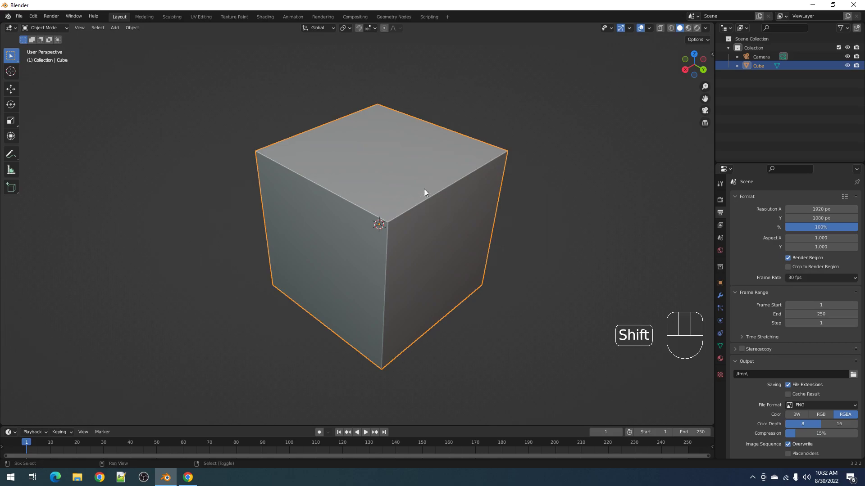
# - Apply Random Flow's Auto Mirror to the cube
pyautogui.hotkey('shift', 'q')
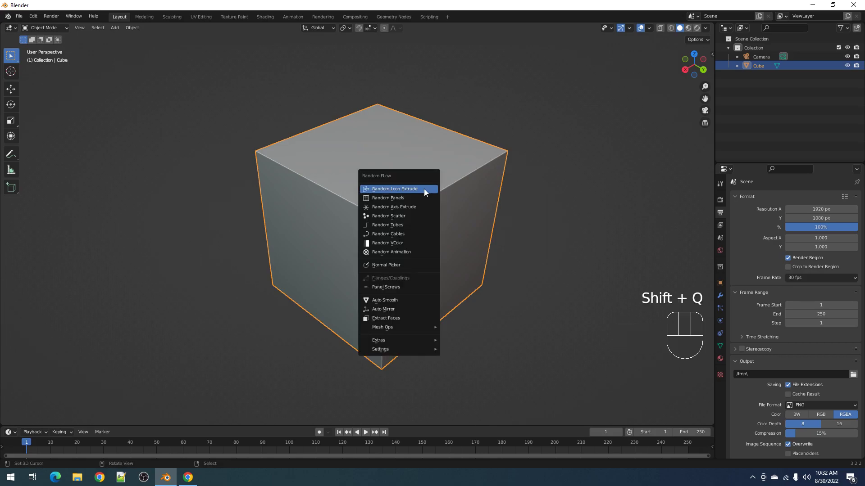
pyautogui.moveTo(415, 329)
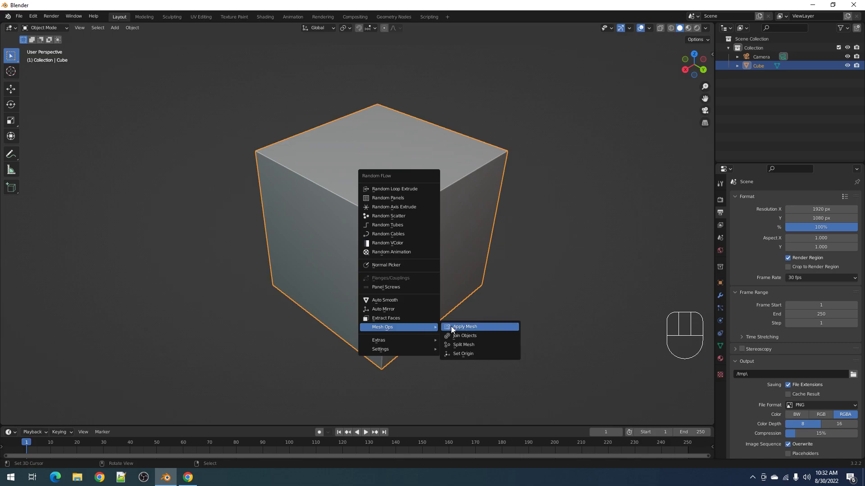
pyautogui.click(401, 309)
pyautogui.click(387, 229)
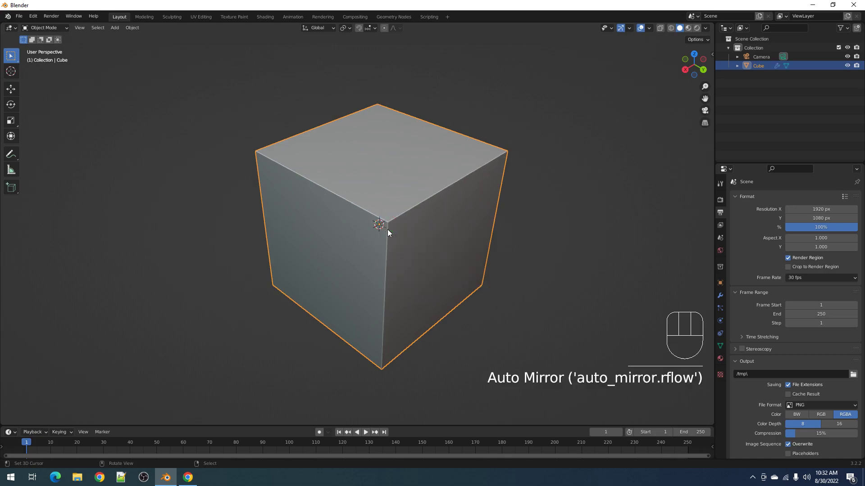
# - Scale the whole cube mesh in Edit Mode, stretching it along X and narrowing it to about 0.4 along Y, then return to Object Mode
pyautogui.press('Tab')
pyautogui.press('a')
pyautogui.press('s')
pyautogui.press('x')
pyautogui.click(641, 194)
pyautogui.press('s')
pyautogui.press('x')
pyautogui.click(542, 222)
pyautogui.press('s')
pyautogui.middleClick(469, 266)
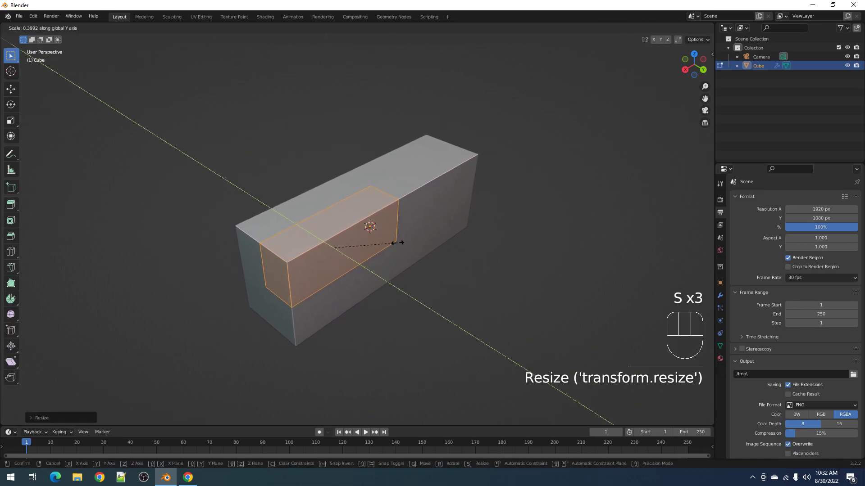
pyautogui.click(396, 240)
pyautogui.press('Tab')
# - Maximize the 3D viewport and run Random Loop Extrude on the block with loops 1 and 2 enabled
pyautogui.scroll(-1, 397, 229)
pyautogui.keyDown('shift'); pyautogui.moveTo(410, 189); pyautogui.dragTo(460, 164, button='middle'); pyautogui.keyUp('shift')
pyautogui.scroll(2, 464, 180)
pyautogui.keyDown('shift'); pyautogui.moveTo(482, 197); pyautogui.dragTo(448, 212, button='middle'); pyautogui.keyUp('shift')
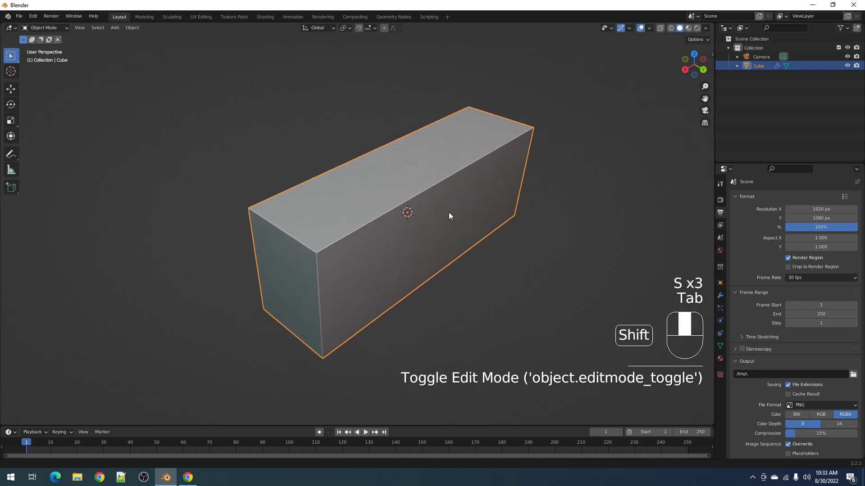
pyautogui.hotkey('ctrl', 'space')
pyautogui.keyDown('shift'); pyautogui.moveTo(568, 219); pyautogui.dragTo(463, 218, button='middle'); pyautogui.keyUp('shift')
pyautogui.hotkey('shift', 'q')
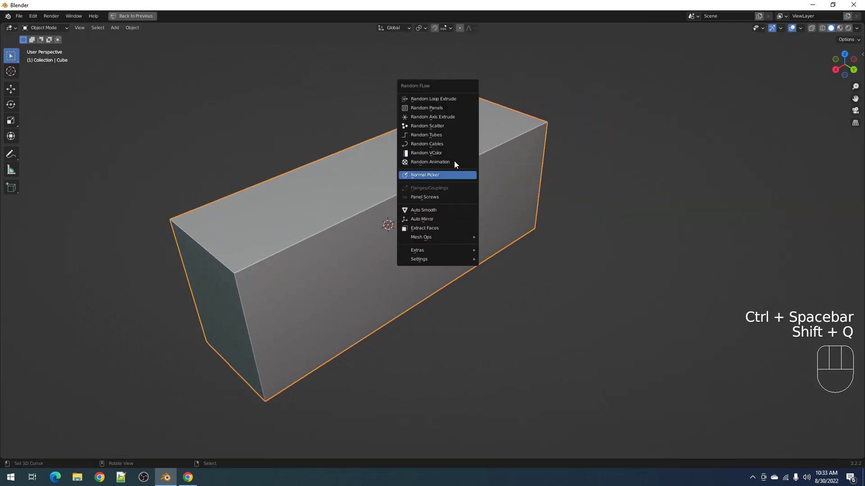
pyautogui.click(438, 99)
pyautogui.click(461, 135)
pyautogui.keyDown('shift'); pyautogui.click(479, 136); pyautogui.keyUp('shift')
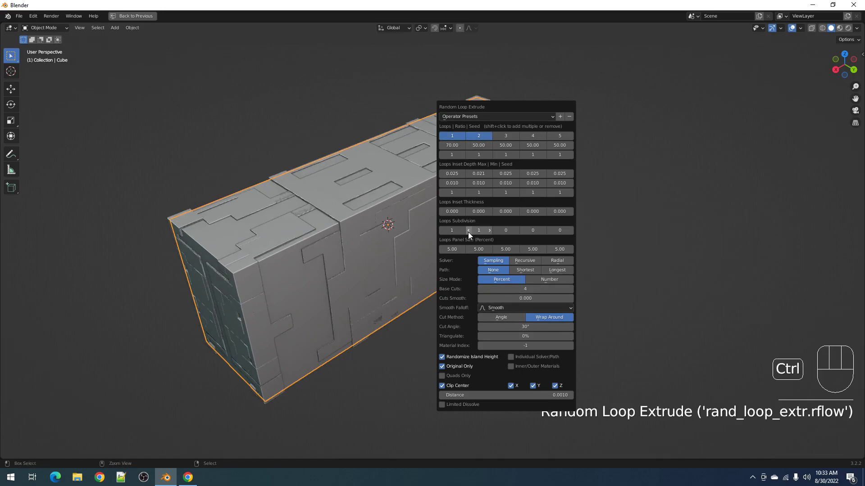
# - Set loop 1's seed to 2 and the Clip Center distance to 0.0020 in Random Loop Extrude
pyautogui.keyDown('ctrl'); pyautogui.scroll(4, 450, 155); pyautogui.keyUp('ctrl')
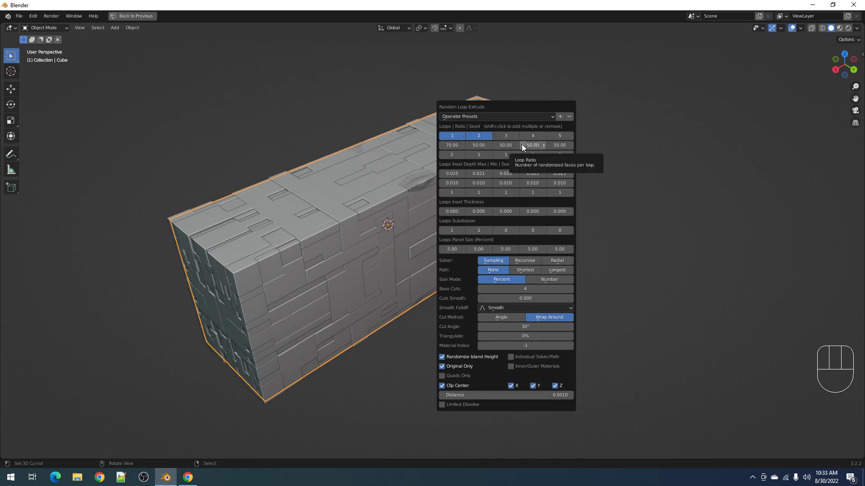
pyautogui.keyDown('shift'); pyautogui.moveTo(430, 217); pyautogui.dragTo(508, 198, button='middle'); pyautogui.keyUp('shift')
pyautogui.press('F9')
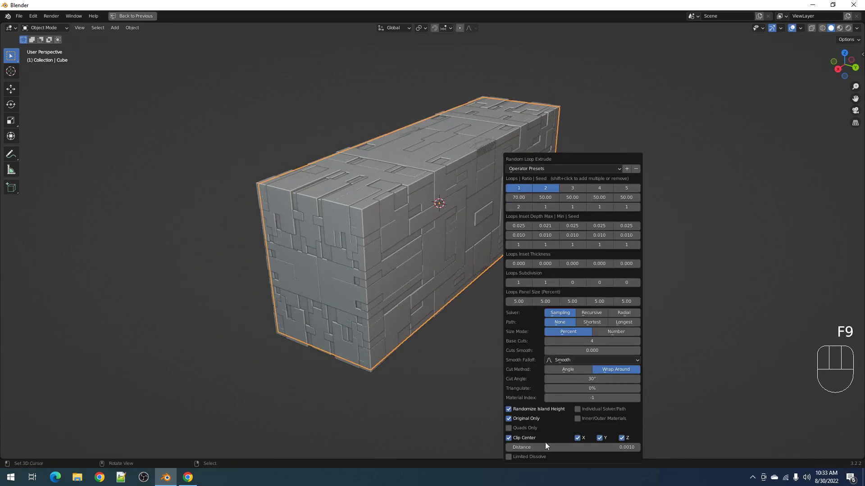
pyautogui.keyDown('ctrl'); pyautogui.scroll(1, 545, 445); pyautogui.keyUp('ctrl')
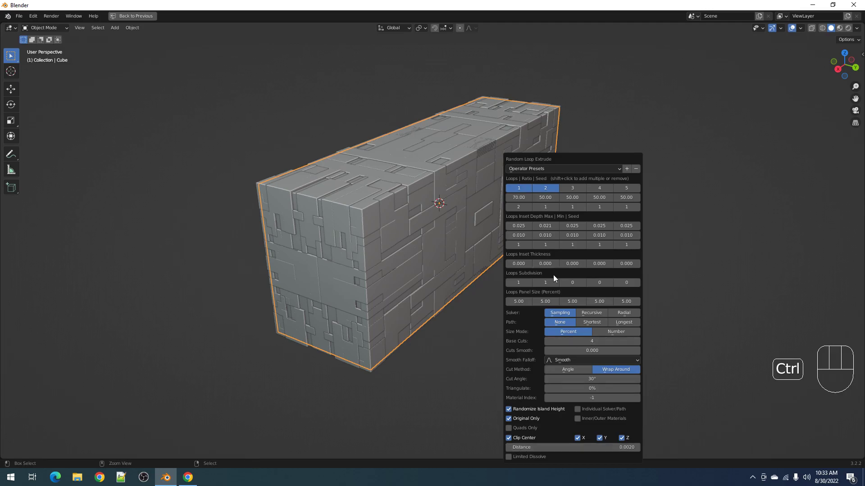
# - Set loop 2's maximum inset depth to 0.020 and change the seeds of loops 1 and 2 to 4 and 3
pyautogui.keyDown('ctrl'); pyautogui.scroll(1, 570, 340); pyautogui.keyUp('ctrl')
pyautogui.keyDown('ctrl'); pyautogui.scroll(-1, 571, 340); pyautogui.keyUp('ctrl')
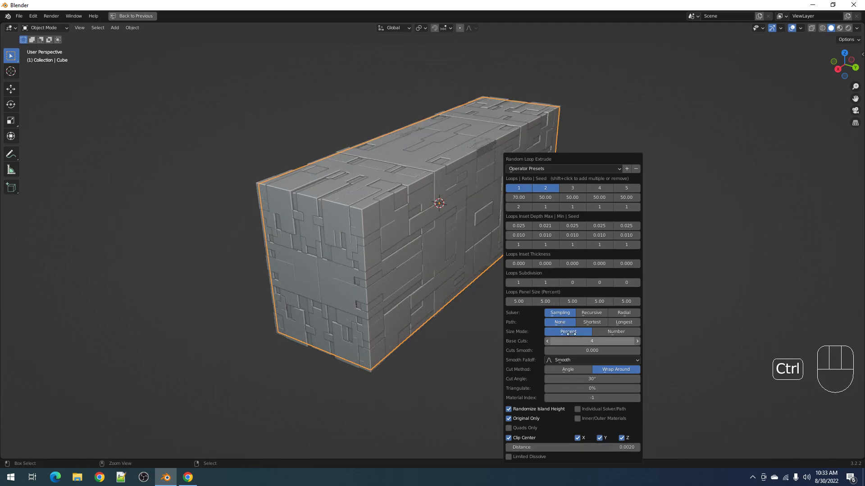
pyautogui.keyDown('ctrl'); pyautogui.scroll(-1, 542, 221); pyautogui.keyUp('ctrl')
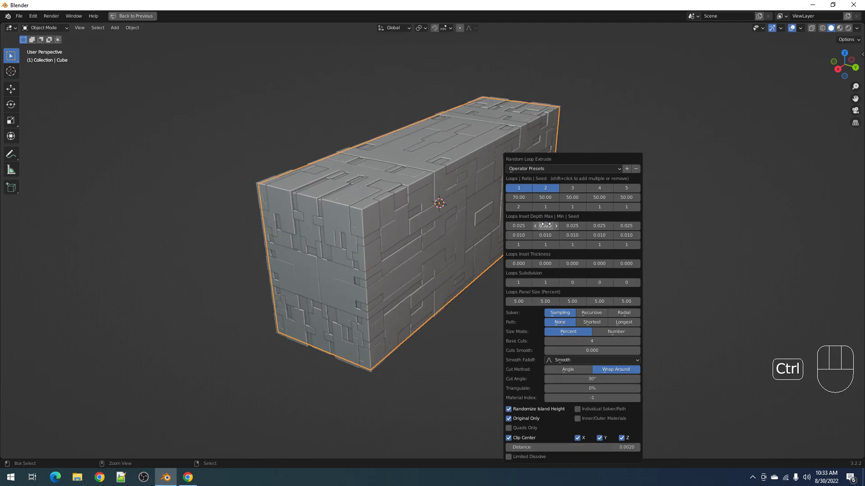
pyautogui.keyDown('ctrl'); pyautogui.scroll(2, 544, 207); pyautogui.keyUp('ctrl')
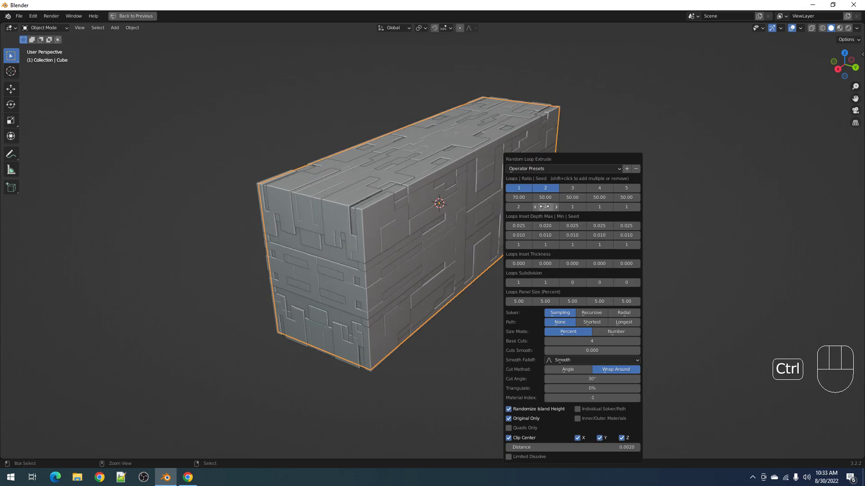
pyautogui.keyDown('ctrl'); pyautogui.scroll(1, 544, 206); pyautogui.keyUp('ctrl')
pyautogui.keyDown('ctrl'); pyautogui.scroll(6, 522, 208); pyautogui.keyUp('ctrl')
pyautogui.keyDown('ctrl'); pyautogui.scroll(2, 521, 207); pyautogui.keyUp('ctrl')
pyautogui.keyDown('ctrl'); pyautogui.scroll(-2, 569, 339); pyautogui.keyUp('ctrl')
pyautogui.keyDown('ctrl'); pyautogui.scroll(2, 570, 339); pyautogui.keyUp('ctrl')
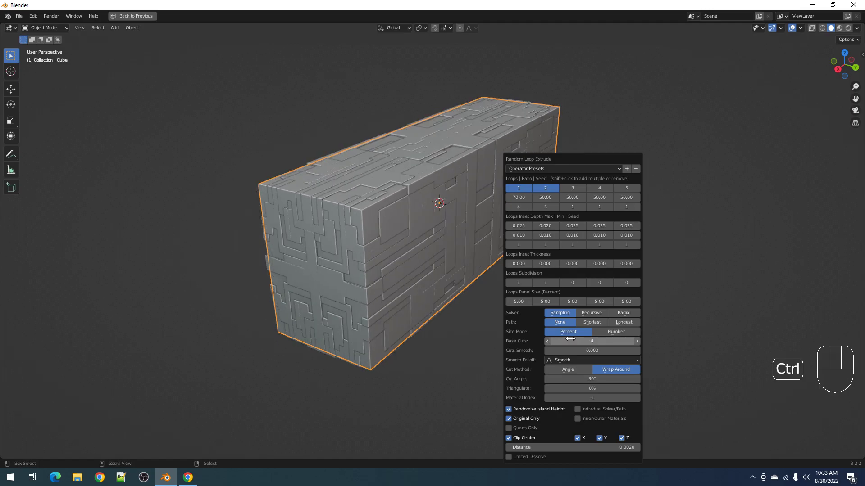
# - Enable Individual Solver/Path and set loop 2's path to 2 (Shortest)
pyautogui.click(582, 407)
pyautogui.keyDown('ctrl'); pyautogui.scroll(1, 546, 321); pyautogui.keyUp('ctrl')
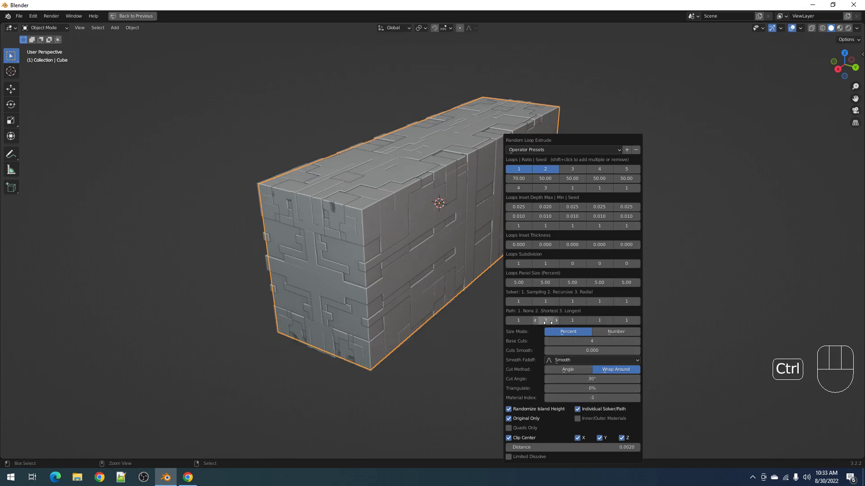
pyautogui.keyDown('ctrl'); pyautogui.scroll(1, 548, 323); pyautogui.keyUp('ctrl')
pyautogui.keyDown('ctrl'); pyautogui.scroll(-1, 548, 323); pyautogui.keyUp('ctrl')
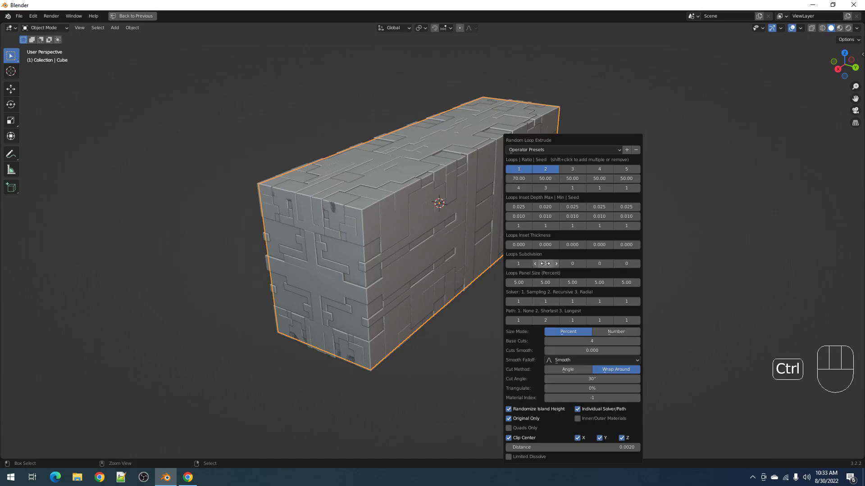
pyautogui.keyDown('ctrl'); pyautogui.scroll(1, 527, 207); pyautogui.keyUp('ctrl')
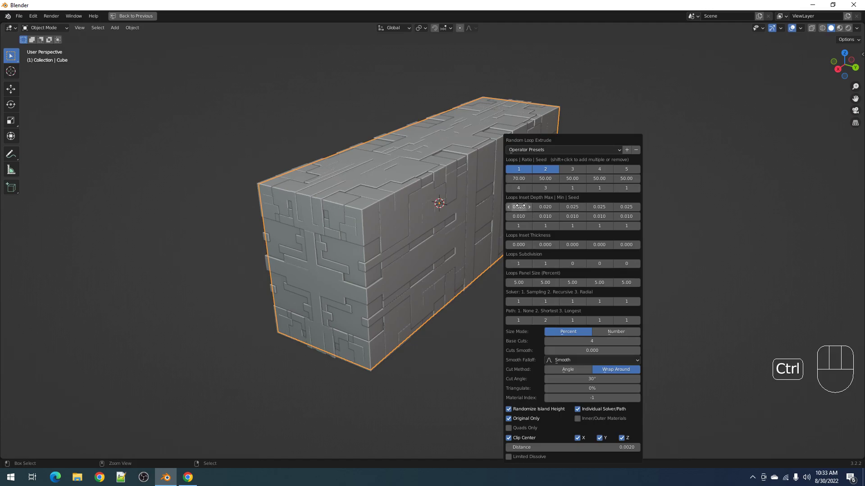
# - Raise loop 1's maximum inset depth to 0.030 and its subdivision to 3
pyautogui.keyDown('ctrl'); pyautogui.scroll(1, 544, 264); pyautogui.keyUp('ctrl')
pyautogui.keyDown('ctrl'); pyautogui.scroll(-1, 538, 265); pyautogui.keyUp('ctrl')
pyautogui.keyDown('ctrl'); pyautogui.scroll(3, 524, 264); pyautogui.keyUp('ctrl')
pyautogui.keyDown('ctrl'); pyautogui.scroll(2, 526, 264); pyautogui.keyUp('ctrl')
# - Lower the minimum inset depths to 0.006 for loop 1 and 0.005 for loop 2
pyautogui.moveTo(528, 218); pyautogui.dragTo(506, 215, button='middle')
pyautogui.press('F9')
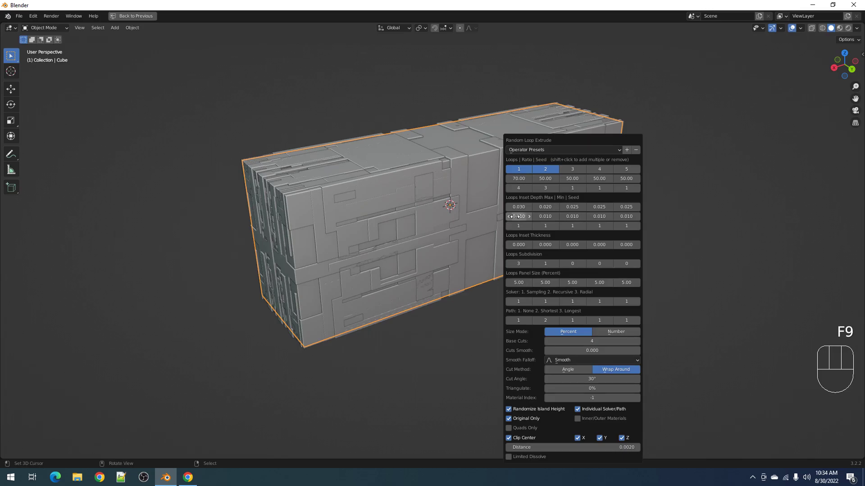
pyautogui.keyDown('ctrl'); pyautogui.scroll(-3, 546, 217); pyautogui.keyUp('ctrl')
pyautogui.keyDown('ctrl'); pyautogui.scroll(-2, 547, 217); pyautogui.keyUp('ctrl')
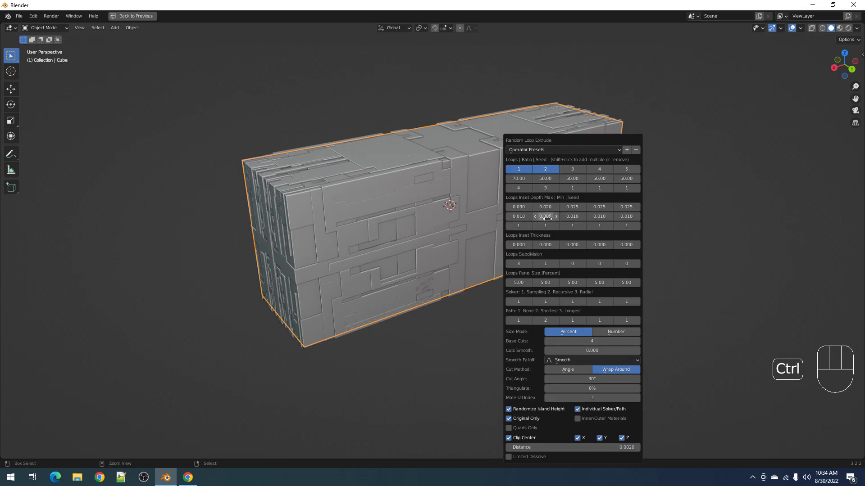
pyautogui.keyDown('ctrl'); pyautogui.scroll(-1, 546, 217); pyautogui.keyUp('ctrl')
pyautogui.moveTo(430, 245); pyautogui.dragTo(556, 225, button='middle')
pyautogui.scroll(1, 555, 225)
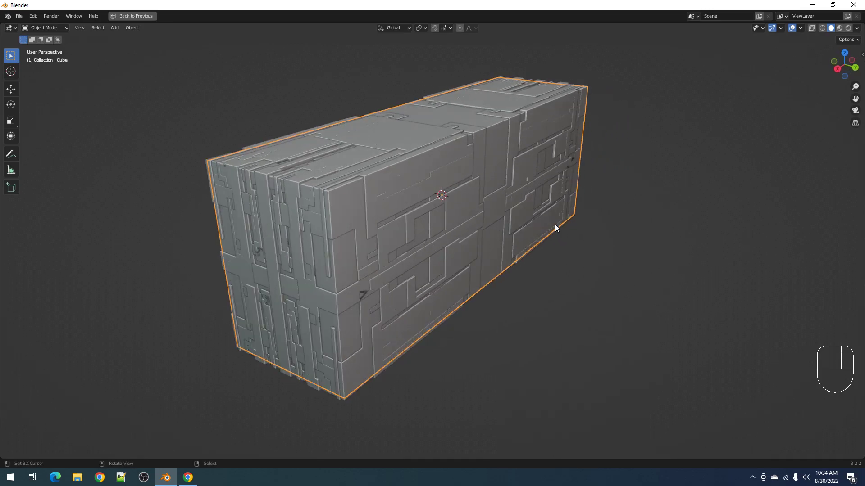
pyautogui.press('F9')
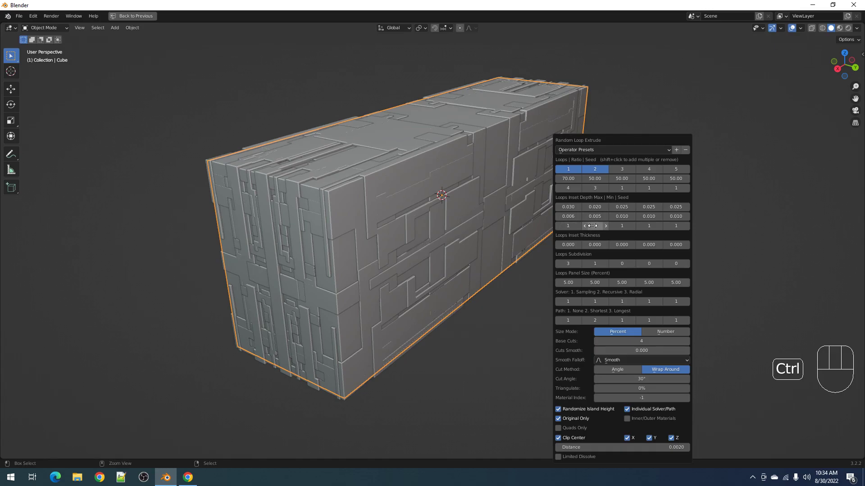
# - Restore the viewport to the normal workspace layout and deselect all objects
pyautogui.scroll(-2, 466, 247)
pyautogui.moveTo(445, 225); pyautogui.dragTo(427, 253, button='middle')
pyautogui.scroll(2, 425, 247)
pyautogui.moveTo(488, 235); pyautogui.dragTo(468, 229, button='middle')
pyautogui.hotkey('ctrl', 'space')
pyautogui.scroll(1, 458, 232)
pyautogui.hotkey('alt', 'a')
# - Try moving Cube_RLExtr and then Cube_RLExtr.001 freely to check that they are separate layers
pyautogui.click(747, 75)
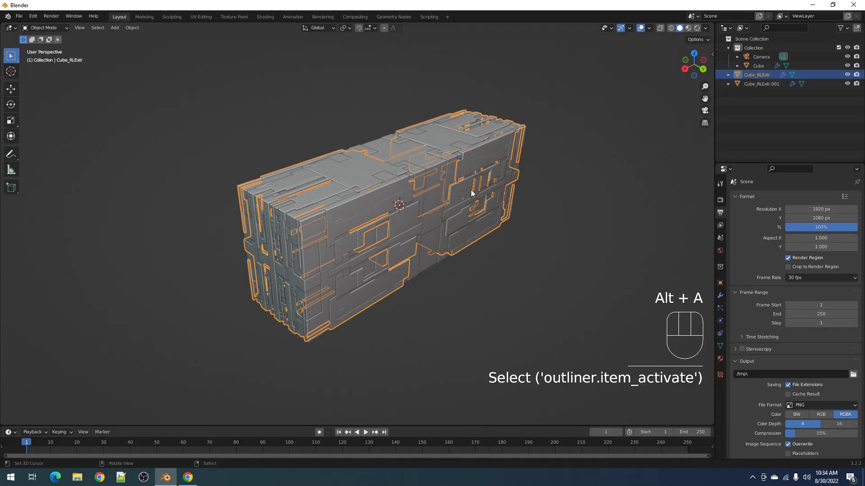
pyautogui.press('g')
pyautogui.rightClick(468, 201)
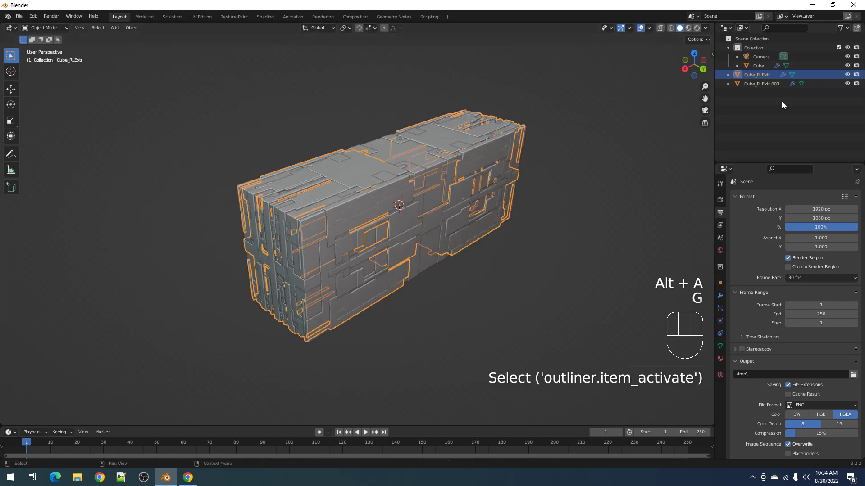
pyautogui.click(752, 87)
pyautogui.press('g')
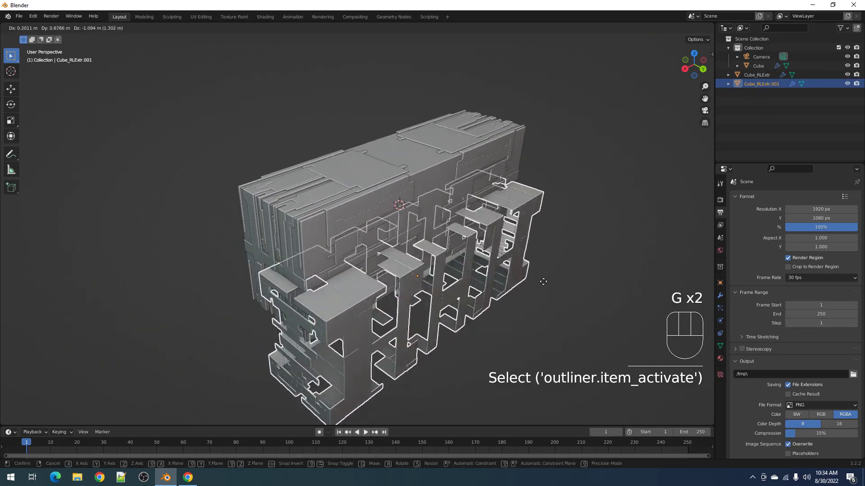
pyautogui.rightClick(612, 287)
# - Move Cube_RLExtr.001 and Cube_RLExtr along the Y axis to opposite sides of the base cube, then deselect all
pyautogui.moveTo(463, 263); pyautogui.dragTo(397, 253, button='middle')
pyautogui.press('g')
pyautogui.press('y')
pyautogui.click(403, 231)
pyautogui.click(368, 204)
pyautogui.press('g')
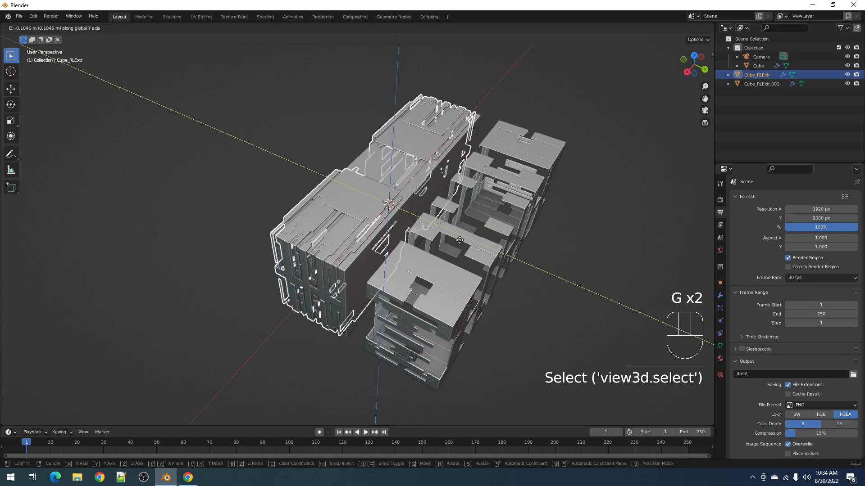
pyautogui.press('y')
pyautogui.click(404, 212)
pyautogui.hotkey('alt', 'a')
pyautogui.moveTo(469, 235); pyautogui.dragTo(443, 200, button='middle')
pyautogui.hotkey('shift', 'q')
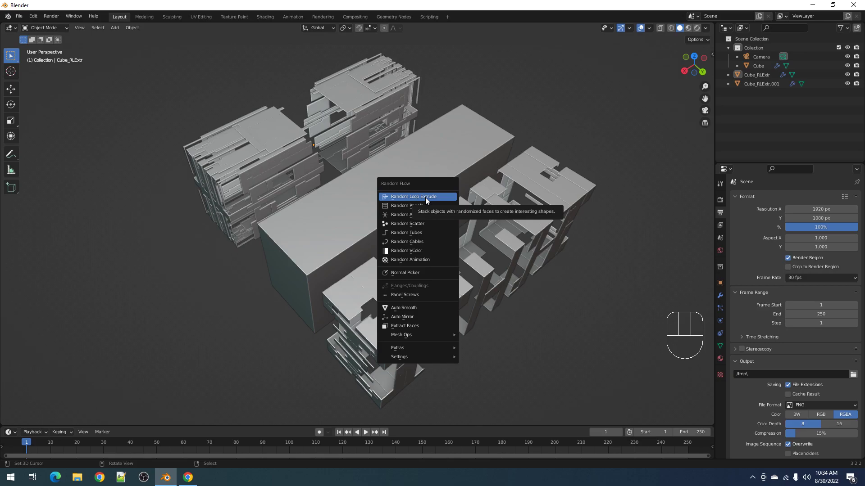
pyautogui.press('Escape')
pyautogui.moveTo(398, 231); pyautogui.dragTo(418, 223, button='middle')
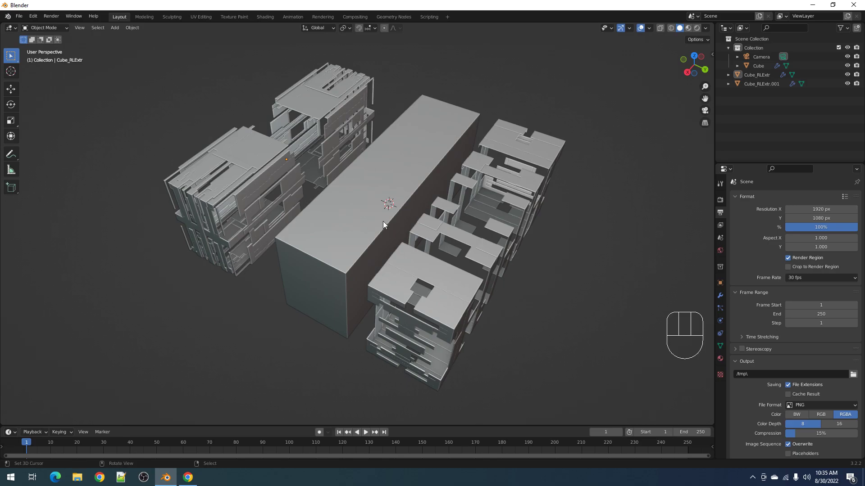
pyautogui.keyDown('shift'); pyautogui.moveTo(395, 213); pyautogui.dragTo(399, 221, button='middle'); pyautogui.keyUp('shift')
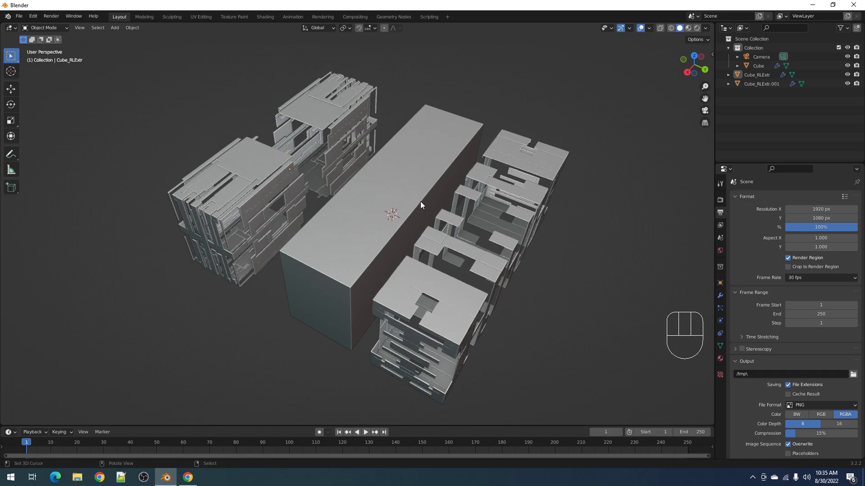
# - Select the base cube between the two separated layers and try moving it
pyautogui.hotkey('ctrl', 'z')
pyautogui.hotkey('ctrl', 'z')
pyautogui.hotkey('ctrl', 'shift', 'z')
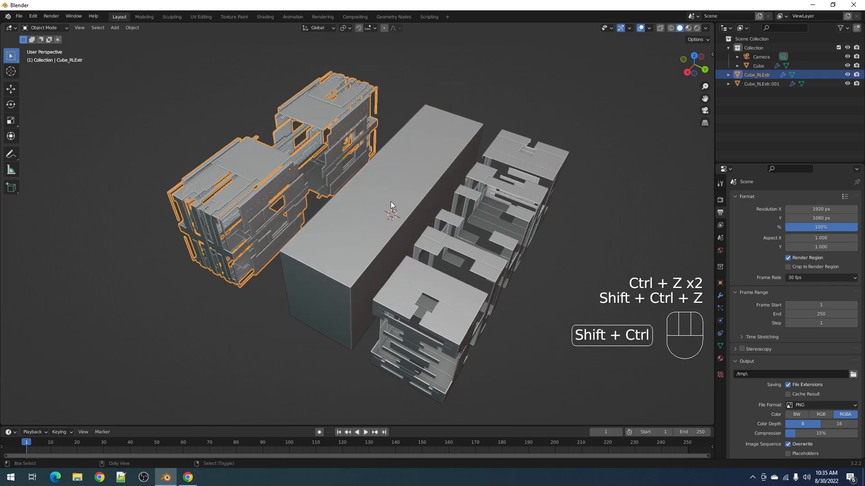
pyautogui.click(397, 208)
pyautogui.press('g')
pyautogui.rightClick(419, 196)
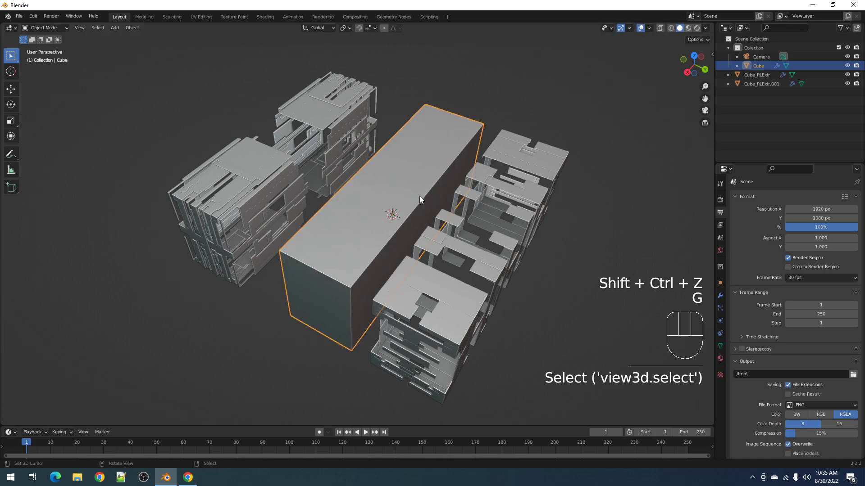
# - Undo the Y-axis moves of Cube_RLExtr and Cube_RLExtr.001
pyautogui.hotkey('ctrl', 'z')
pyautogui.hotkey('ctrl', 'z')
pyautogui.hotkey('ctrl', 'z')
pyautogui.hotkey('ctrl', 'z')
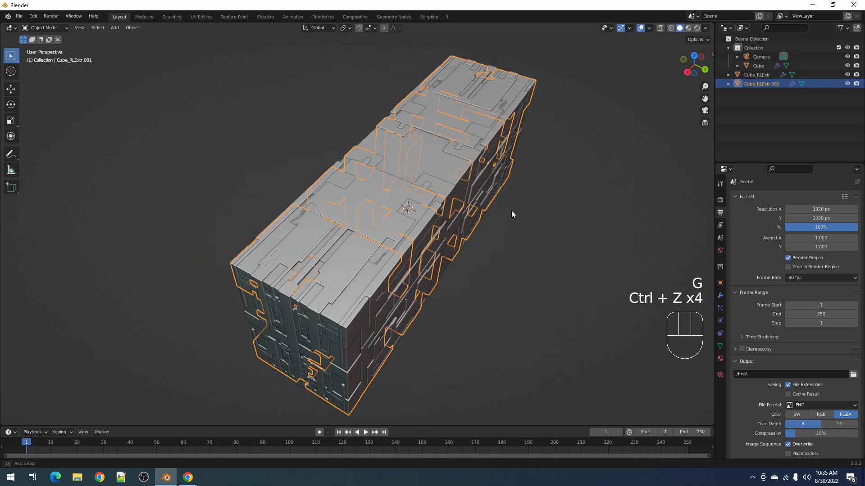
# - Examine how the panel layers sit together on the block, selecting Cube_RLExtr to see its extent and deselecting it again
pyautogui.hotkey('alt', 'a')
pyautogui.click(388, 206)
pyautogui.hotkey('alt', 'a')
pyautogui.moveTo(485, 231); pyautogui.dragTo(461, 237, button='middle')
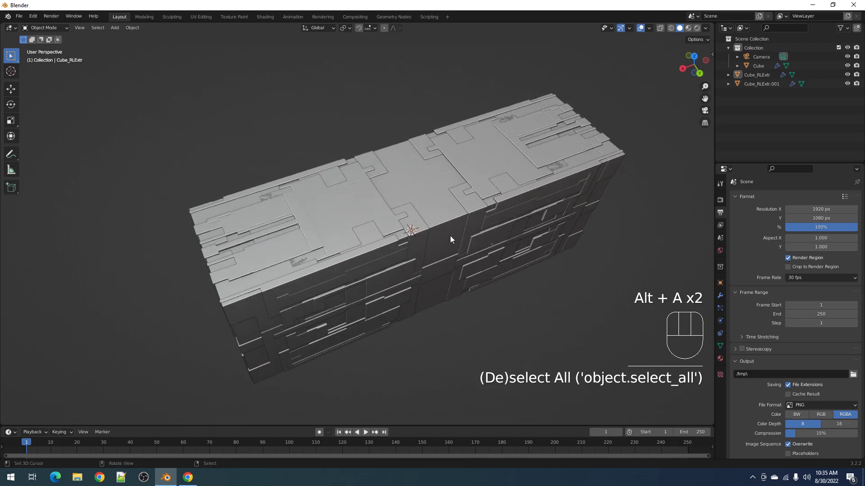
pyautogui.click(350, 218)
pyautogui.scroll(2, 349, 217)
pyautogui.scroll(-4, 350, 218)
pyautogui.scroll(2, 360, 214)
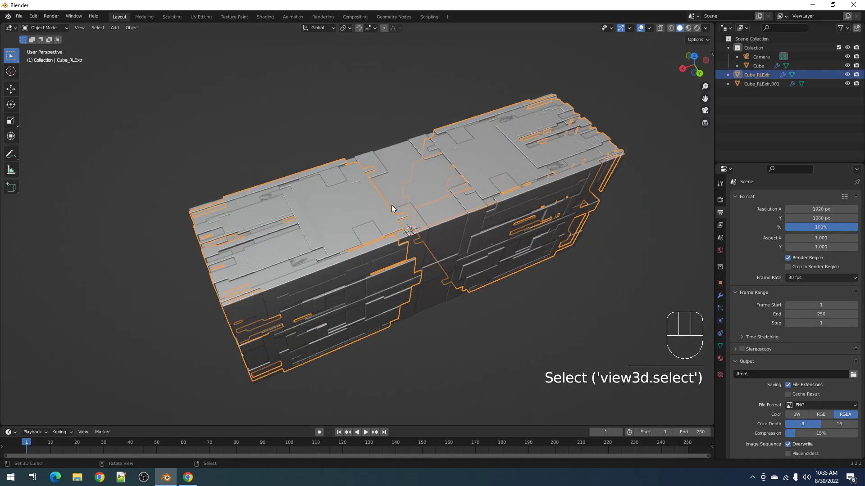
pyautogui.moveTo(469, 200); pyautogui.dragTo(453, 222, button='middle')
pyautogui.hotkey('alt', 'a')
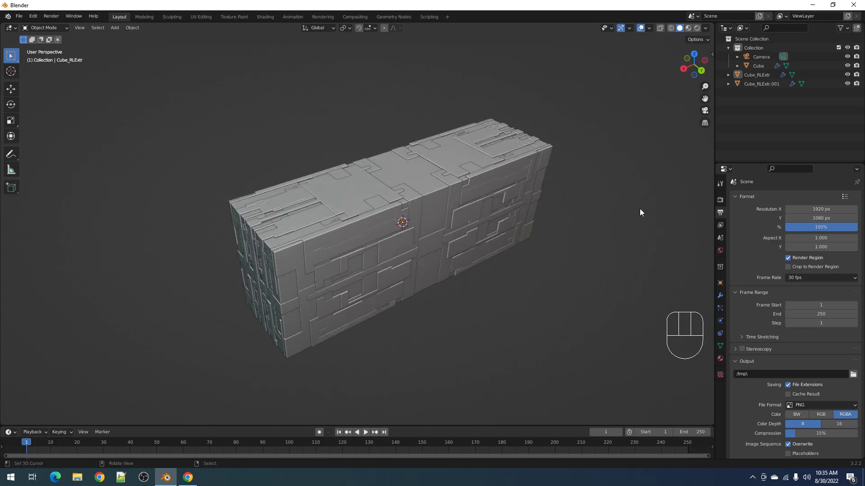
# - Examine the layered panels on the block up close in a maximized viewport
pyautogui.scroll(1, 478, 216)
pyautogui.scroll(-1, 480, 224)
pyautogui.keyDown('shift'); pyautogui.moveTo(491, 235); pyautogui.dragTo(475, 222, button='middle'); pyautogui.keyUp('shift')
pyautogui.scroll(2, 477, 221)
pyautogui.moveTo(494, 217)
pyautogui.mouseDown(button='middle')
pyautogui.moveTo(463, 222)
pyautogui.moveTo(501, 211)
pyautogui.mouseUp(button='middle')
pyautogui.hotkey('ctrl', 'space')
pyautogui.scroll(-2, 473, 217)
pyautogui.scroll(1, 501, 211)
pyautogui.moveTo(502, 211)
pyautogui.keyDown('shift'); pyautogui.mouseDown(button='middle')
pyautogui.moveTo(491, 247)
pyautogui.moveTo(499, 209)
pyautogui.mouseUp(button='middle'); pyautogui.keyUp('shift')
pyautogui.scroll(1, 495, 225)
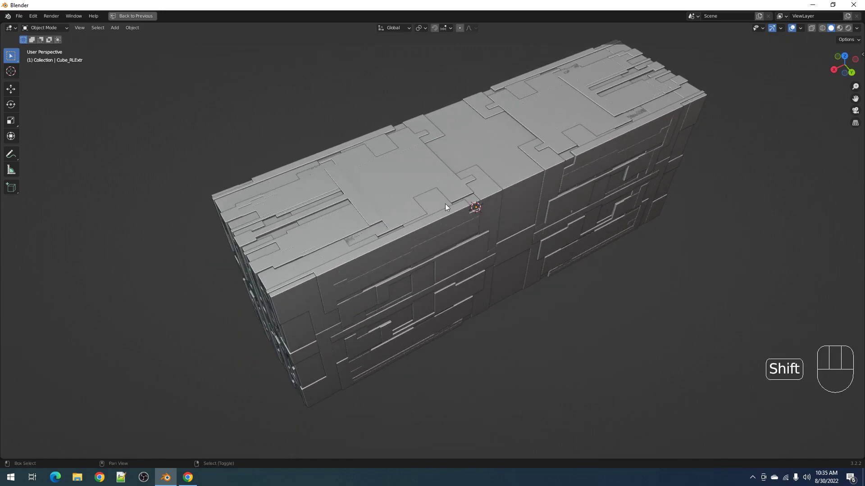
pyautogui.rightClick(428, 204)
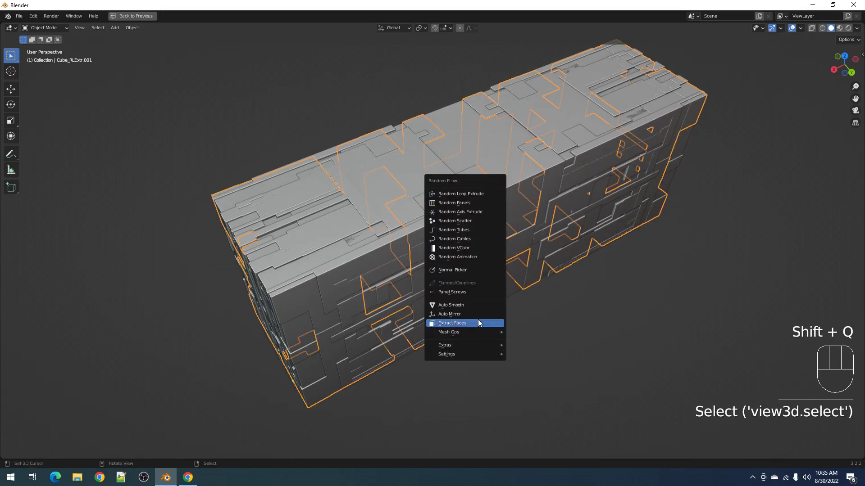
pyautogui.moveTo(475, 338)
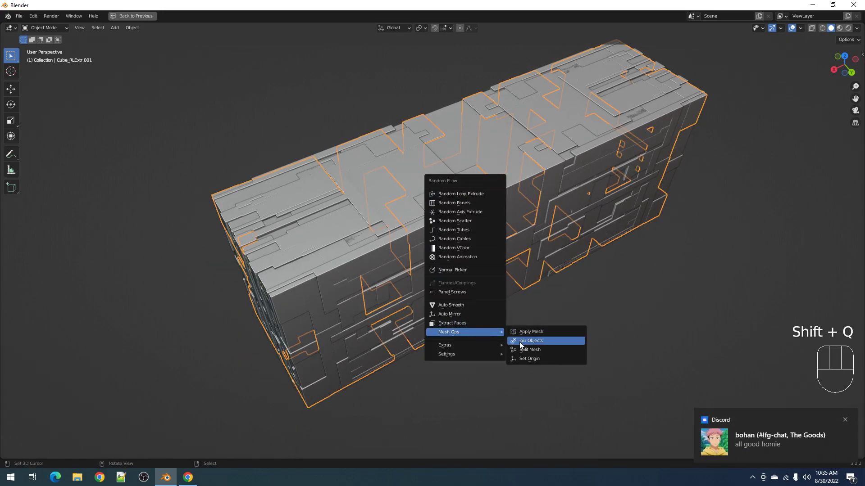
pyautogui.moveTo(473, 357)
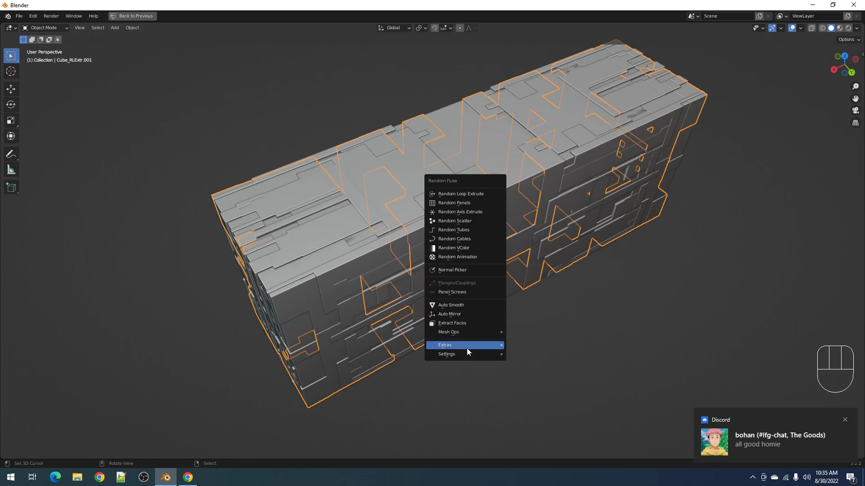
# - Select the base cube and both panel layers together with Select Grouped, and hide the viewport overlays
pyautogui.hotkey('alt', 'a')
pyautogui.keyDown('shift'); pyautogui.click(418, 229); pyautogui.keyUp('shift')
pyautogui.hotkey('shift', 'g')
pyautogui.hotkey('shift', 'alt', 'z')
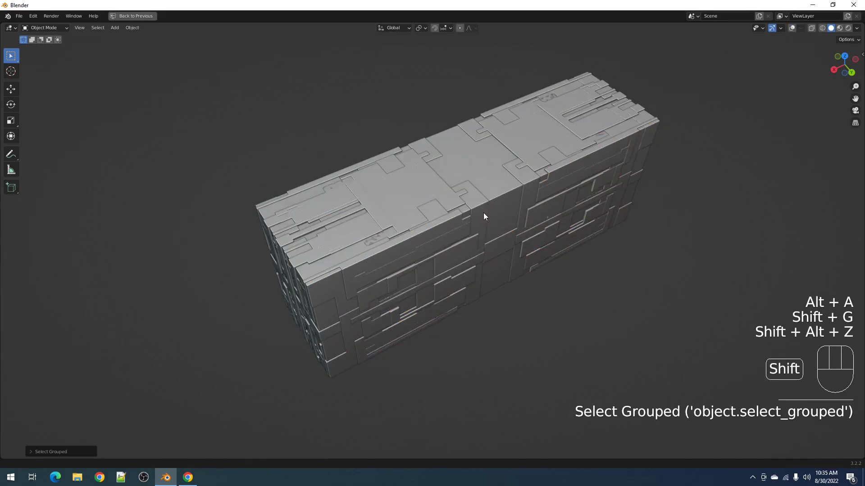
# - Find Random Flow's Merge Objects operation without running it, and restore the full workspace layout
pyautogui.hotkey('shift', 'q')
pyautogui.moveTo(452, 382)
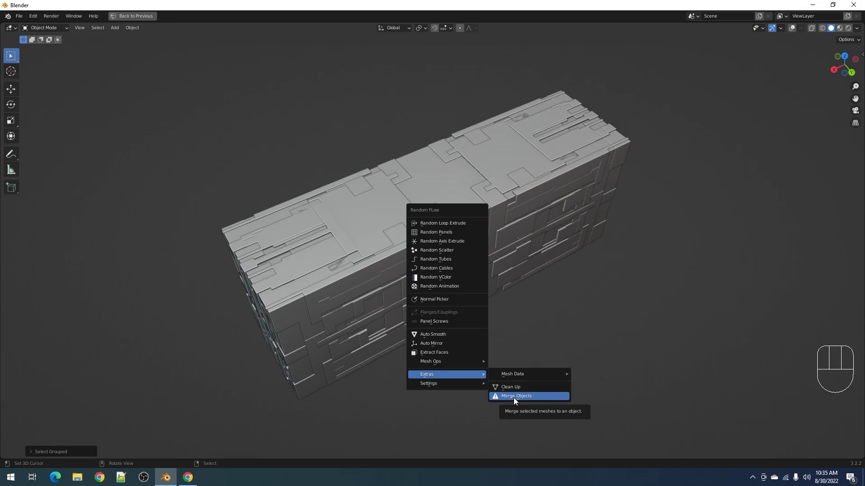
pyautogui.moveTo(222, 394); pyautogui.dragTo(408, 126, button='middle')
pyautogui.moveTo(468, 174); pyautogui.dragTo(508, 180, button='middle')
pyautogui.scroll(-3, 517, 196)
pyautogui.hotkey('ctrl', 'space')
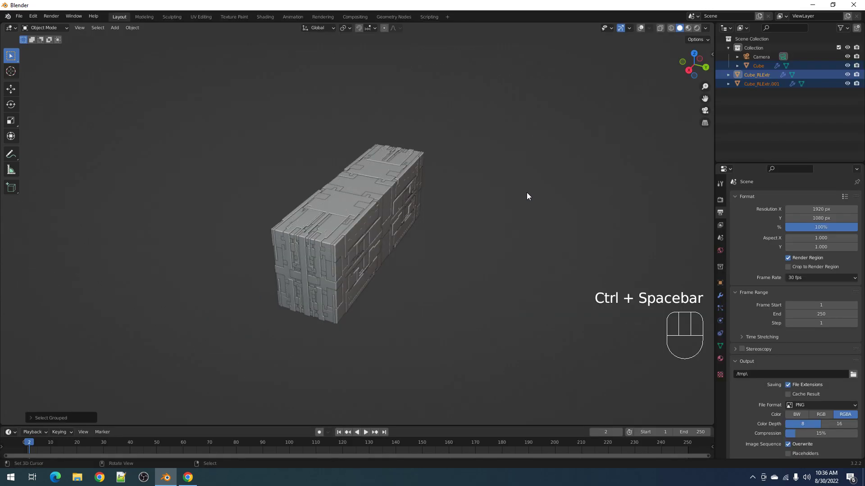
# - Enter Edit Mode on the three meshes with overlays shown and try moving one linked piece of the block
pyautogui.press('Tab')
pyautogui.hotkey('shift', 'alt', 'z')
pyautogui.hotkey('alt', 'a')
pyautogui.scroll(2, 363, 215)
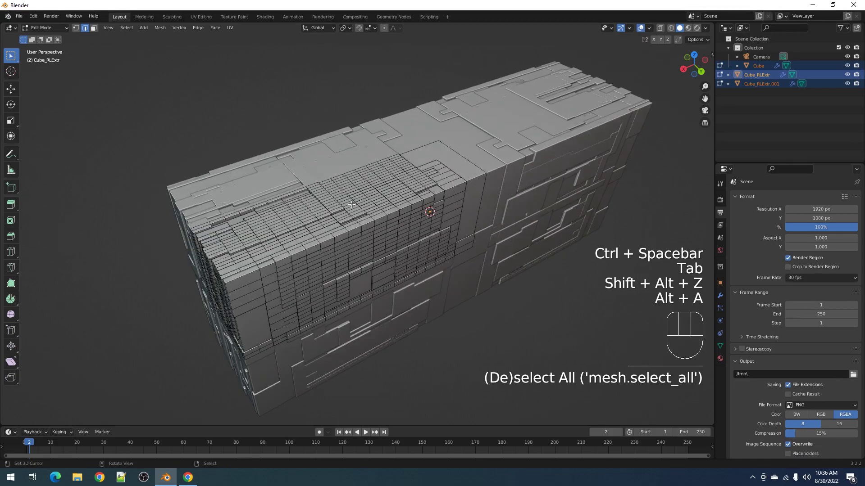
pyautogui.press('l')
pyautogui.scroll(-2, 348, 196)
pyautogui.press('g')
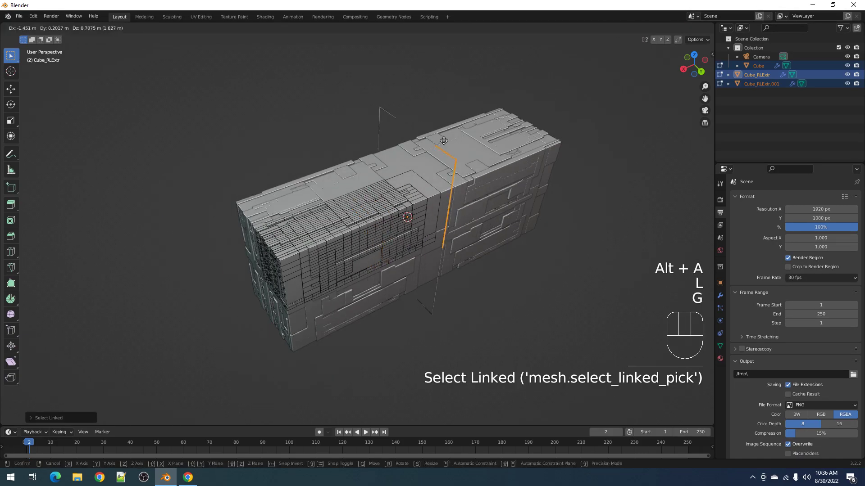
pyautogui.rightClick(370, 182)
# - Try moving the linked panel on the block's upper face, clear the selection and return to Object Mode
pyautogui.hotkey('alt', 'a')
pyautogui.press('l')
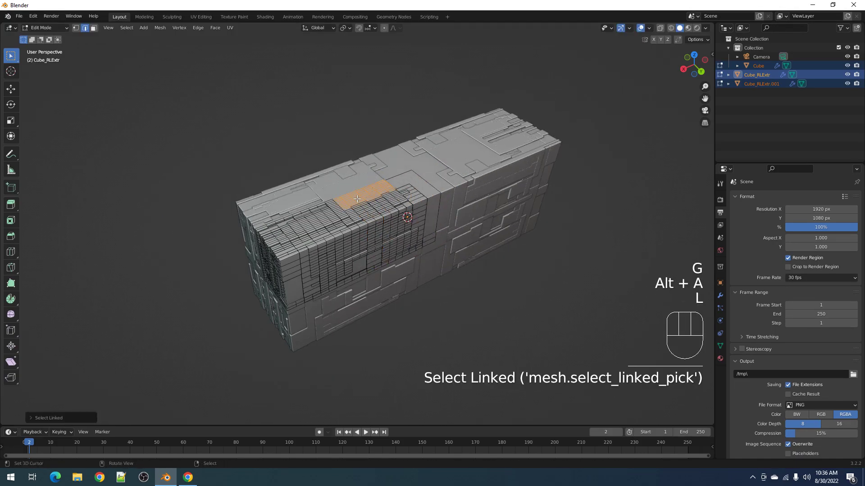
pyautogui.press('g')
pyautogui.rightClick(385, 194)
pyautogui.hotkey('alt', 'a')
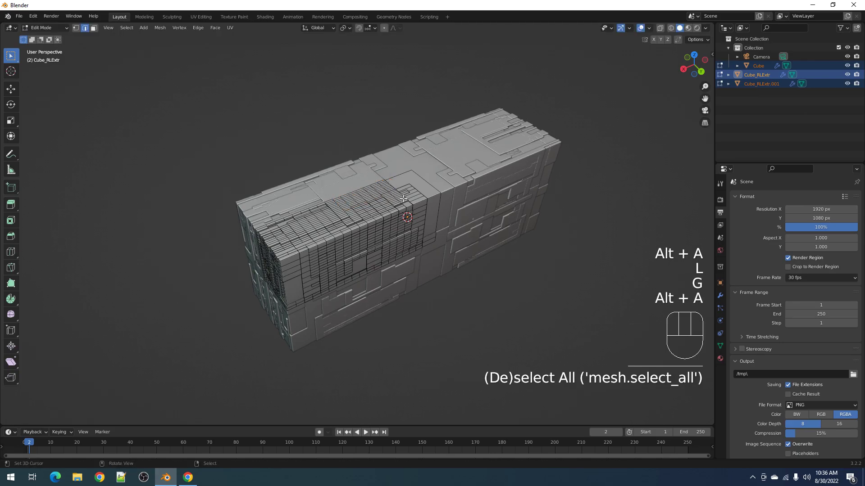
pyautogui.press('Tab')
# - Merge the three selected meshes into Cube using Random Flow's Merge Objects with a mesh offset of 0.0005
pyautogui.hotkey('shift', 'q')
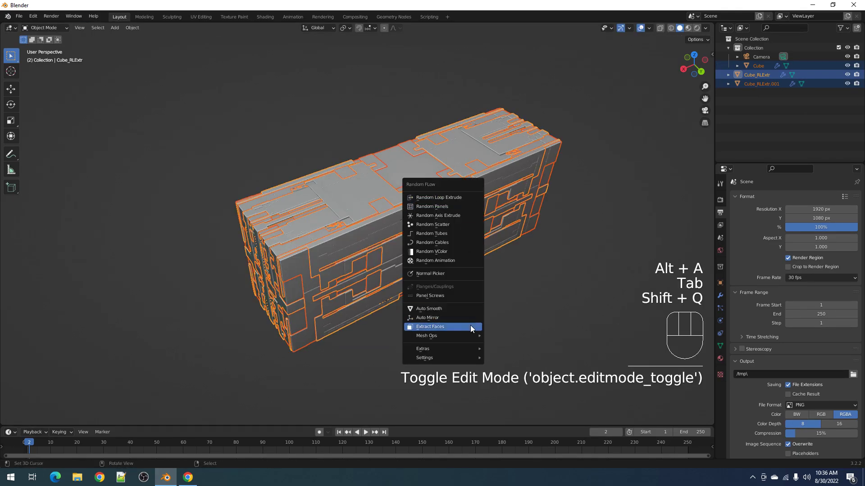
pyautogui.moveTo(467, 336)
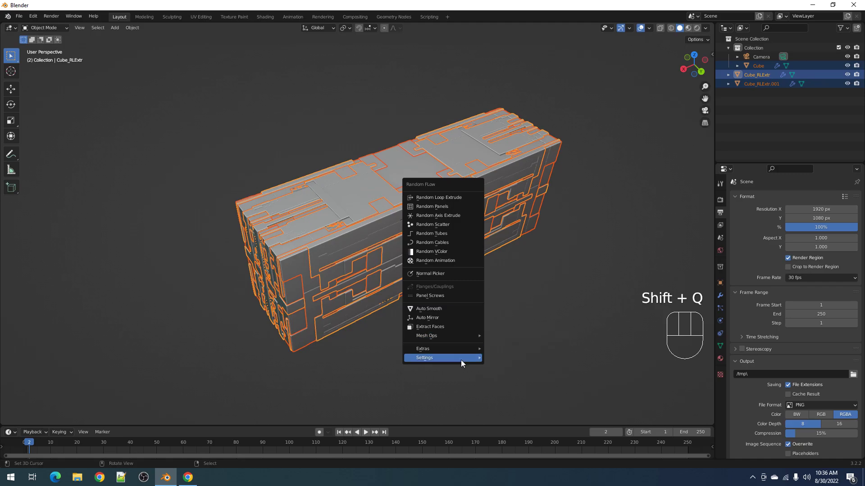
pyautogui.moveTo(460, 361)
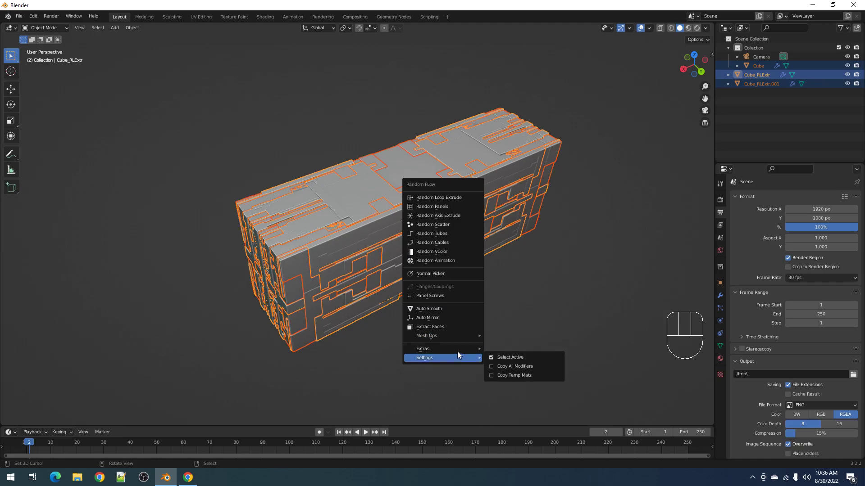
pyautogui.click(518, 371)
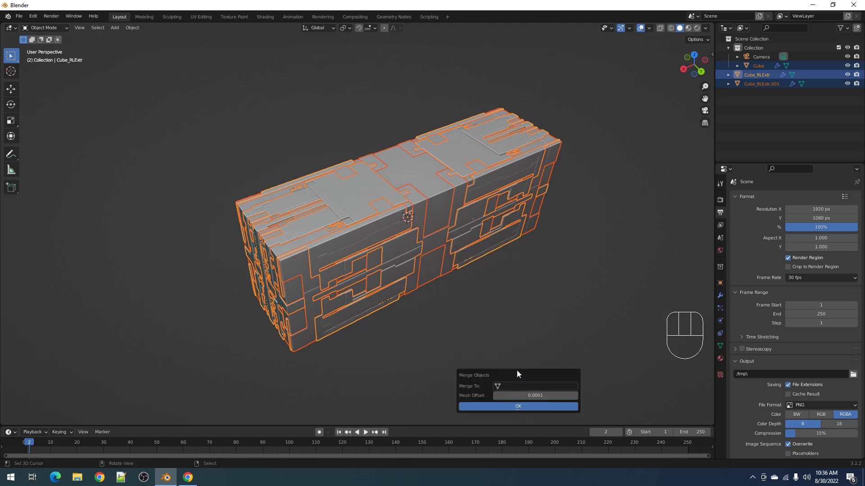
pyautogui.moveTo(518, 371); pyautogui.dragTo(456, 240)
pyautogui.click(458, 250)
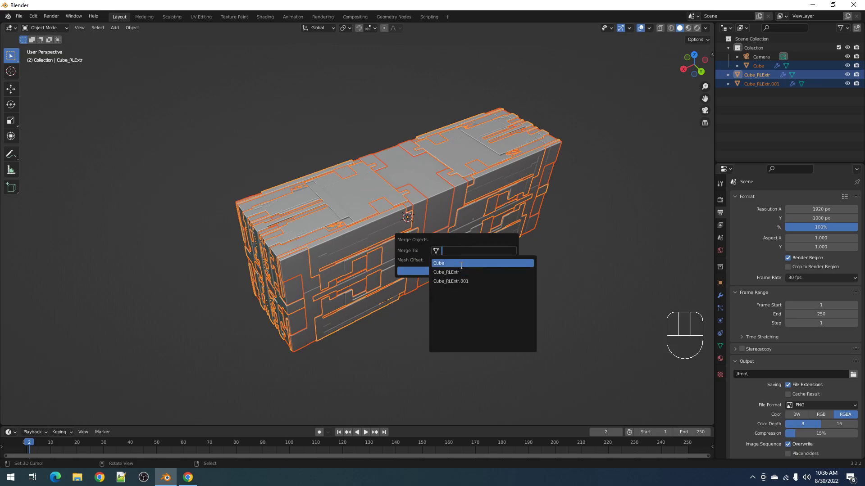
pyautogui.click(461, 264)
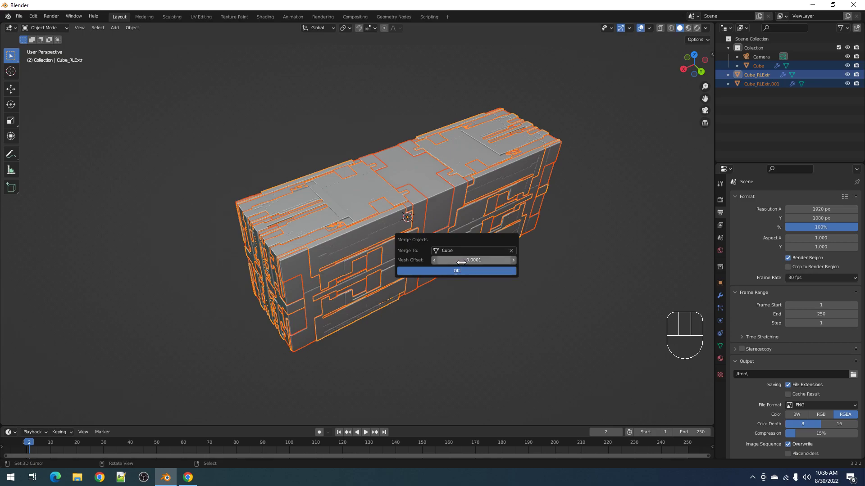
pyautogui.click(462, 260)
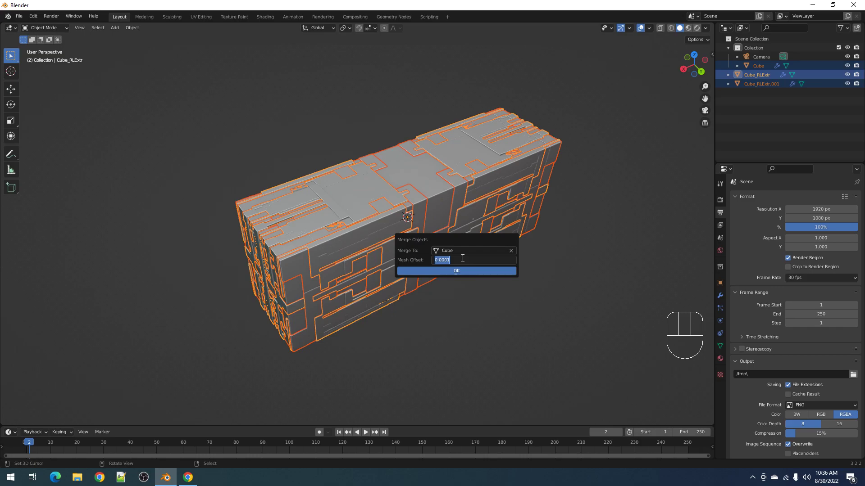
pyautogui.write('.0005')
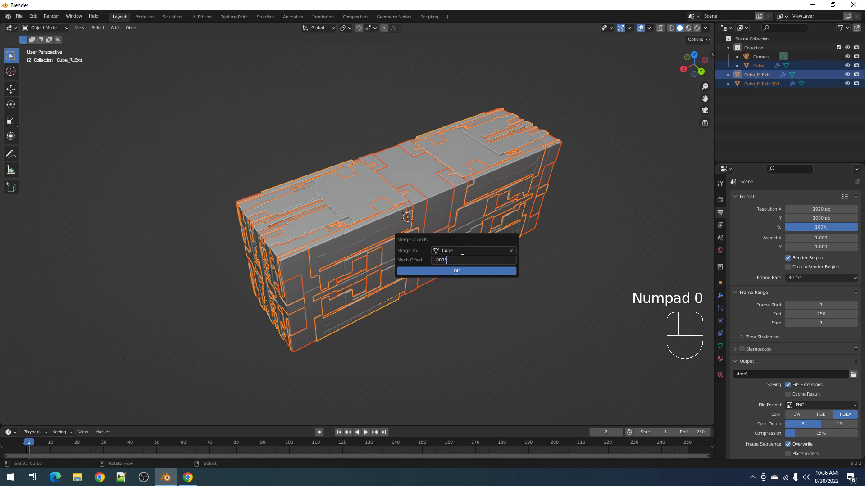
pyautogui.press('Return')
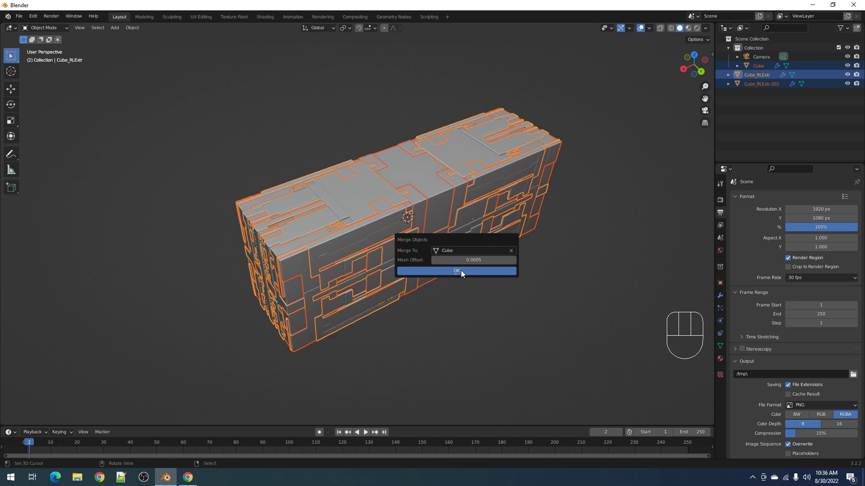
pyautogui.click(461, 270)
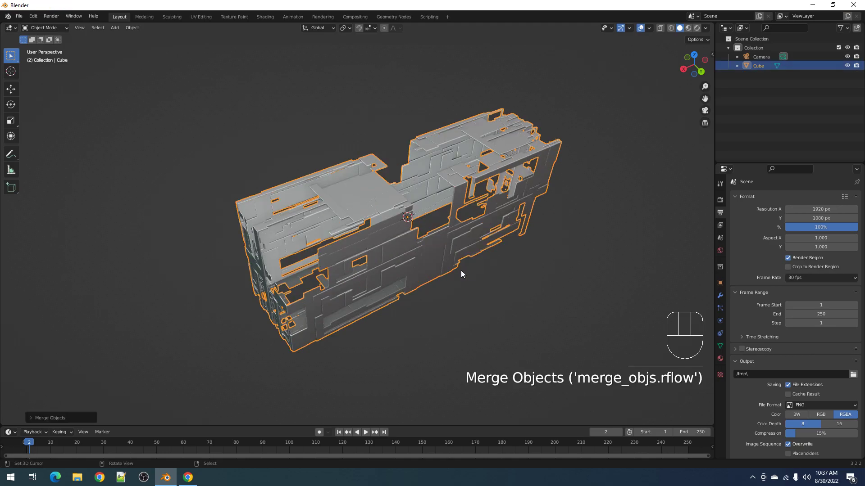
# - Inspect the merged mesh up close, briefly entering Edit Mode to check its geometry
pyautogui.scroll(4, 419, 233)
pyautogui.rightClick(412, 226)
pyautogui.press('Tab')
pyautogui.scroll(-3, 412, 227)
pyautogui.moveTo(415, 251); pyautogui.dragTo(425, 227, button='middle')
pyautogui.press('Tab')
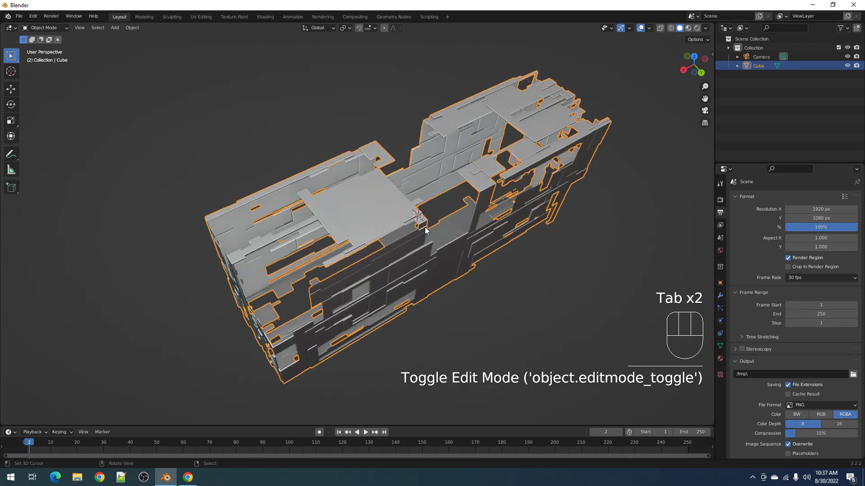
# - Undo the merge to bring back the base cube and the two separate panel layers
pyautogui.hotkey('ctrl', 'z')
pyautogui.hotkey('ctrl', 'z')
pyautogui.hotkey('ctrl', 'z')
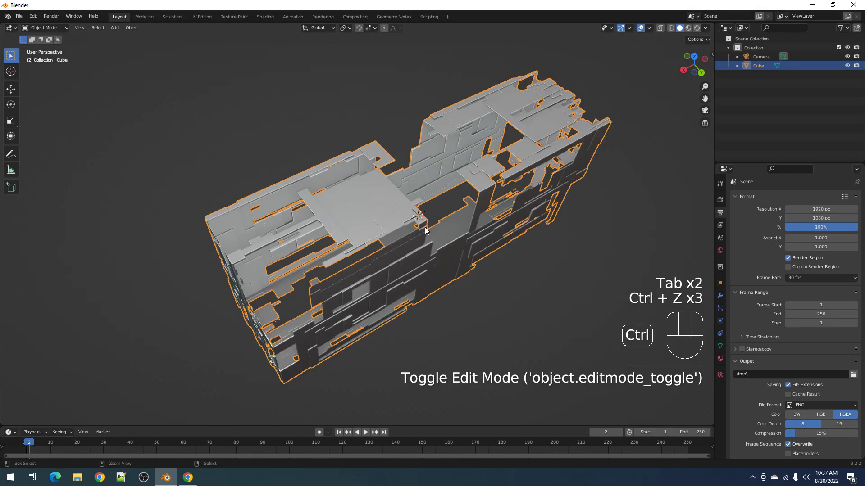
pyautogui.hotkey('ctrl', 'z')
# - Display the modifiers of Cube_RLExtr and look up Boolean among the modifiers that can be added
pyautogui.hotkey('shift', 'q')
pyautogui.moveTo(457, 220)
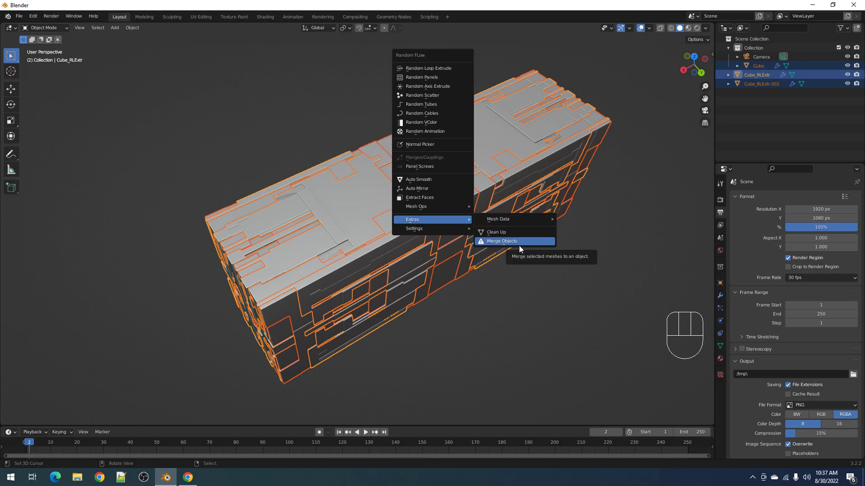
pyautogui.click(720, 295)
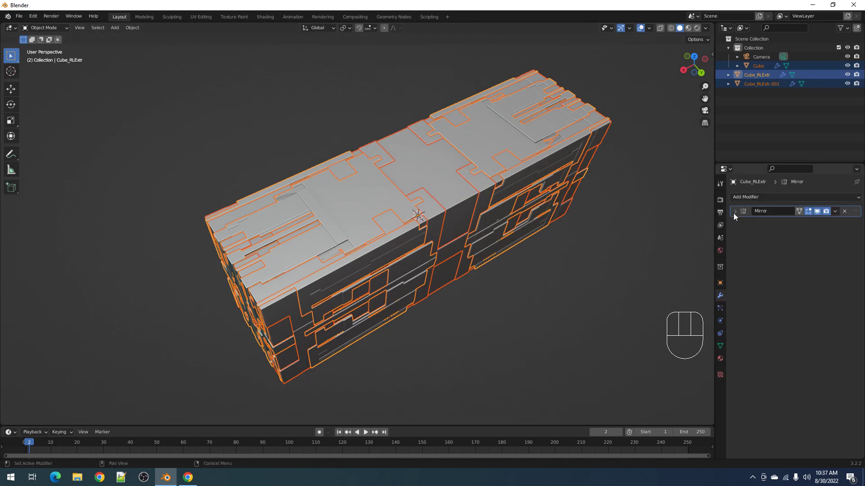
pyautogui.click(738, 199)
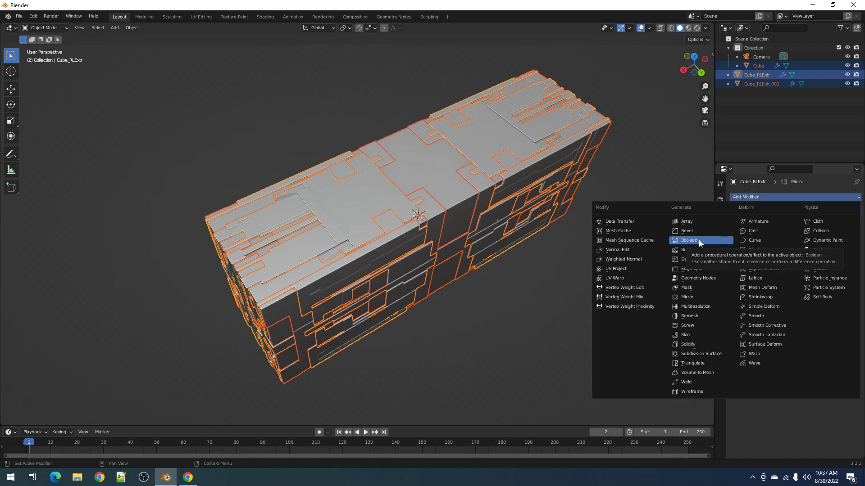
# - Look up Random Flow's Join Objects operation with the viewport maximized
pyautogui.hotkey('shift', 'q')
pyautogui.moveTo(457, 201)
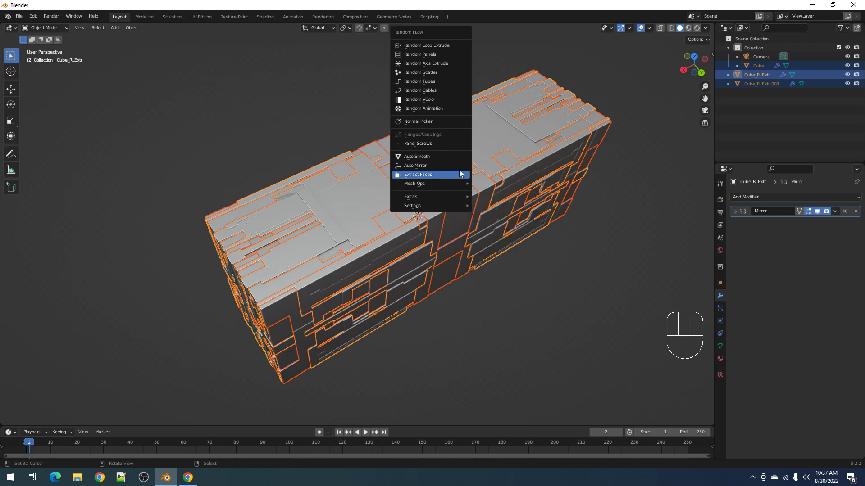
pyautogui.hotkey('ctrl', 'space')
pyautogui.hotkey('shift', 'q')
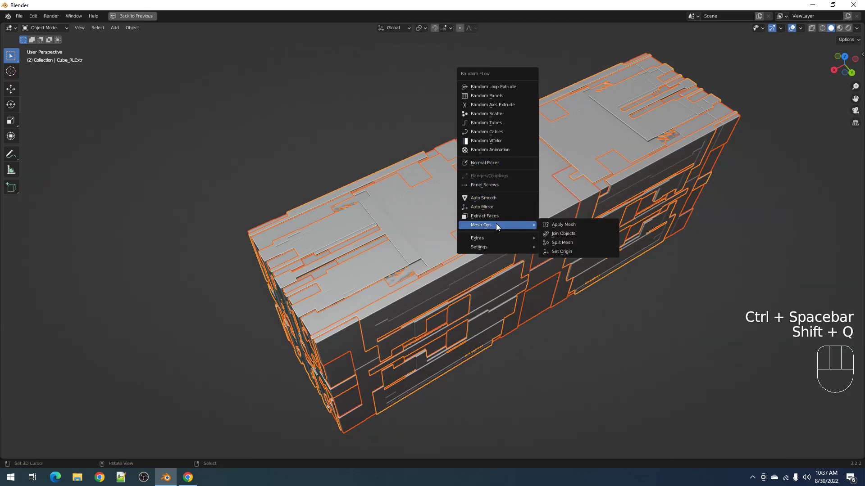
pyautogui.moveTo(498, 224)
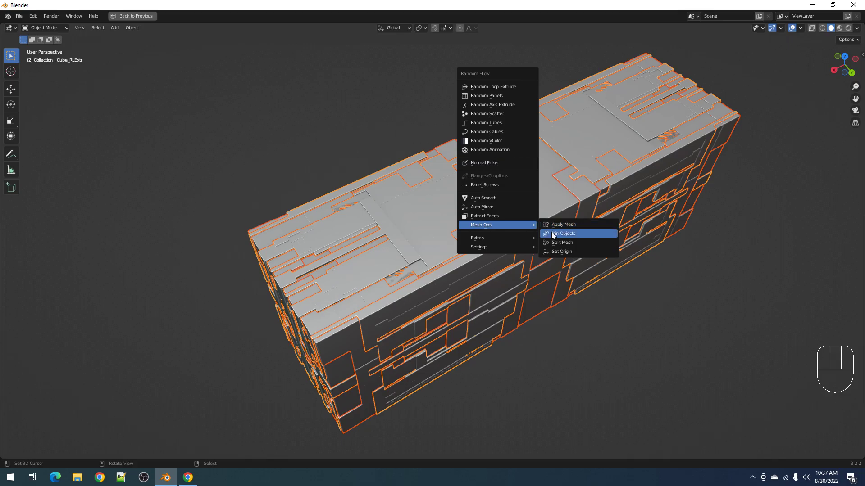
pyautogui.click(559, 233)
pyautogui.keyDown('shift'); pyautogui.moveTo(515, 245); pyautogui.dragTo(519, 220, button='middle'); pyautogui.keyUp('shift')
pyautogui.hotkey('shift', 'q')
pyautogui.moveTo(519, 221)
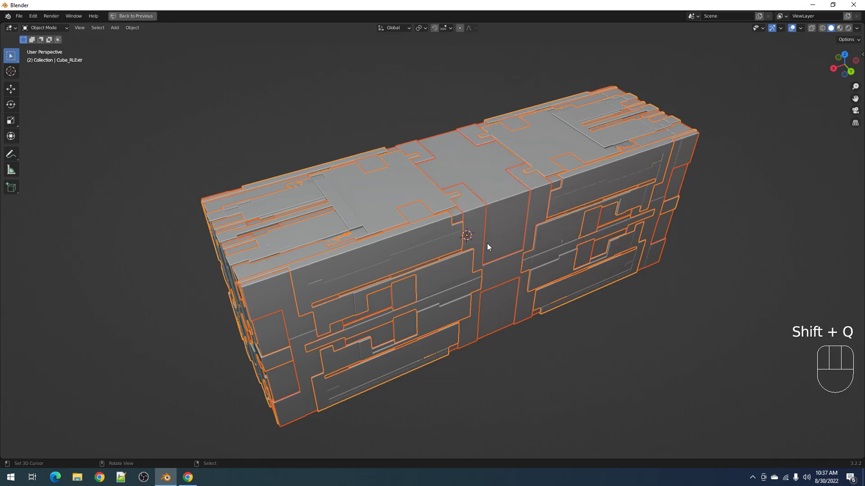
# - Join the three selected meshes into one object, enter Edit Mode on it and restore the full workspace layout
pyautogui.scroll(-1, 491, 242)
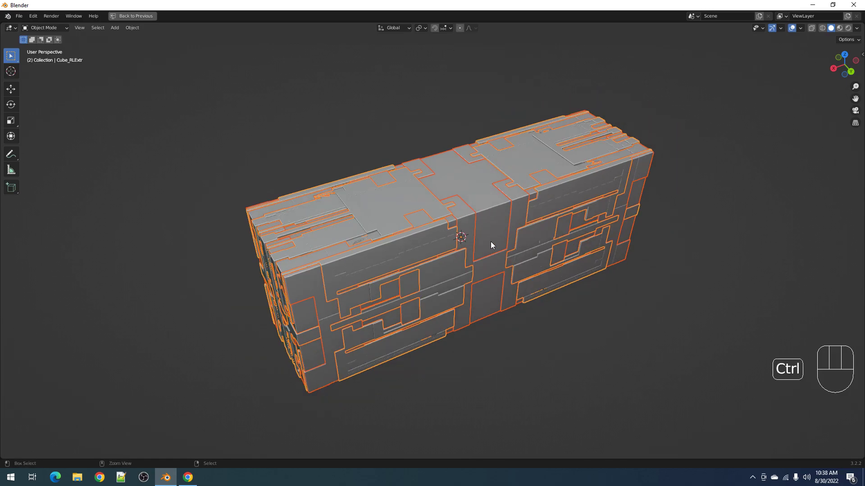
pyautogui.hotkey('ctrl', 'j')
pyautogui.press('Tab')
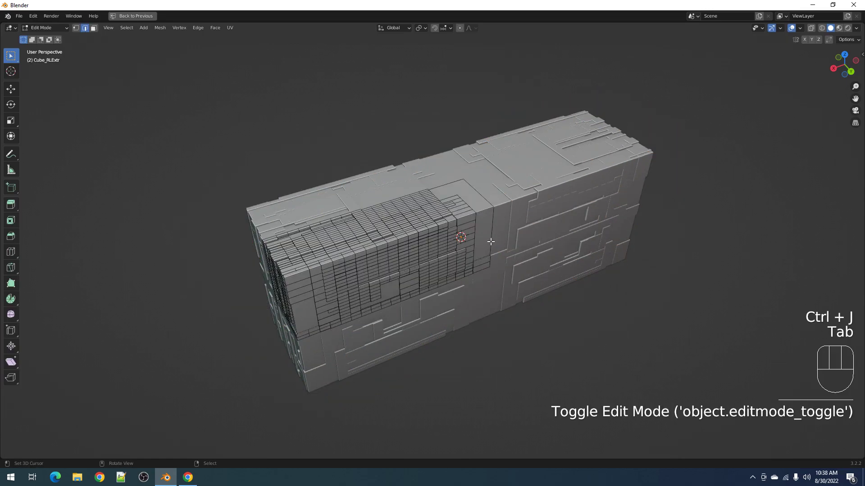
pyautogui.scroll(-2, 487, 247)
pyautogui.scroll(-1, 487, 247)
pyautogui.hotkey('ctrl', 'space')
# - Select the linked panel piece running along the upper long edge of the joined mesh
pyautogui.scroll(2, 473, 246)
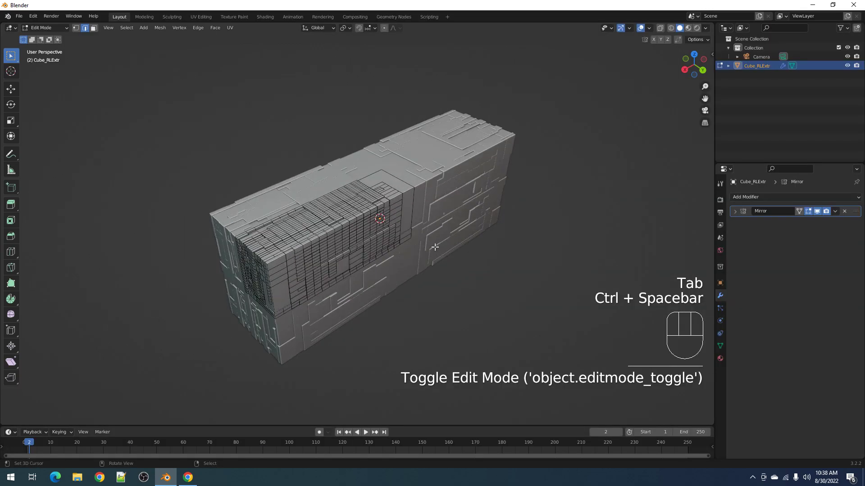
pyautogui.keyDown('shift'); pyautogui.moveTo(355, 257); pyautogui.dragTo(408, 224, button='middle'); pyautogui.keyUp('shift')
pyautogui.scroll(2, 409, 224)
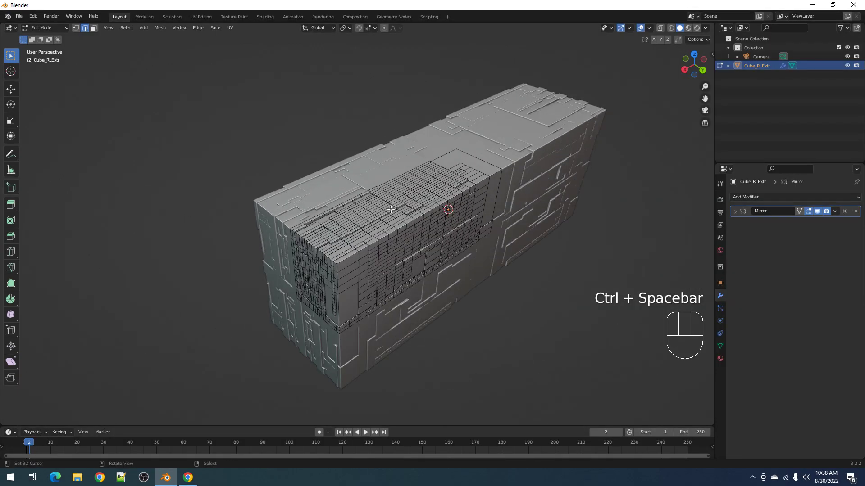
pyautogui.press('l')
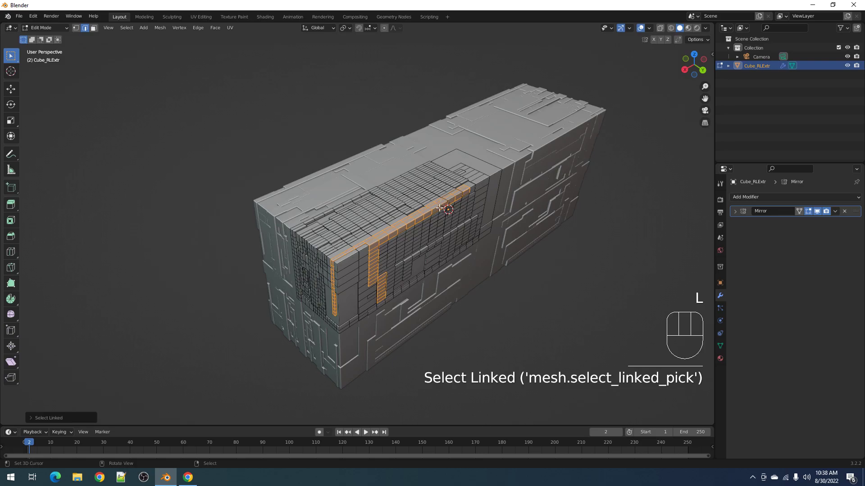
# - Try hiding the selected linked panel piece along the upper long edge, then undo the hide
pyautogui.press('h')
pyautogui.click(439, 215)
pyautogui.hotkey('ctrl', 'z')
pyautogui.hotkey('ctrl', 'z')
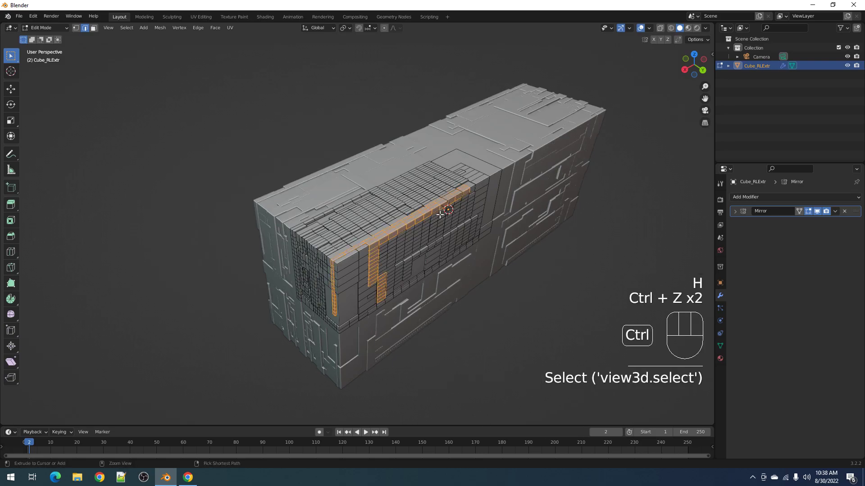
# - Try moving the selected panel piece away from the mesh surface, then undo the move and the join
pyautogui.press('g')
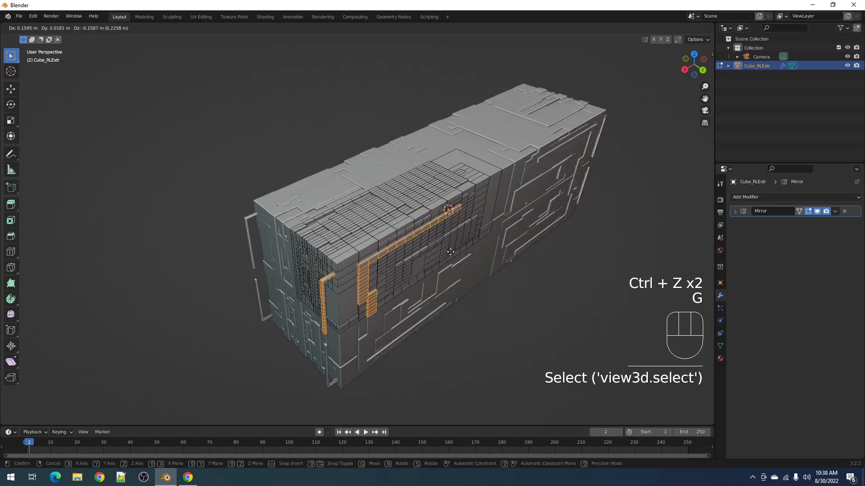
pyautogui.click(453, 244)
pyautogui.press('Tab')
pyautogui.hotkey('ctrl', 'z')
pyautogui.hotkey('ctrl', 'z')
pyautogui.hotkey('ctrl', 'z')
pyautogui.hotkey('ctrl', 'z')
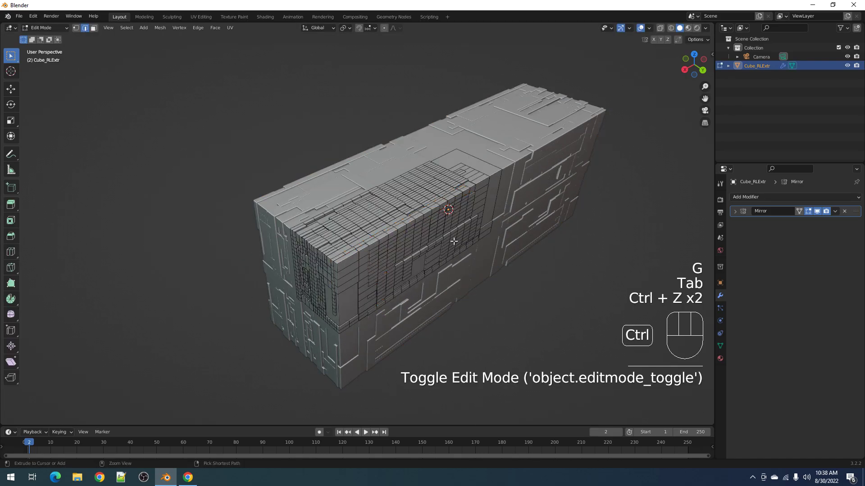
# - Join the three selected meshes with the standard Join command, undo it and maximize the viewport
pyautogui.hotkey('ctrl', 'space')
pyautogui.keyDown('shift'); pyautogui.moveTo(551, 246); pyautogui.dragTo(498, 239, button='middle'); pyautogui.keyUp('shift')
pyautogui.hotkey('ctrl', 'space')
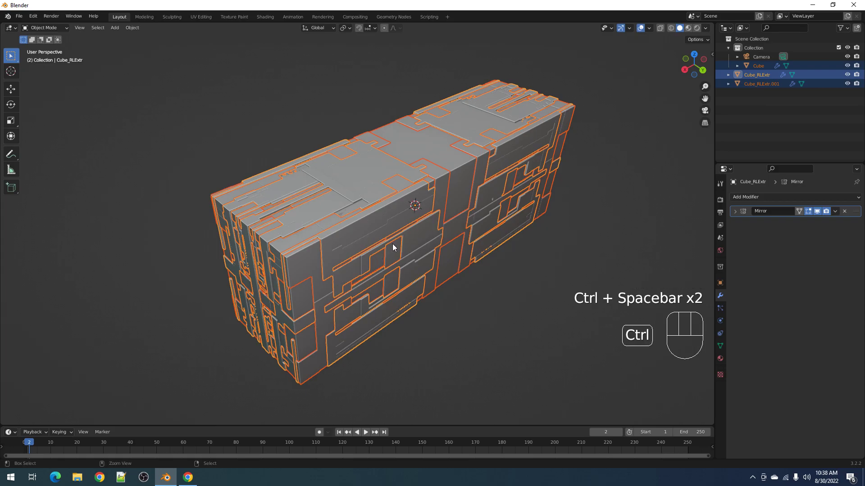
pyautogui.hotkey('ctrl', 'j')
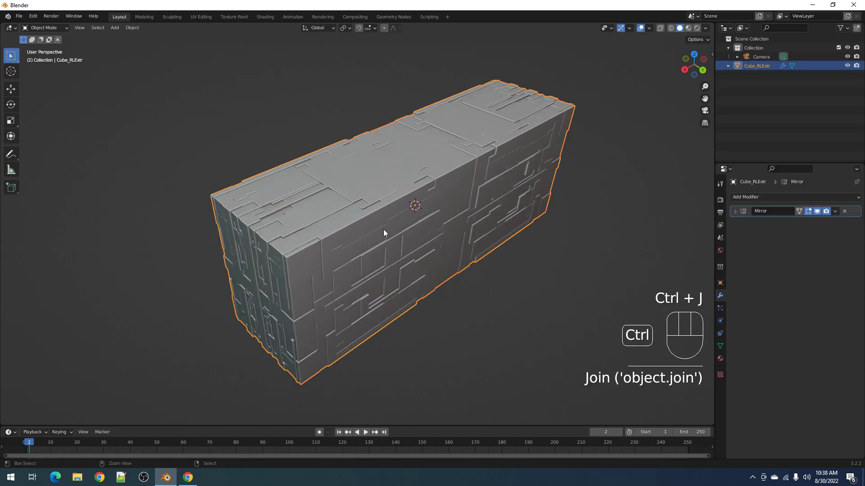
pyautogui.hotkey('ctrl', 'z')
pyautogui.hotkey('ctrl', 'space')
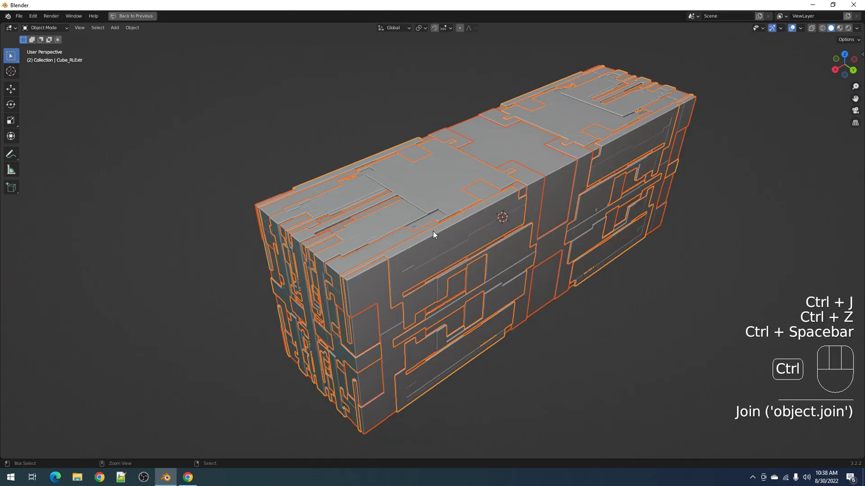
# - Join the three selected meshes into Cube using Random Flow's Join Objects, leaving Apply All Modifiers (Non-mirror) off
pyautogui.keyDown('shift'); pyautogui.moveTo(516, 233); pyautogui.dragTo(481, 229, button='middle'); pyautogui.keyUp('shift')
pyautogui.keyDown('shift'); pyautogui.moveTo(563, 212); pyautogui.dragTo(551, 210, button='middle'); pyautogui.keyUp('shift')
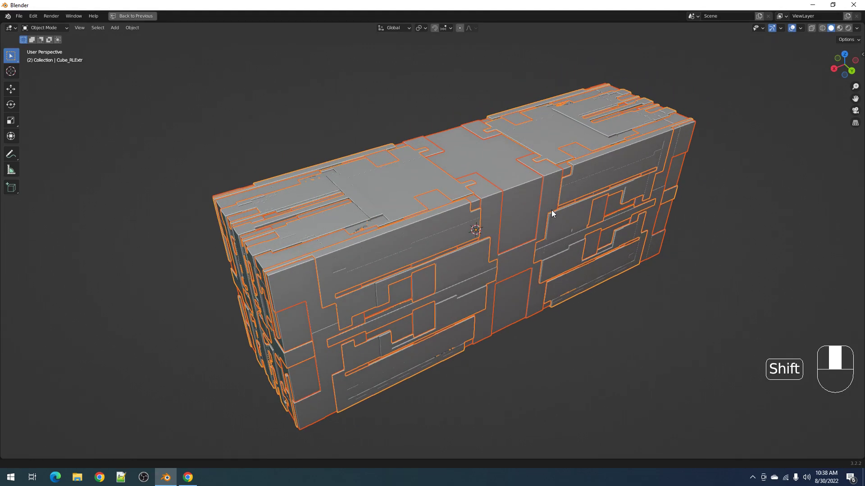
pyautogui.moveTo(496, 217)
pyautogui.mouseDown(button='middle')
pyautogui.moveTo(520, 203)
pyautogui.moveTo(488, 224)
pyautogui.mouseUp(button='middle')
pyautogui.hotkey('shift', 'q')
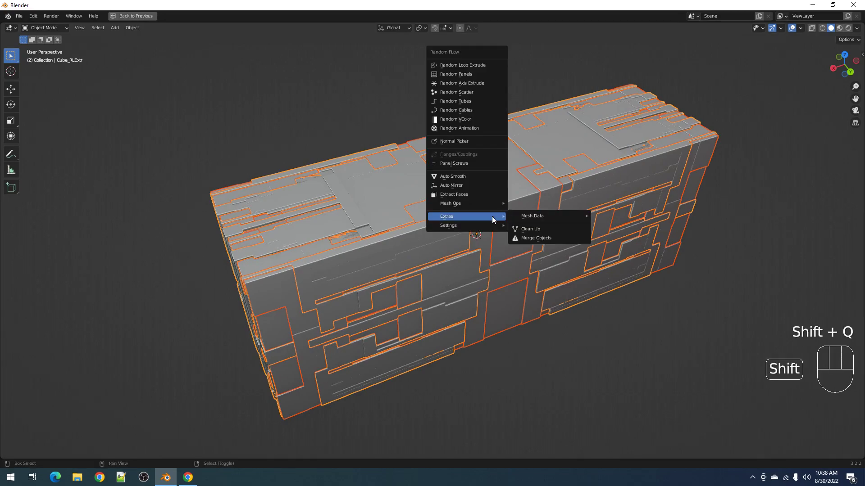
pyautogui.moveTo(512, 215)
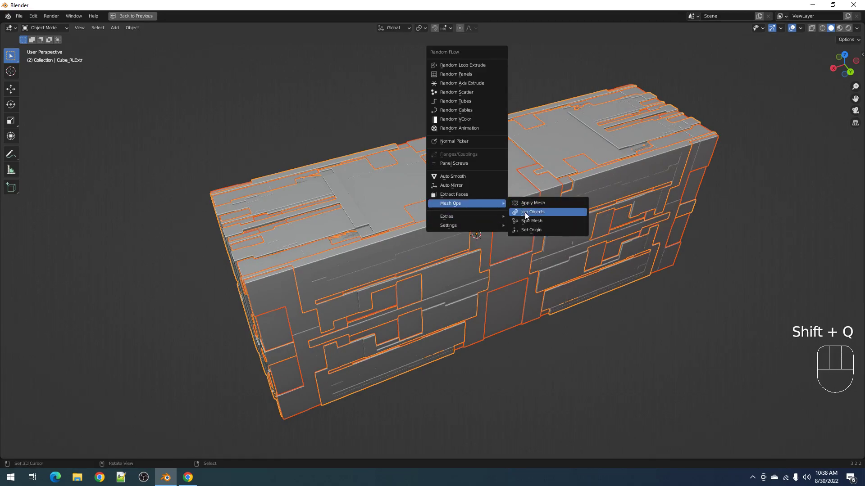
pyautogui.click(525, 213)
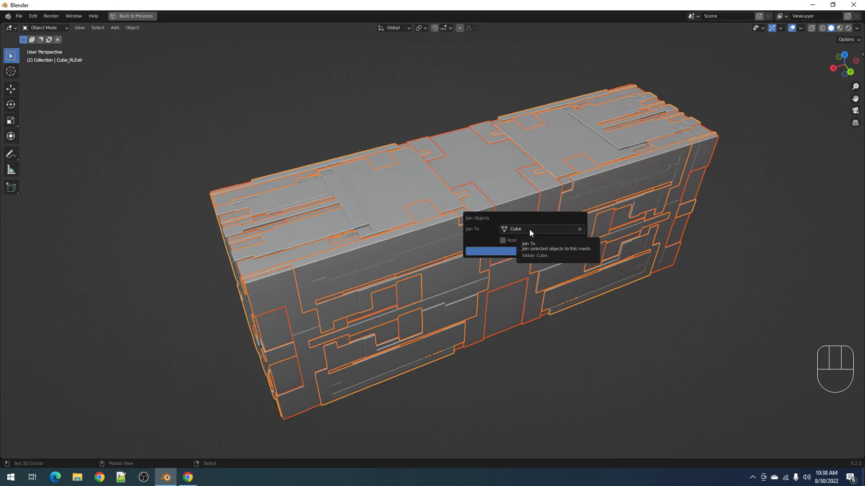
pyautogui.click(529, 229)
pyautogui.click(534, 241)
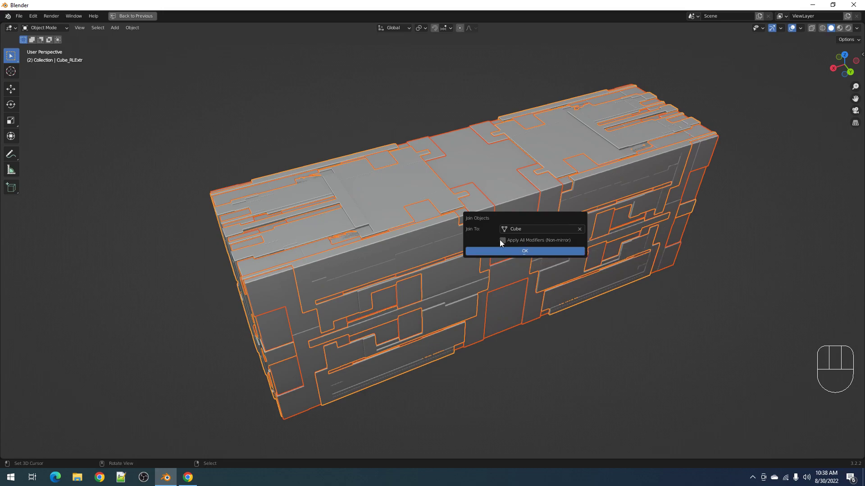
pyautogui.click(524, 251)
pyautogui.scroll(-4, 512, 252)
pyautogui.click(485, 210)
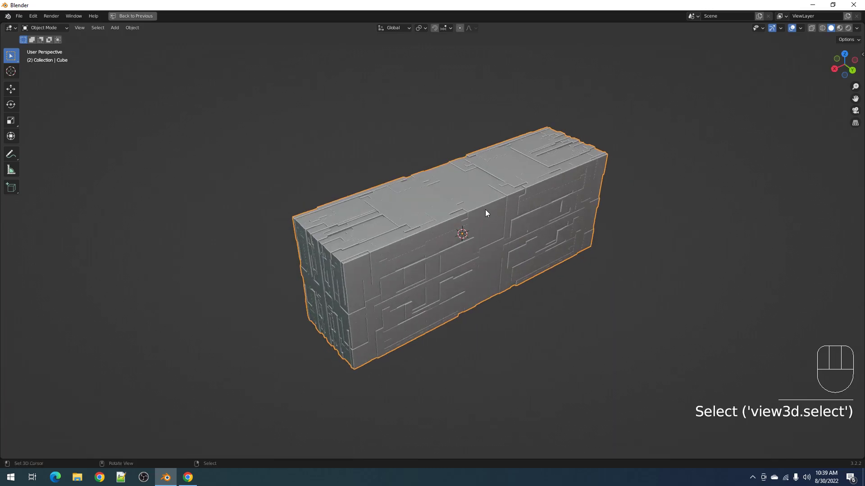
# - Enter Edit Mode on the joined Cube and restore the full workspace layout
pyautogui.press('Tab')
pyautogui.hotkey('ctrl', 'space')
pyautogui.keyDown('shift'); pyautogui.moveTo(487, 196); pyautogui.dragTo(529, 203, button='middle'); pyautogui.keyUp('shift')
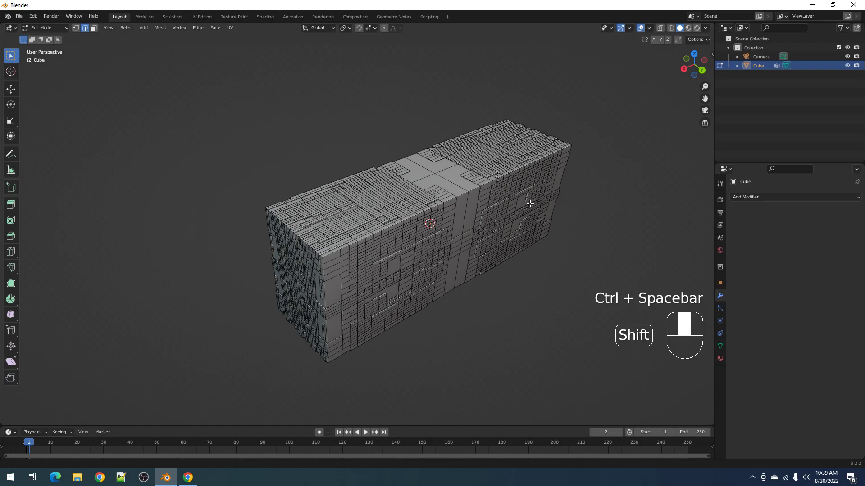
pyautogui.scroll(2, 415, 226)
pyautogui.scroll(-2, 416, 226)
pyautogui.moveTo(415, 226)
pyautogui.mouseDown(button='middle')
pyautogui.moveTo(430, 207)
pyautogui.moveTo(419, 241)
pyautogui.moveTo(410, 211)
pyautogui.mouseUp(button='middle')
pyautogui.scroll(2, 410, 208)
# - Select the linked rectangular panel on the joined mesh's top face, try moving it and clear the selection
pyautogui.press('l')
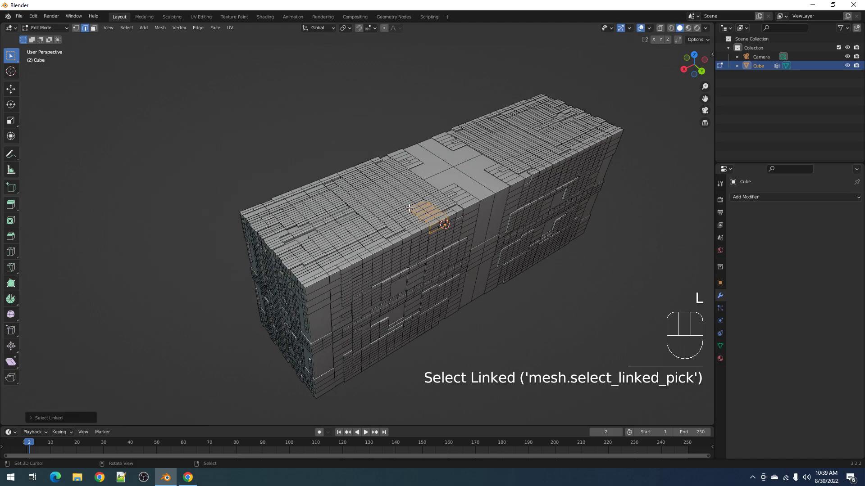
pyautogui.hotkey('alt', 'a')
pyautogui.press('l')
pyautogui.press(';')
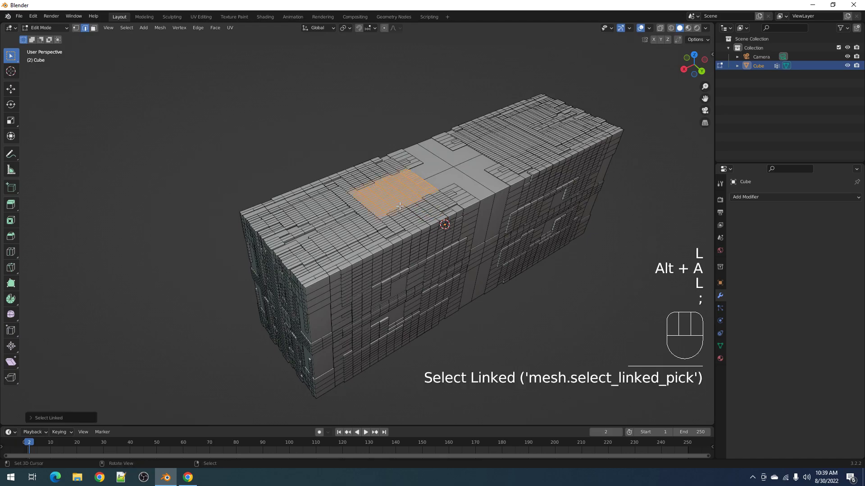
pyautogui.press('g')
pyautogui.rightClick(404, 219)
pyautogui.hotkey('alt', 'a')
# - Try moving the linked panel beside the top's long edge and the T-shaped strip wrapping onto the end face, cancelling each move
pyautogui.press('l')
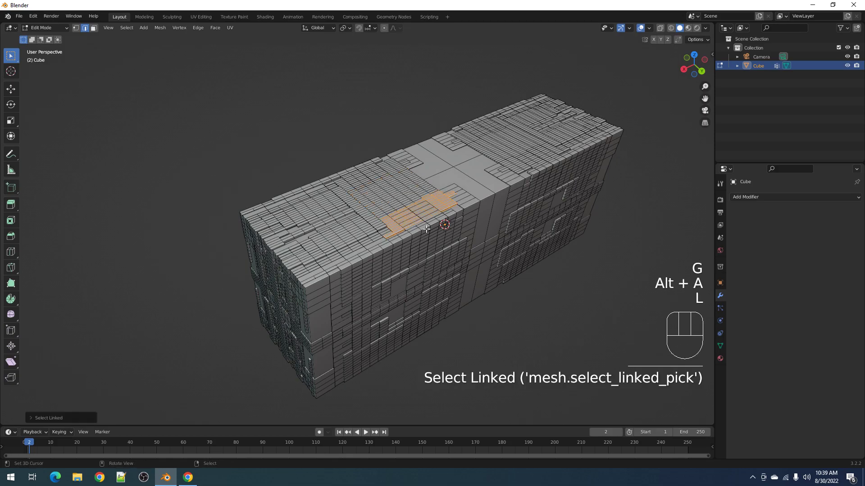
pyautogui.press('g')
pyautogui.rightClick(430, 225)
pyautogui.hotkey('alt', 'a')
pyautogui.press('l')
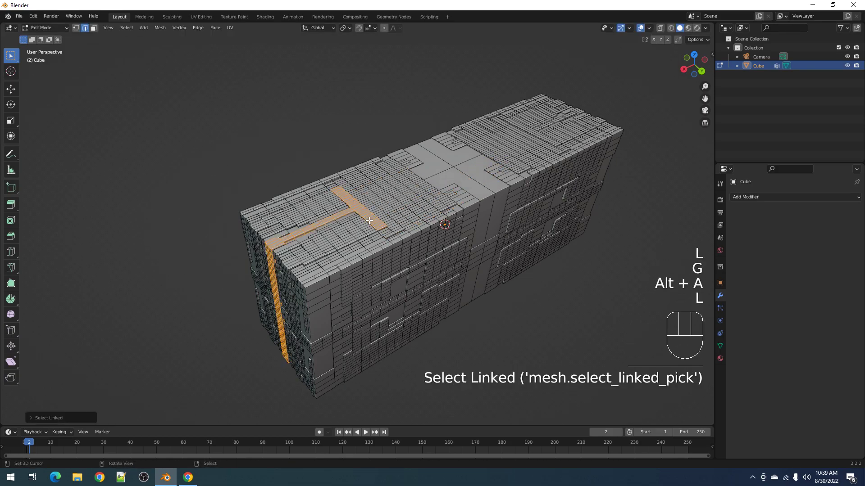
pyautogui.press('g')
pyautogui.rightClick(440, 224)
pyautogui.hotkey('alt', 'a')
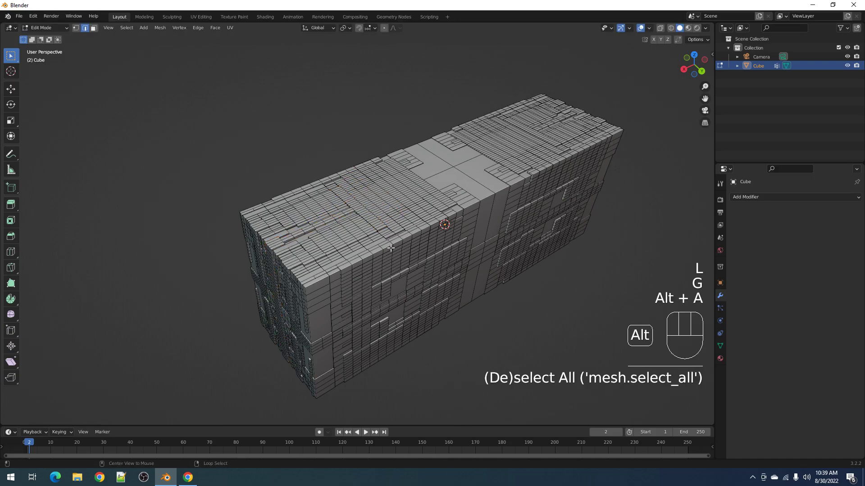
# - Try moving the linked narrow strip on the long side face, cancel it and return to Object Mode
pyautogui.press('l')
pyautogui.press('g')
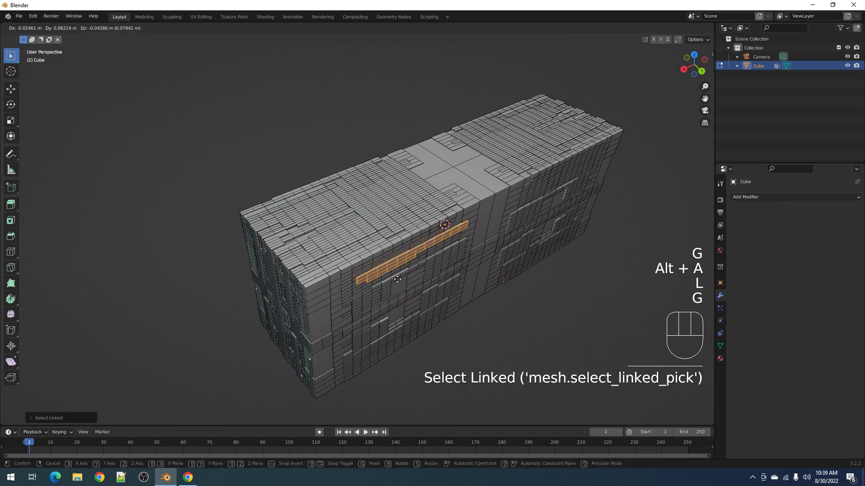
pyautogui.rightClick(386, 295)
pyautogui.hotkey('alt', 'a')
pyautogui.moveTo(386, 295); pyautogui.dragTo(470, 245, button='middle')
pyautogui.press('Tab')
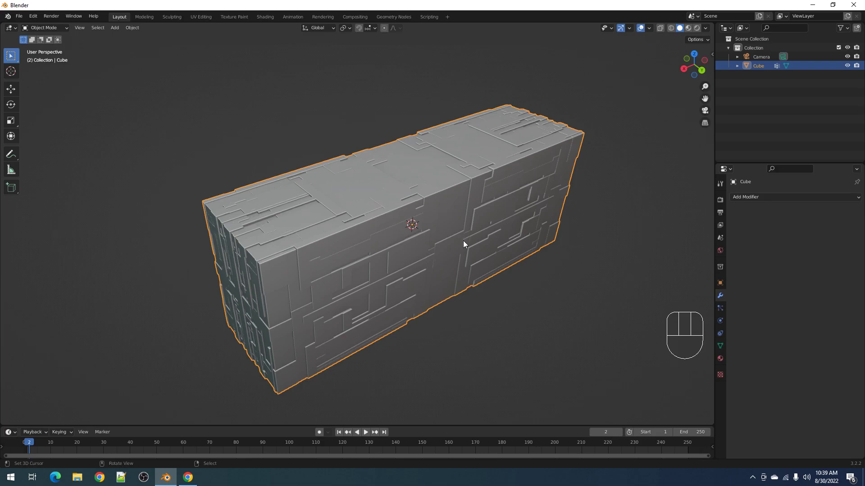
# - Undo the panel selections and the Random Flow join, back to the three separate selected meshes
pyautogui.hotkey('ctrl', 'z')
pyautogui.hotkey('ctrl', 'z')
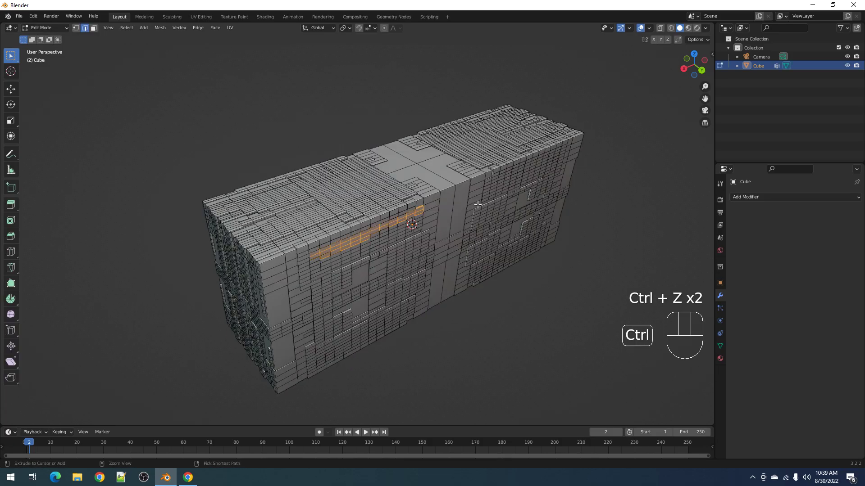
pyautogui.hotkey('ctrl', 'z')
pyautogui.hotkey('ctrl', 'z')
pyautogui.hotkey('ctrl', 'z')
pyautogui.hotkey('ctrl', 'z')
pyautogui.hotkey('ctrl', 'z')
pyautogui.hotkey('ctrl', 'z')
pyautogui.hotkey('ctrl', 'z')
pyautogui.hotkey('ctrl', 'z')
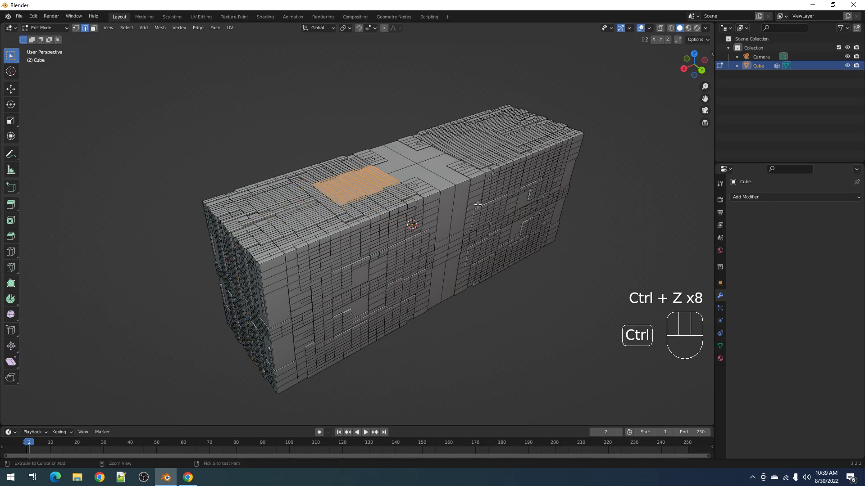
pyautogui.hotkey('ctrl', 'z')
pyautogui.hotkey('ctrl', 'z')
pyautogui.hotkey('ctrl', 'z')
pyautogui.hotkey('ctrl', 'z')
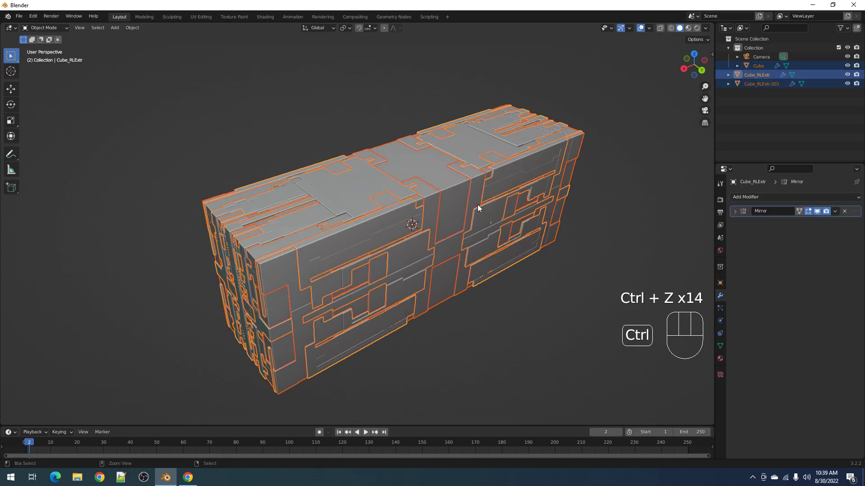
pyautogui.hotkey('shift', 'q')
pyautogui.moveTo(434, 208)
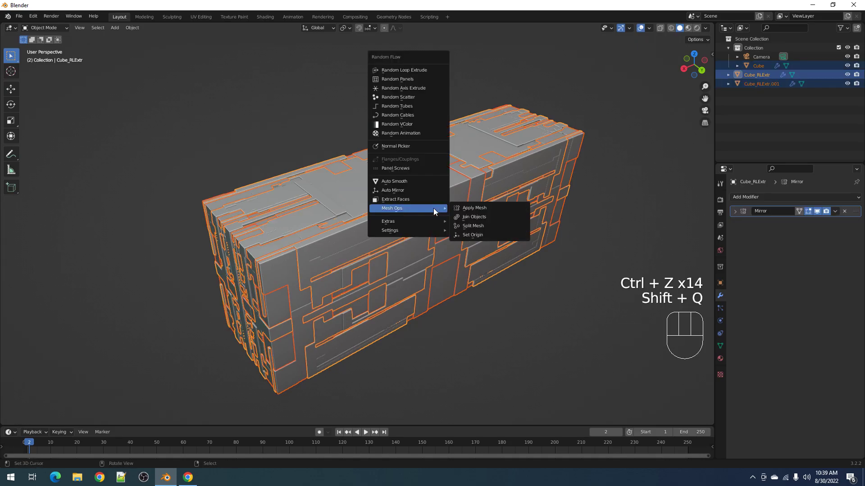
pyautogui.click(461, 218)
# - Create a new collection named crate from the three selected meshes
pyautogui.press('ctrl')
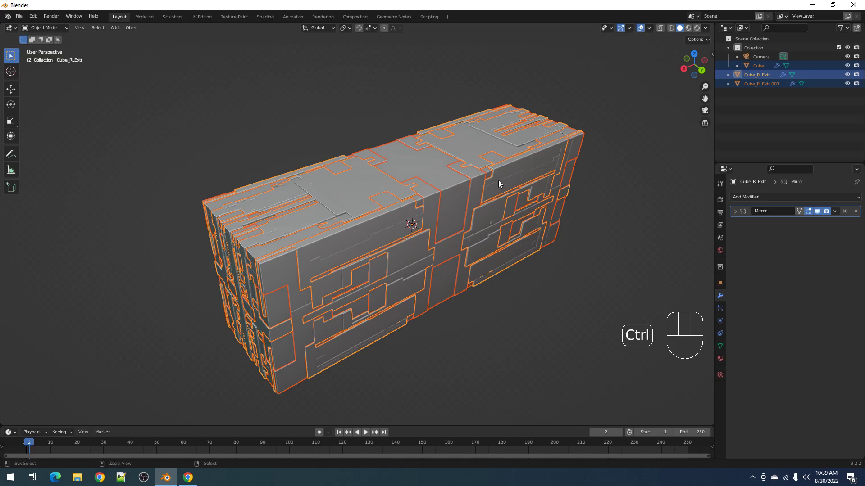
pyautogui.hotkey('ctrl', 'g')
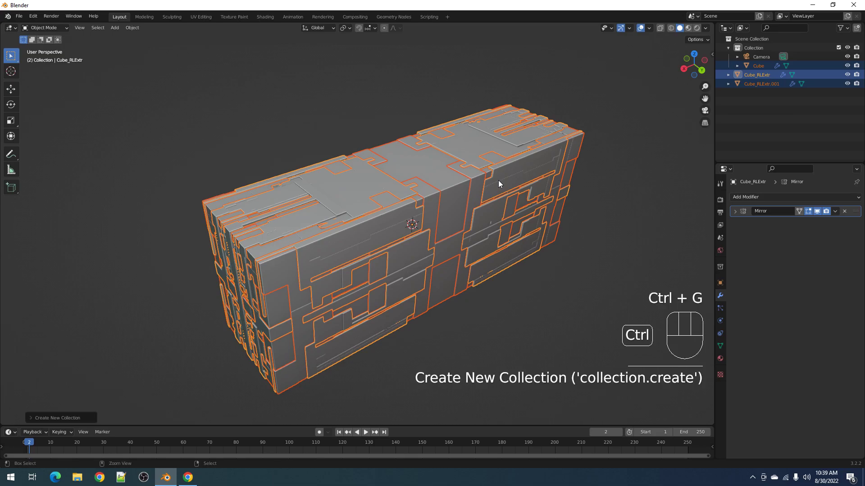
pyautogui.press('F9')
pyautogui.click(567, 195)
pyautogui.write('crate')
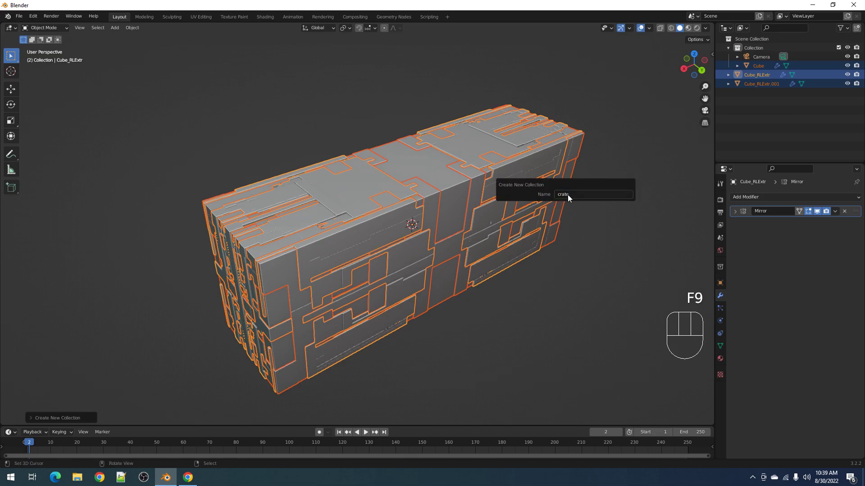
pyautogui.press('Return')
# - Deselect everything, pick the Cube_RLExtr layer and select all objects sharing its collection with Select Grouped
pyautogui.hotkey('alt', 'a')
pyautogui.click(415, 181)
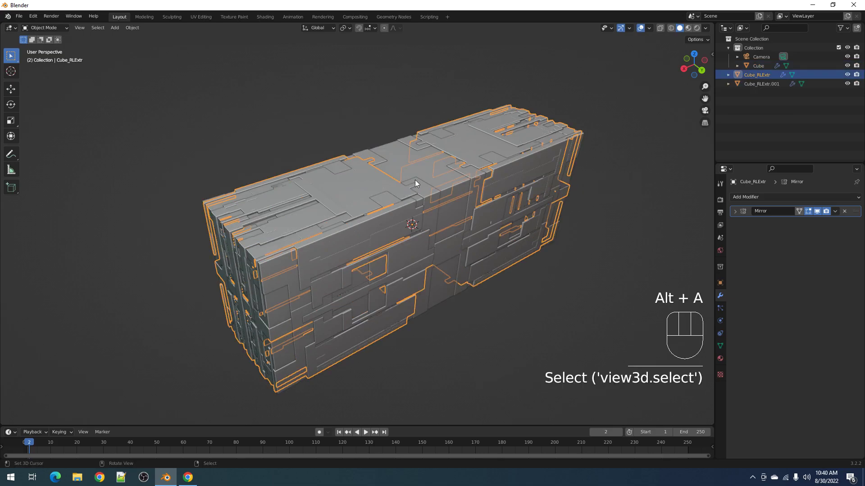
pyautogui.press('shift')
pyautogui.hotkey('shift', 'g')
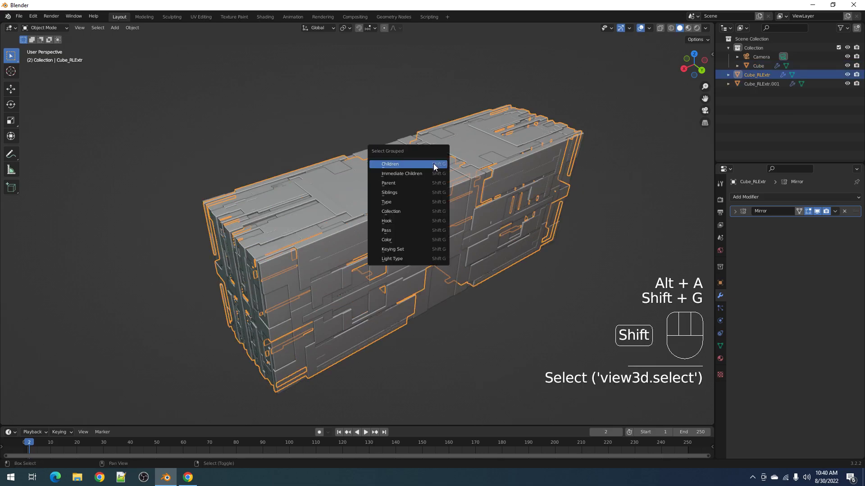
pyautogui.click(423, 211)
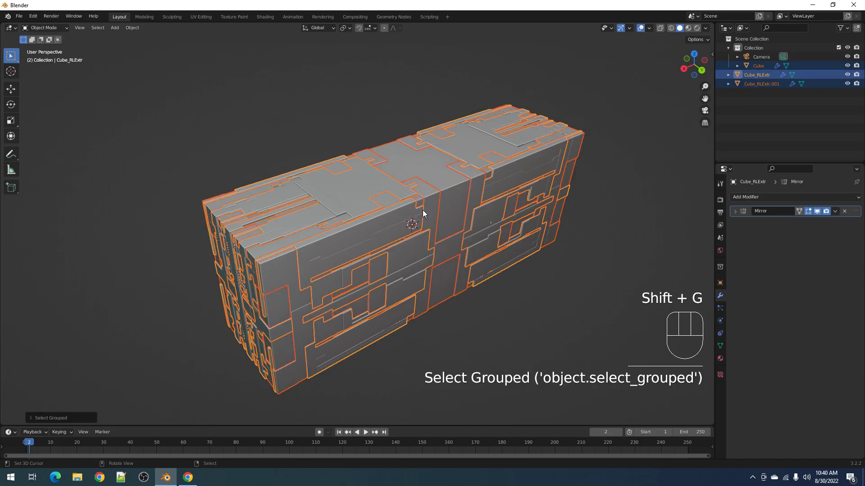
# - Join the grouped meshes into Cube with Random Flow's Join Objects, leaving Apply All Modifiers (Non-mirror) off
pyautogui.scroll(-4, 463, 223)
pyautogui.scroll(3, 452, 188)
pyautogui.hotkey('shift', 'q')
pyautogui.moveTo(451, 186)
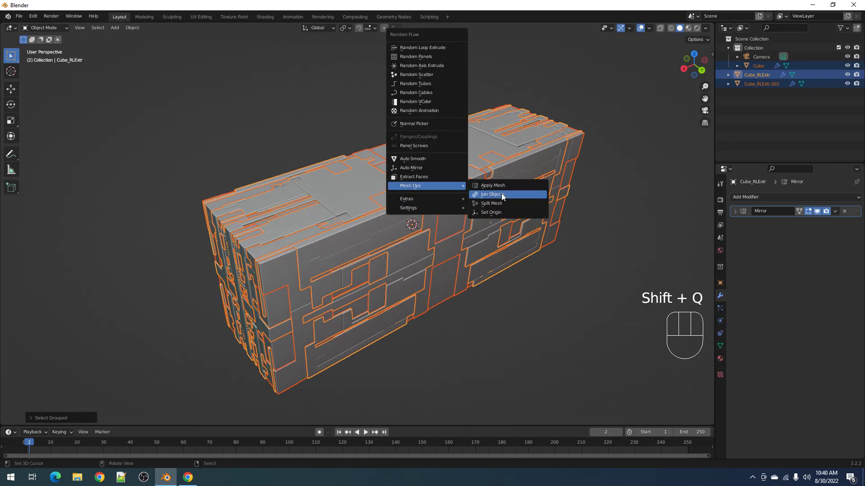
pyautogui.click(501, 194)
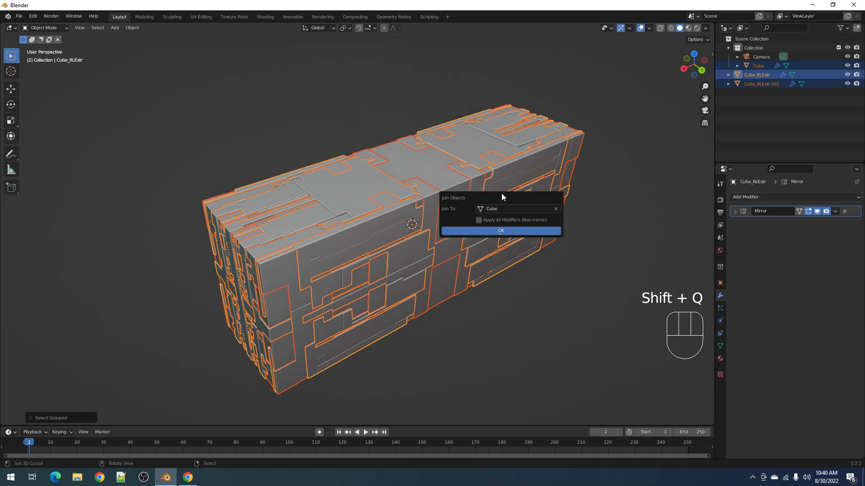
pyautogui.click(502, 231)
# - Inspect the joined Cube's mesh in Edit Mode with nothing selected, then return to Object Mode
pyautogui.click(479, 199)
pyautogui.press('Tab')
pyautogui.hotkey('alt', 'a')
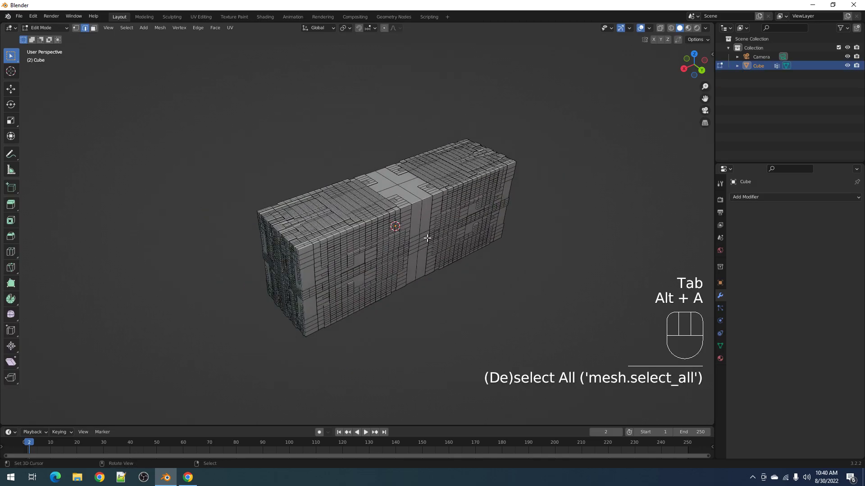
pyautogui.scroll(3, 443, 228)
pyautogui.press('Tab')
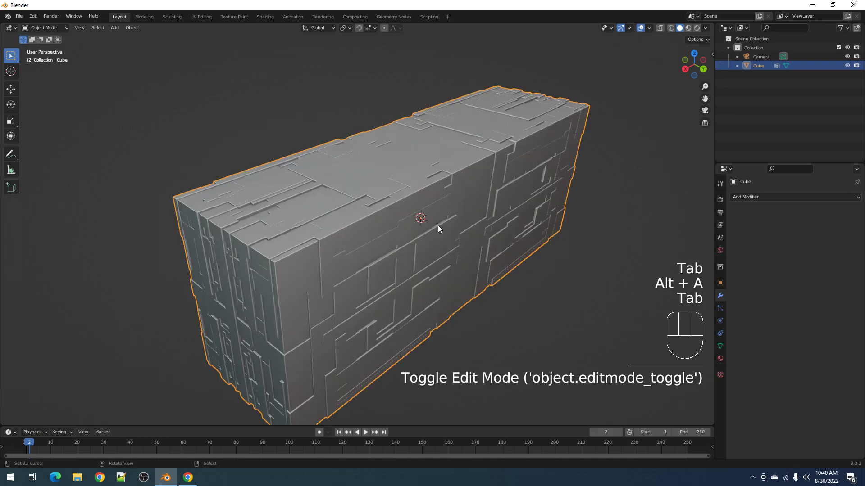
# - Examine the joined Cube with overlays hidden and in Edit Mode, ending in Object Mode with overlays shown
pyautogui.hotkey('shift', 'q')
pyautogui.moveTo(438, 225)
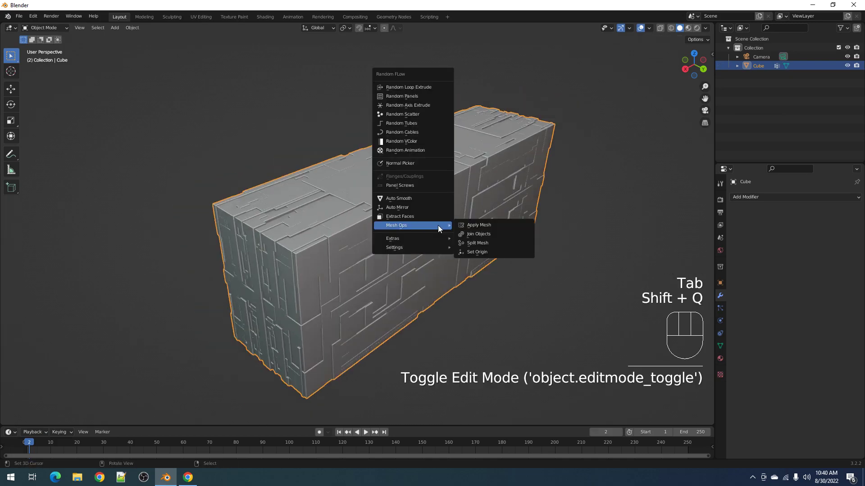
pyautogui.click(478, 234)
pyautogui.click(395, 238)
pyautogui.hotkey('shift', 'alt', 'z')
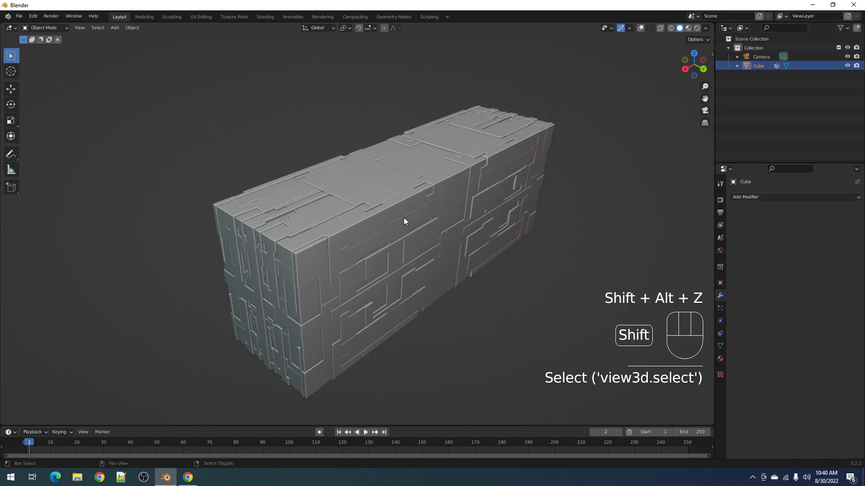
pyautogui.press('Tab')
pyautogui.hotkey('shift', 'alt', 'z')
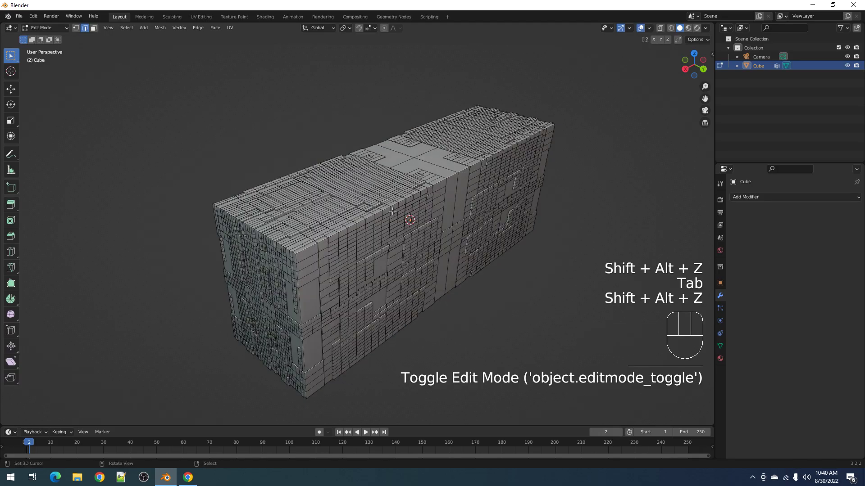
pyautogui.press('Tab')
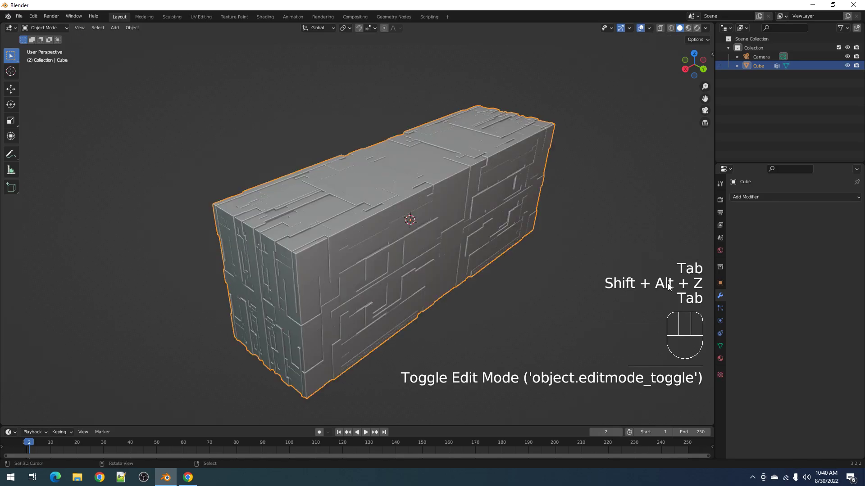
# - Display the joined Cube's vertex groups in the mesh data properties and enter Edit Mode
pyautogui.click(720, 346)
pyautogui.moveTo(599, 302); pyautogui.dragTo(630, 189, button='middle')
pyautogui.click(476, 185)
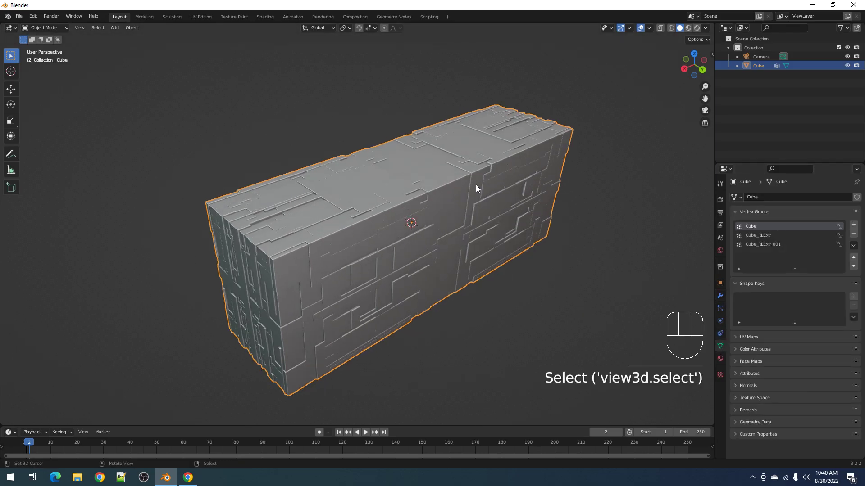
pyautogui.press('Tab')
pyautogui.press('Tab')
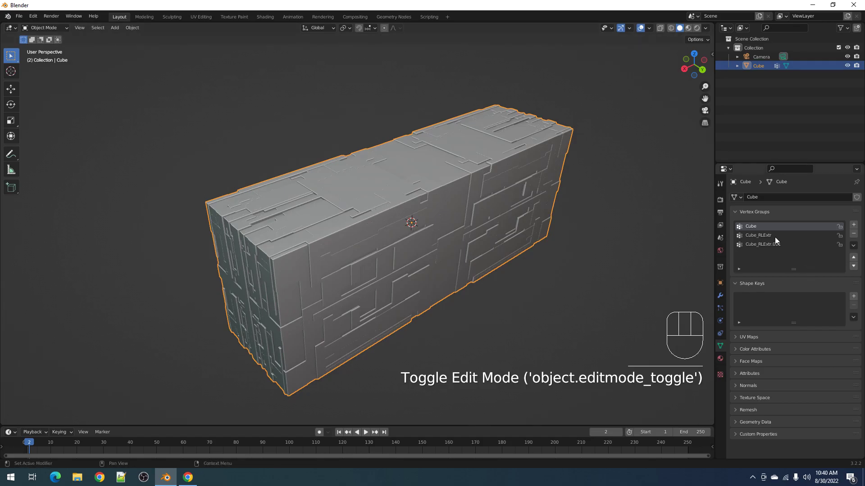
pyautogui.click(515, 242)
pyautogui.press('Tab')
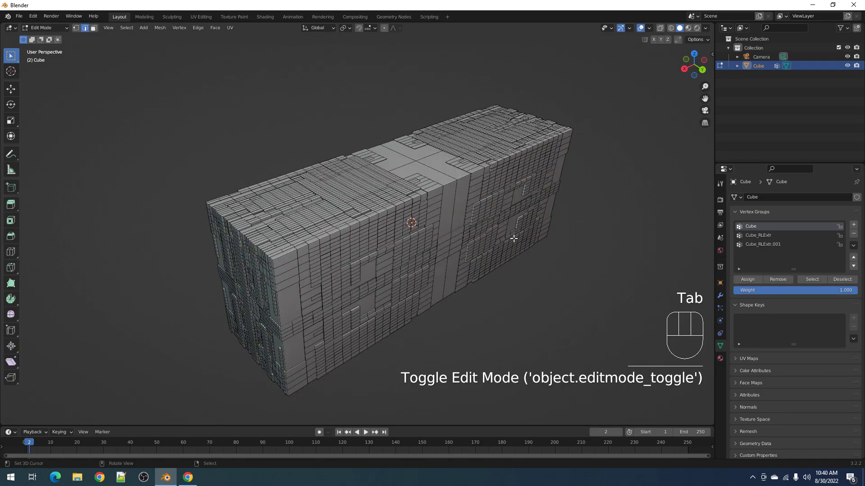
# - Select only the Cube_RLExtr.001 vertex group and try moving its geometry away from the mesh, cancelling the move
pyautogui.hotkey('alt', 'a')
pyautogui.click(770, 244)
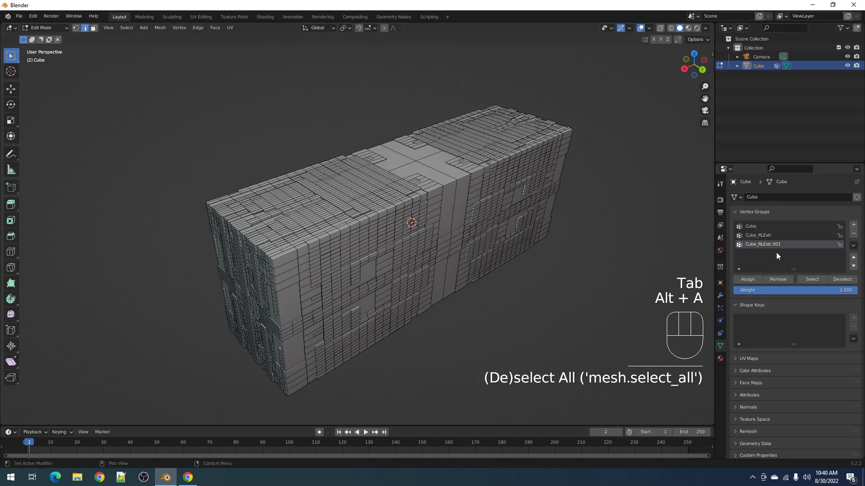
pyautogui.click(806, 282)
pyautogui.scroll(-3, 405, 225)
pyautogui.press('g')
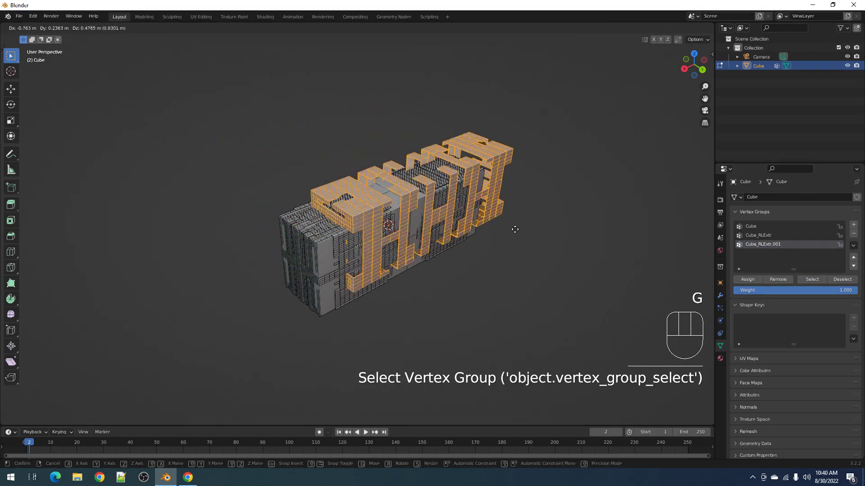
pyautogui.rightClick(515, 229)
# - Select only the Cube_RLExtr vertex group, try moving its geometry, cancel the move and clear the selection
pyautogui.click(764, 234)
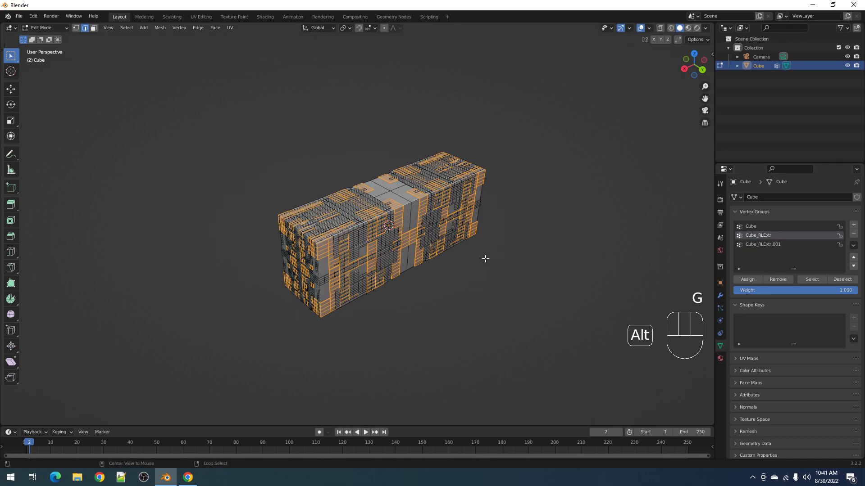
pyautogui.hotkey('alt', 'a')
pyautogui.click(812, 280)
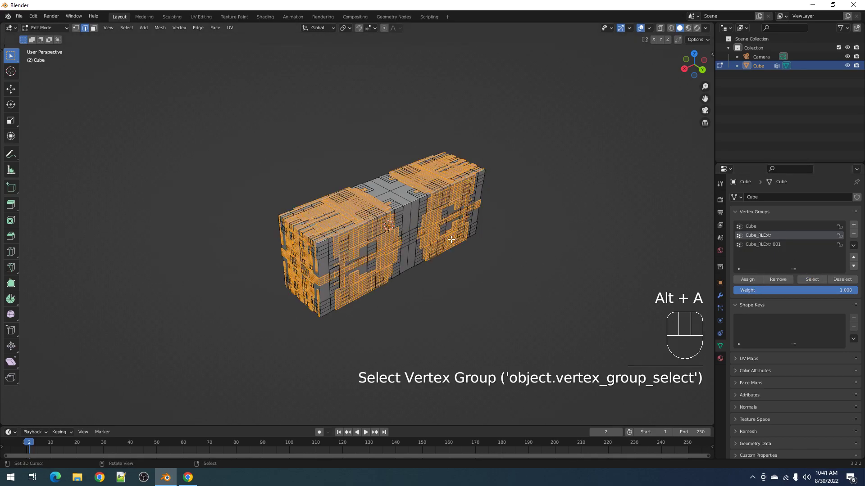
pyautogui.press('g')
pyautogui.rightClick(334, 188)
pyautogui.hotkey('alt', 'a')
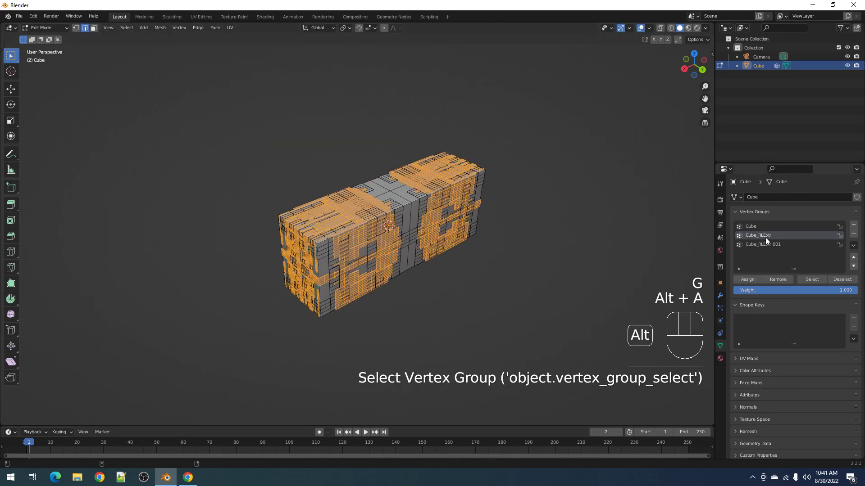
# - Select only the base Cube vertex group, try moving its geometry, cancel the move and deselect everything
pyautogui.click(759, 227)
pyautogui.click(807, 279)
pyautogui.hotkey('alt', 'a')
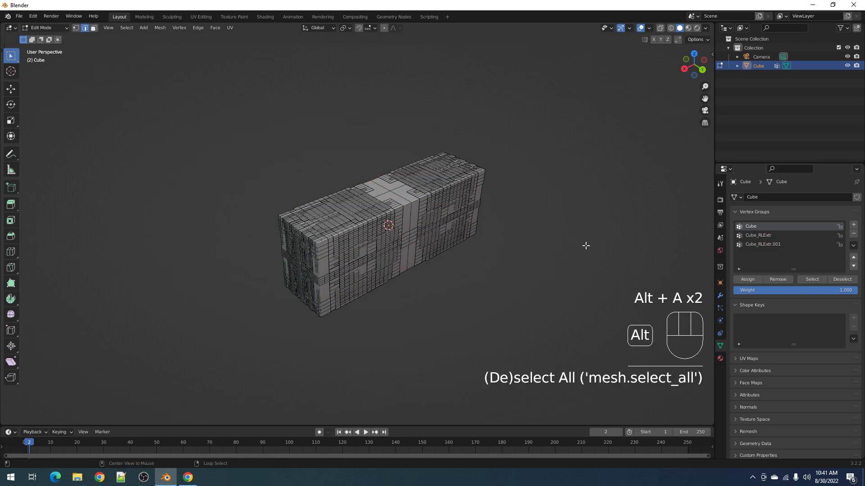
pyautogui.click(805, 279)
pyautogui.press('g')
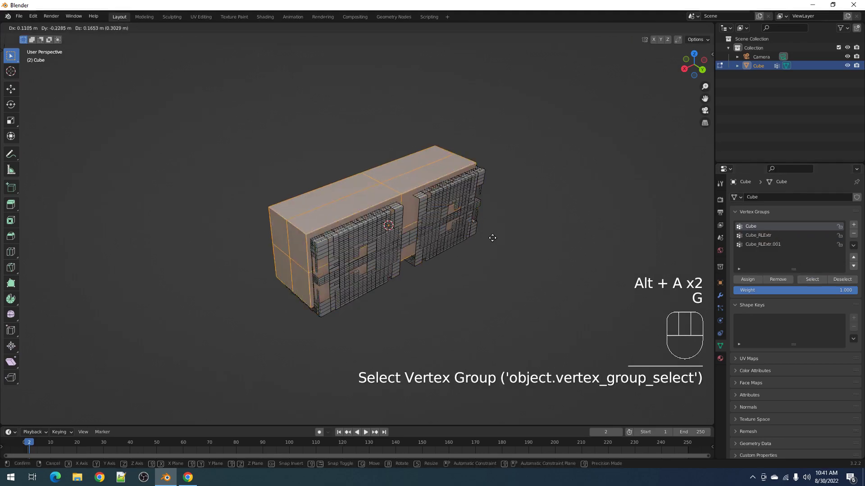
pyautogui.rightClick(553, 208)
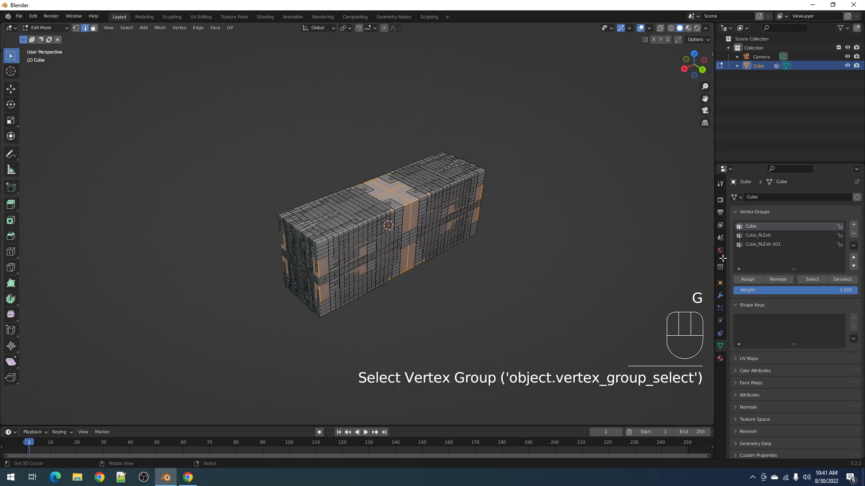
pyautogui.hotkey('alt', 'a')
pyautogui.hotkey('alt', 'a')
# - Isolate the Cube_RLExtr.001 vertex group by selecting it and hiding all unselected geometry
pyautogui.click(766, 243)
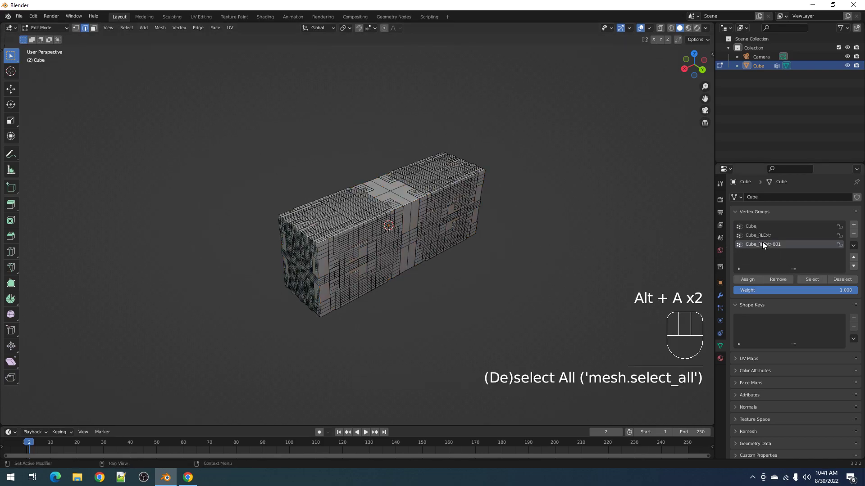
pyautogui.click(811, 279)
pyautogui.hotkey('shift', 'h')
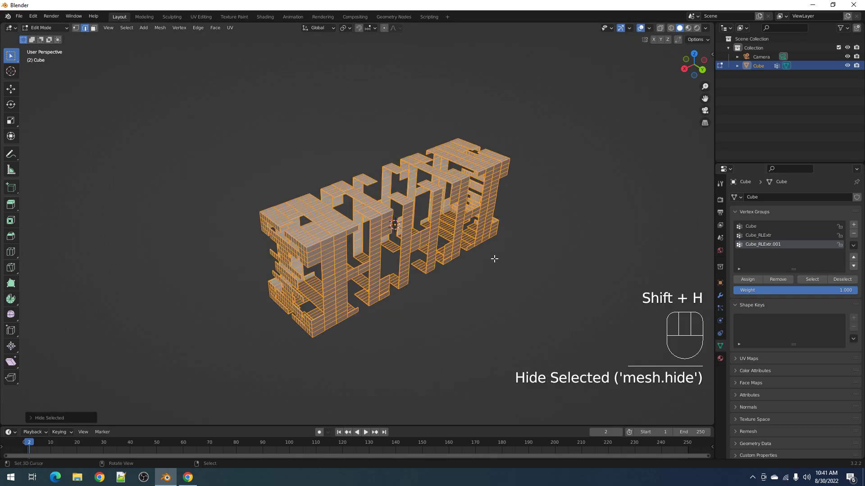
# - Try extruding a single face and adding a loop cut on the isolated panel layer, discarding both
pyautogui.hotkey('alt', 'a')
pyautogui.scroll(2, 425, 247)
pyautogui.press('3')
pyautogui.rightClick(385, 222)
pyautogui.press('e')
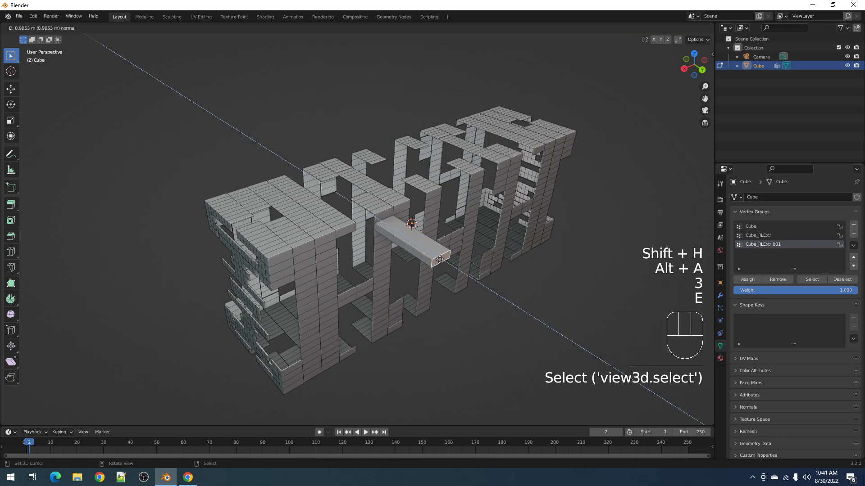
pyautogui.rightClick(441, 261)
pyautogui.hotkey('ctrl', 'z')
pyautogui.hotkey('ctrl', 'r')
pyautogui.rightClick(402, 203)
# - Reveal all hidden geometry of the Cube mesh and leave nothing selected
pyautogui.hotkey('alt', 'a')
pyautogui.hotkey('alt', 'h')
pyautogui.hotkey('alt', 'a')
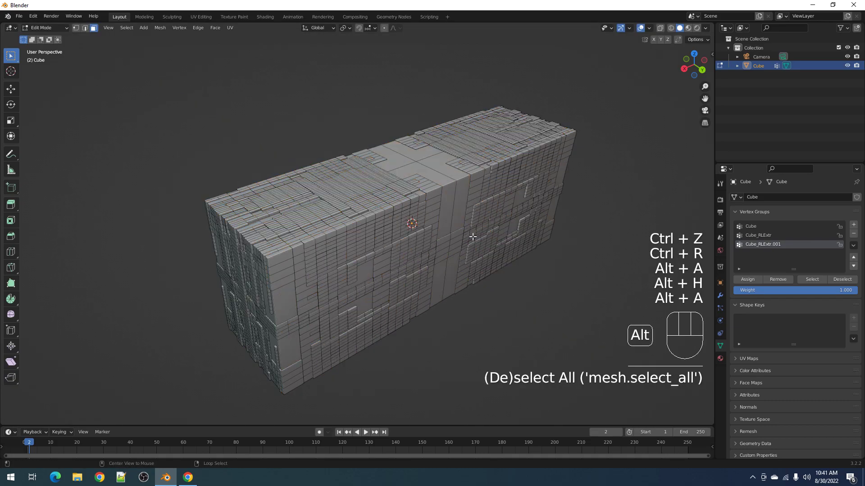
# - Maximize the 3D viewport and switch to vertex select mode with a closer view of the Cube's upper surface
pyautogui.hotkey('ctrl', 'space')
pyautogui.press('1')
pyautogui.moveTo(472, 238); pyautogui.dragTo(499, 249, button='middle')
pyautogui.keyDown('shift'); pyautogui.moveTo(499, 249); pyautogui.dragTo(465, 255, button='middle'); pyautogui.keyUp('shift')
pyautogui.scroll(3, 465, 256)
pyautogui.press('1')
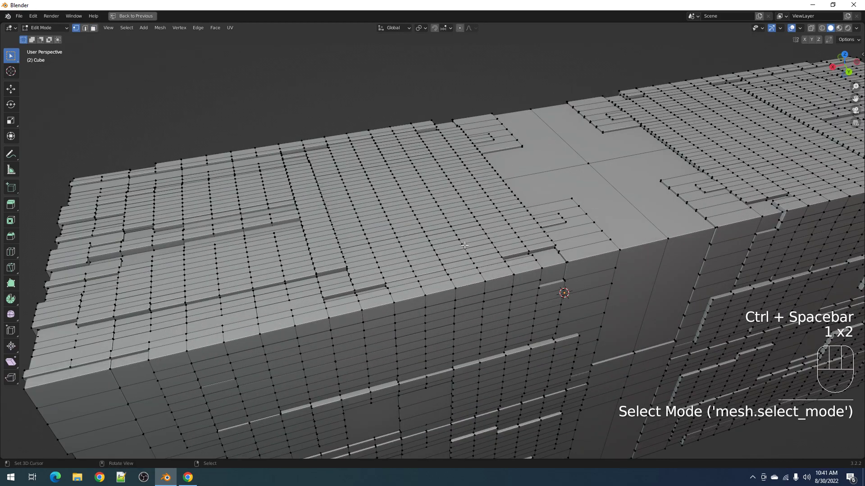
# - Pick a vertex on the upper long edge, select all vertices sharing its vertex group with Select Similar, and try moving them
pyautogui.click(485, 281)
pyautogui.scroll(-3, 528, 276)
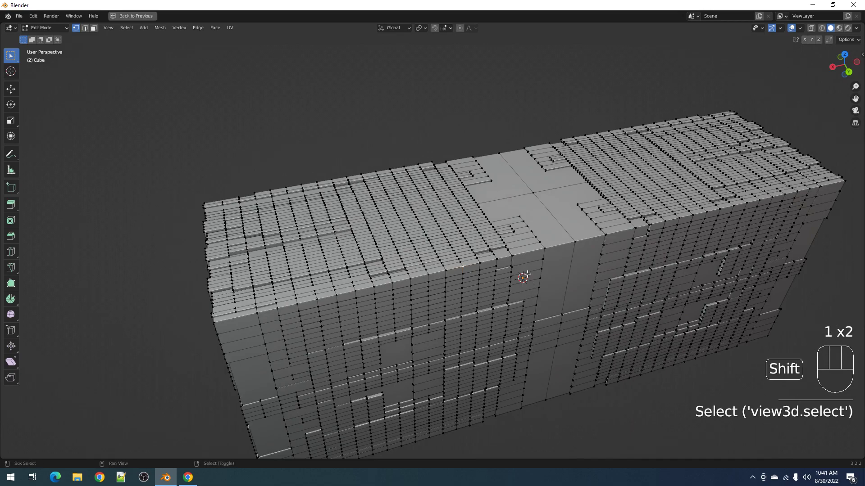
pyautogui.hotkey('shift', 'g')
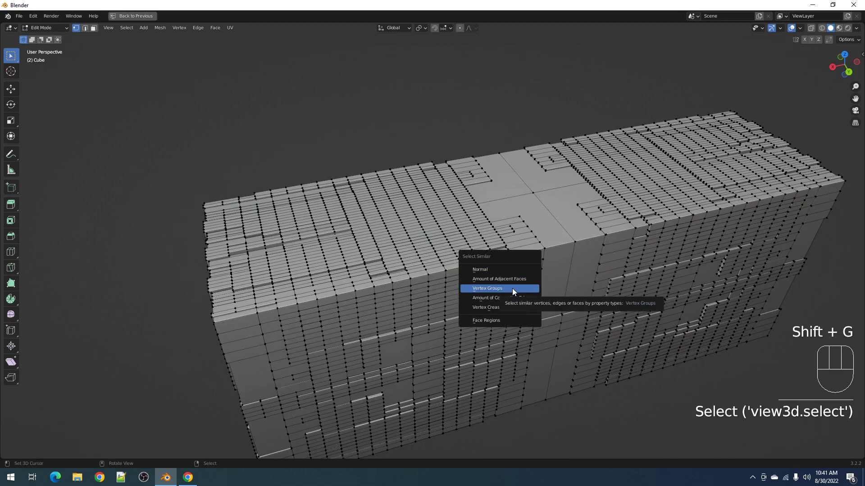
pyautogui.click(513, 288)
pyautogui.scroll(-3, 512, 288)
pyautogui.press('g')
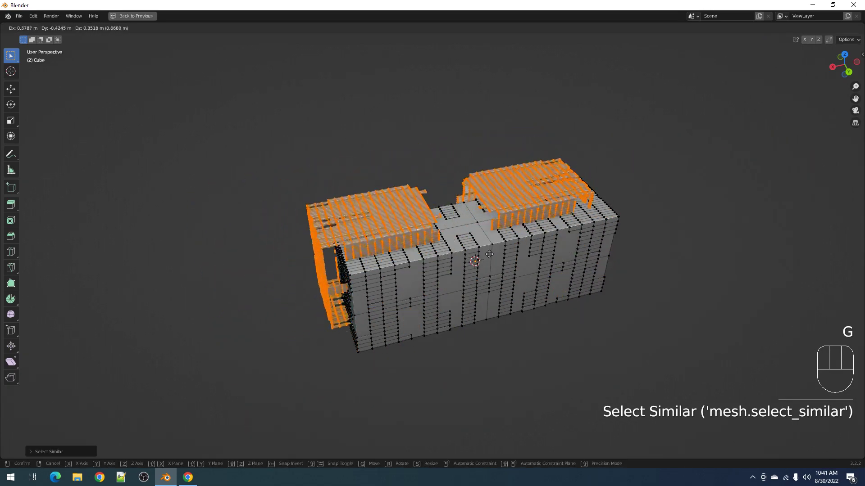
pyautogui.click(509, 251)
pyautogui.hotkey('alt', 'a')
# - Return the Cube to Object Mode and restore the full layout around the maximized viewport
pyautogui.press('Tab')
pyautogui.hotkey('shift', 'q')
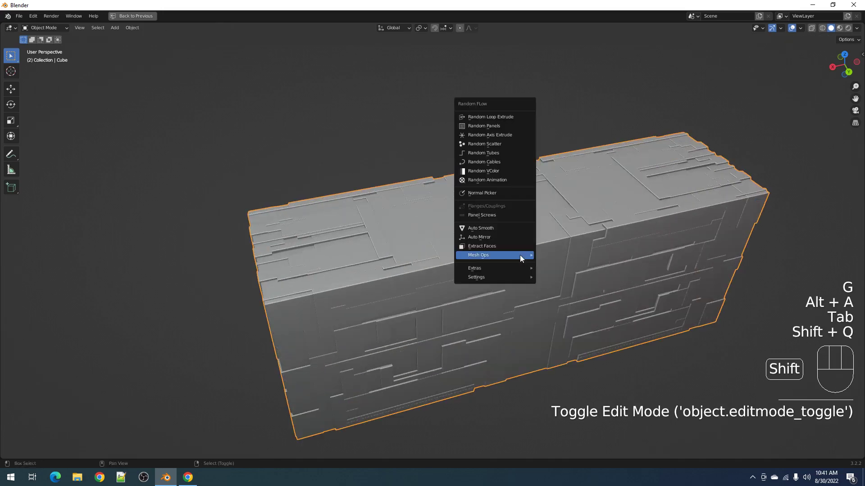
pyautogui.moveTo(519, 255)
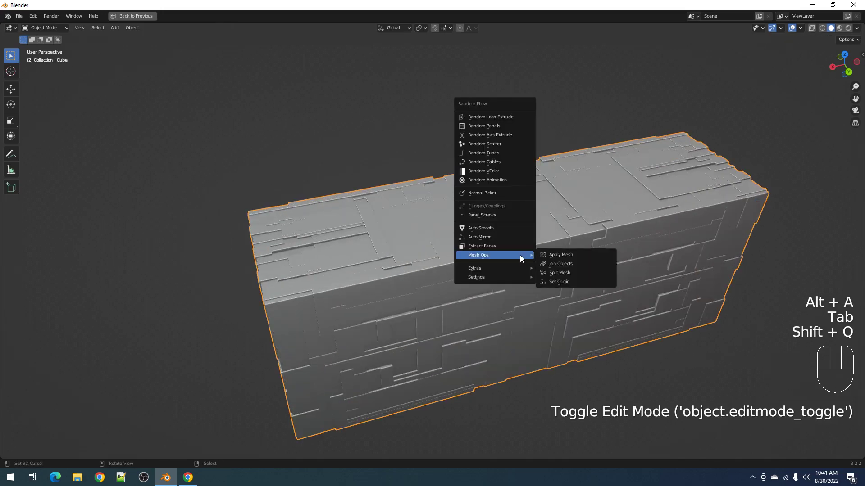
pyautogui.click(554, 273)
pyautogui.scroll(-3, 454, 279)
pyautogui.keyDown('shift'); pyautogui.click(573, 269); pyautogui.keyUp('shift')
pyautogui.hotkey('ctrl', 'space')
pyautogui.moveTo(516, 244); pyautogui.dragTo(504, 247, button='middle')
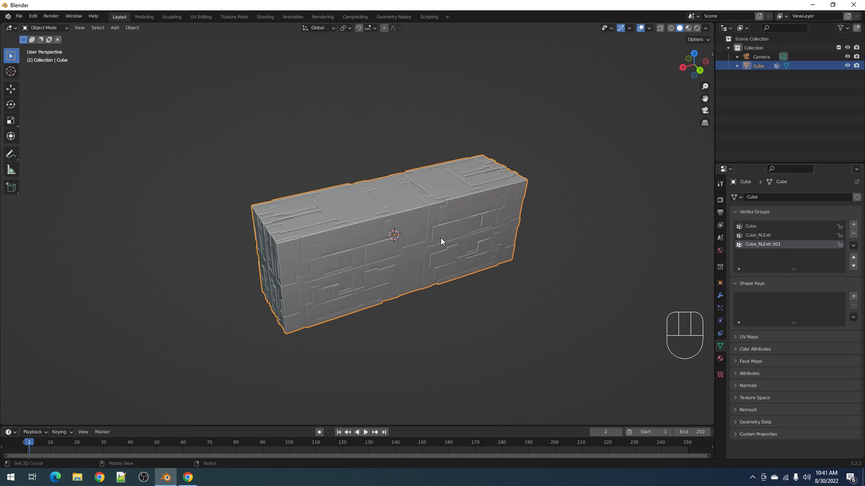
pyautogui.keyDown('shift'); pyautogui.moveTo(470, 247); pyautogui.dragTo(481, 259, button='middle'); pyautogui.keyUp('shift')
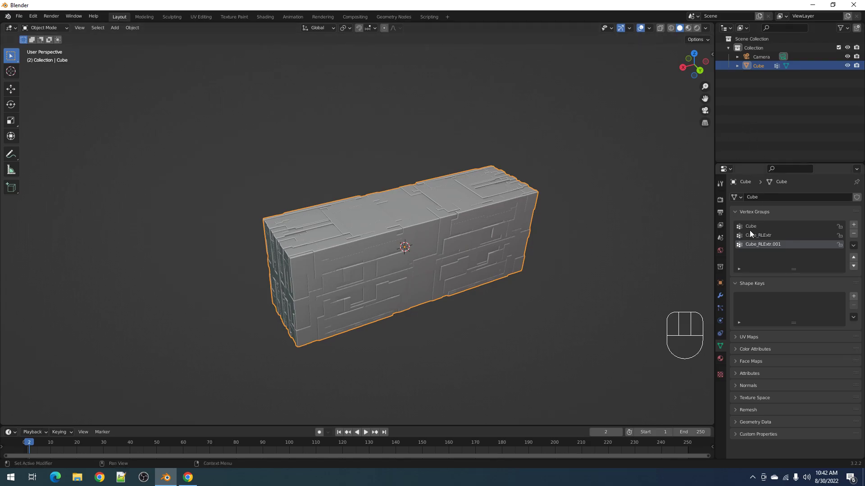
# - Split the joined mesh back into separate layer objects with Random Flow's Split Mesh, splitting from the Cube vertex group
pyautogui.hotkey('shift', 'q')
pyautogui.moveTo(395, 239)
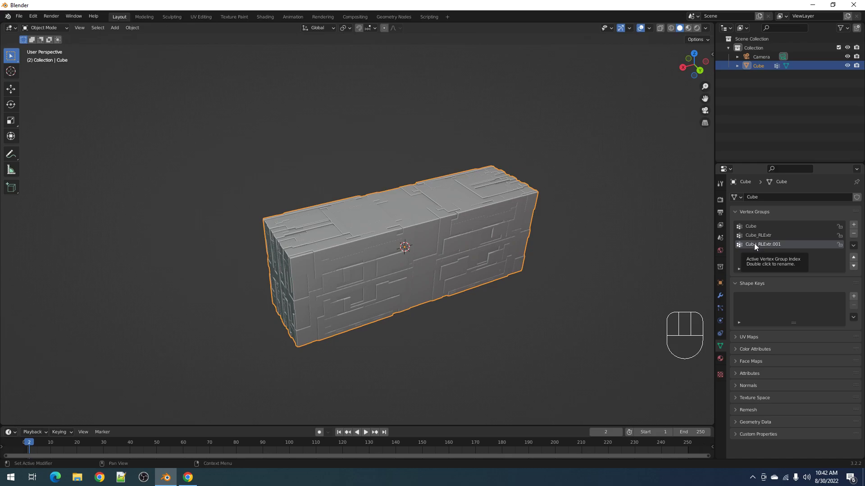
pyautogui.moveTo(441, 234)
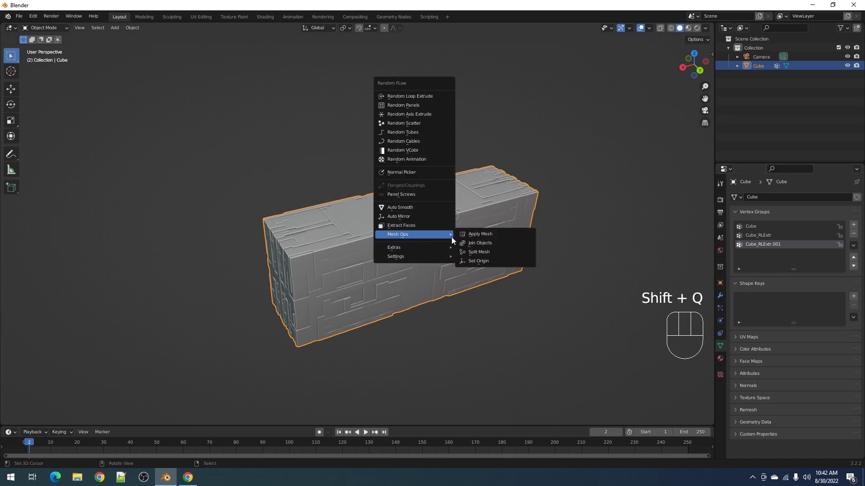
pyautogui.click(481, 246)
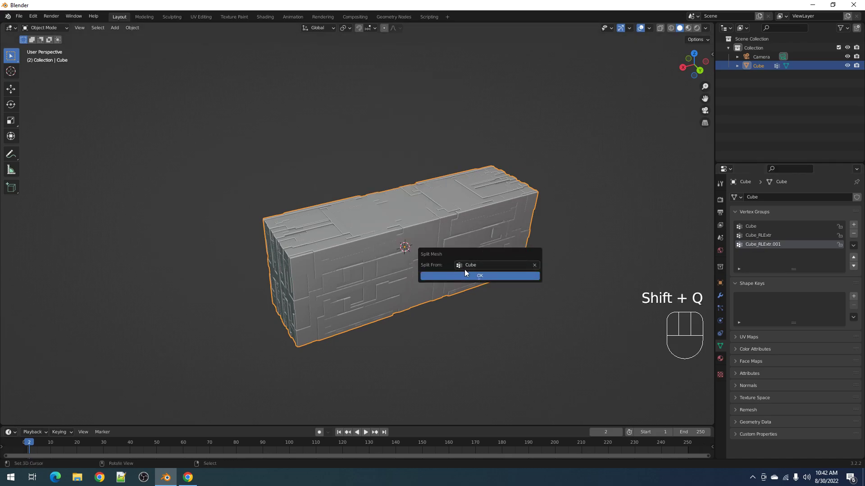
pyautogui.click(476, 275)
# - Try moving the split Cube_RLExtr.002 and Cube_RLExtr.003 objects one after the other, cancelling each move
pyautogui.hotkey('alt', 'a')
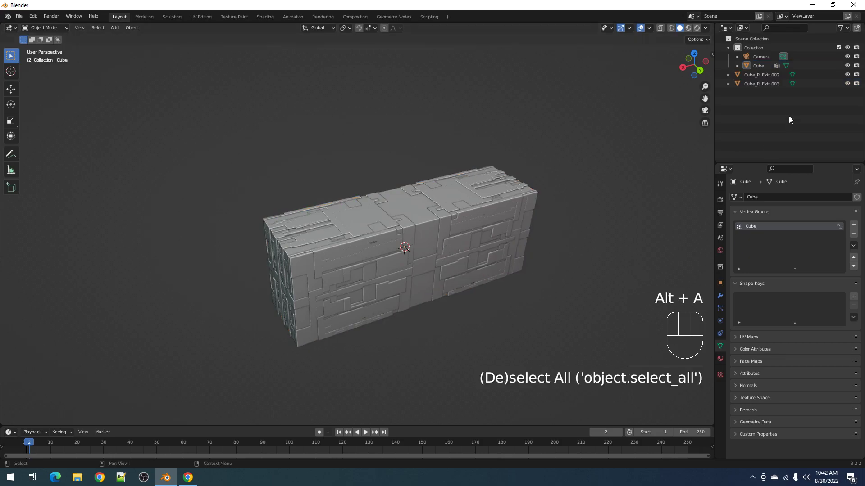
pyautogui.click(760, 75)
pyautogui.press('g')
pyautogui.rightClick(347, 172)
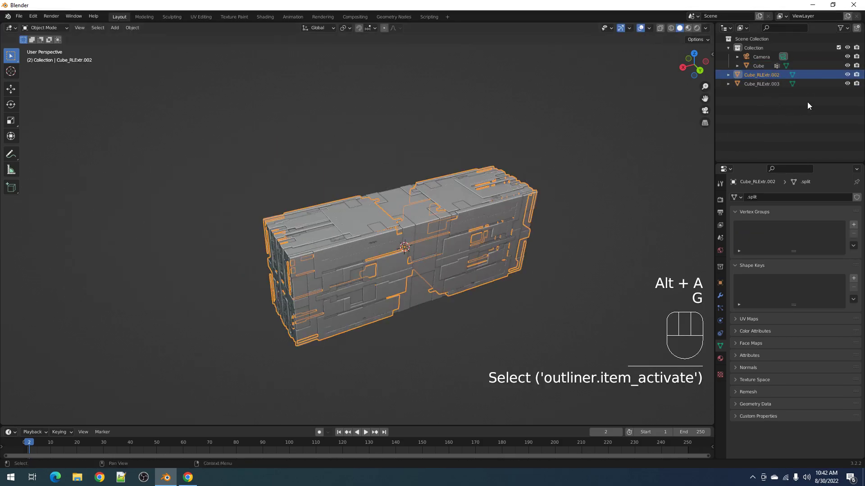
pyautogui.click(757, 85)
pyautogui.scroll(-3, 467, 251)
pyautogui.press('g')
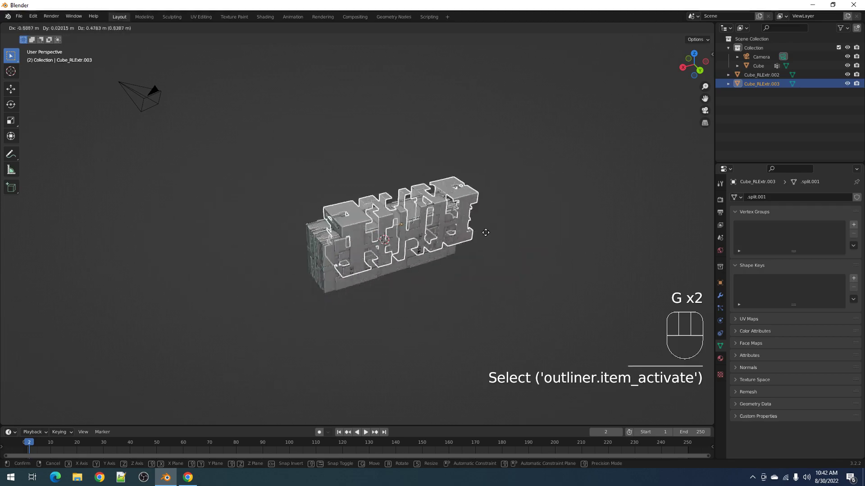
pyautogui.rightClick(479, 261)
# - Deselect everything, maximize the 3D viewport and select the Cube_RLExtr.002 layer
pyautogui.scroll(3, 479, 262)
pyautogui.hotkey('alt', 'a')
pyautogui.scroll(-3, 479, 260)
pyautogui.moveTo(479, 259); pyautogui.dragTo(494, 288, button='middle')
pyautogui.hotkey('ctrl', 'space')
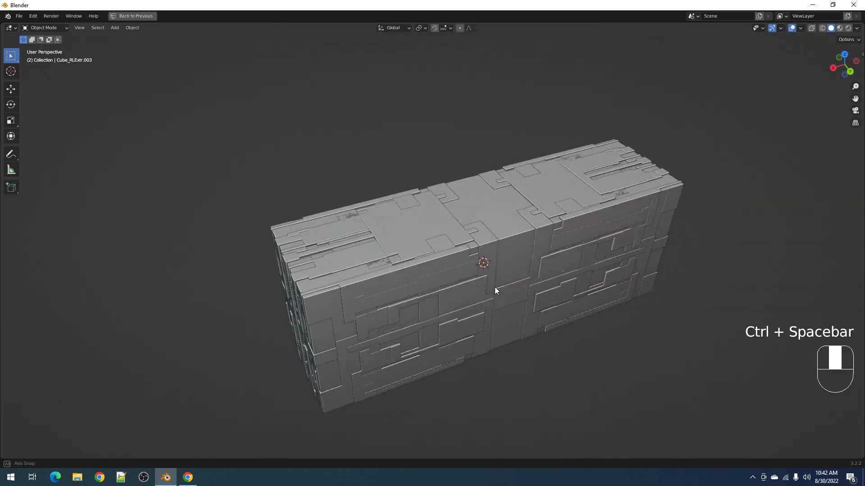
pyautogui.click(428, 245)
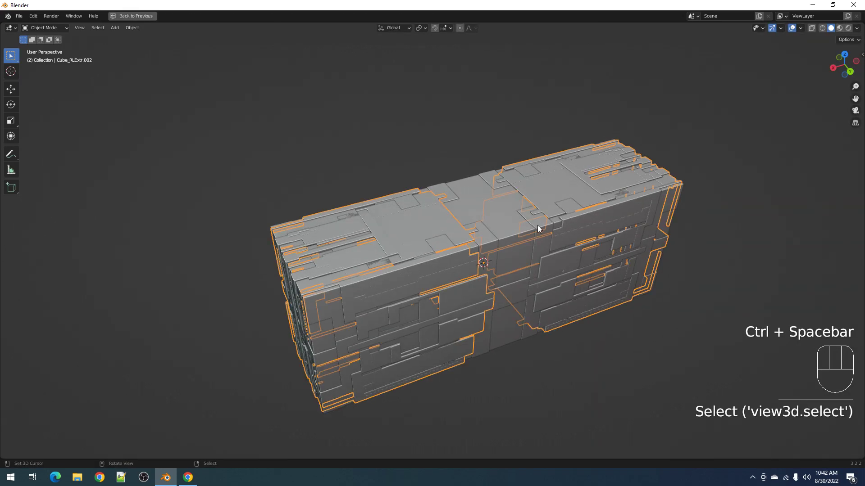
# - Deselect the Cube_RLExtr.002 layer and select the base Cube
pyautogui.scroll(4, 532, 224)
pyautogui.scroll(-4, 536, 228)
pyautogui.keyDown('shift'); pyautogui.moveTo(535, 228); pyautogui.dragTo(511, 220, button='middle'); pyautogui.keyUp('shift')
pyautogui.hotkey('alt', 'a')
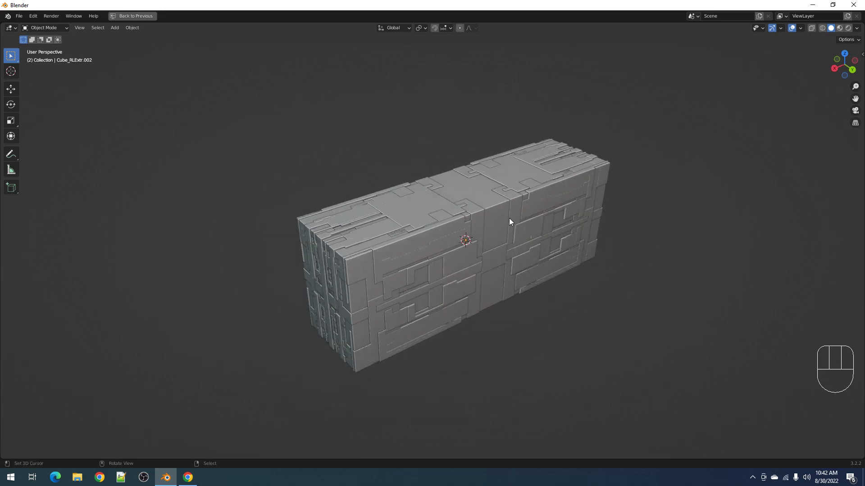
pyautogui.scroll(1, 509, 222)
pyautogui.rightClick(468, 217)
pyautogui.moveTo(469, 216); pyautogui.dragTo(508, 211, button='middle')
pyautogui.rightClick(507, 210)
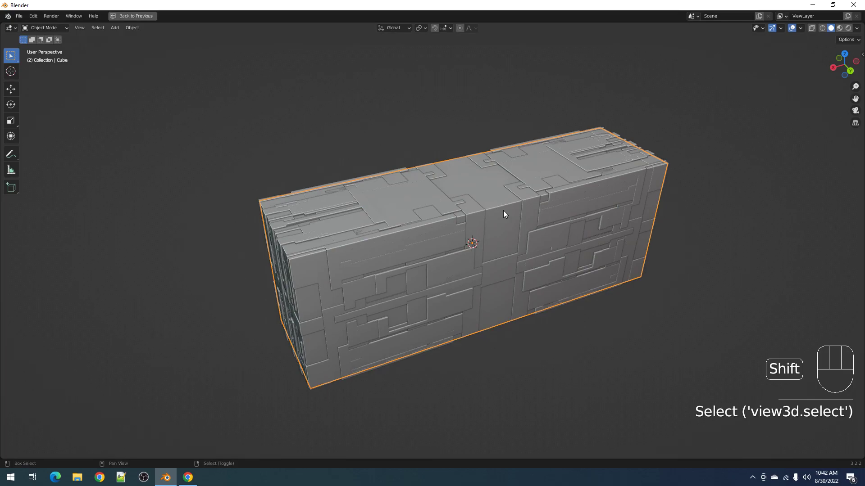
# - Extend the selection from the Cube to its grouped layer objects and merge them with Random Flow's Join Objects
pyautogui.hotkey('shift', 'g')
pyautogui.click(503, 210)
pyautogui.hotkey('shift', 'q')
pyautogui.moveTo(504, 210)
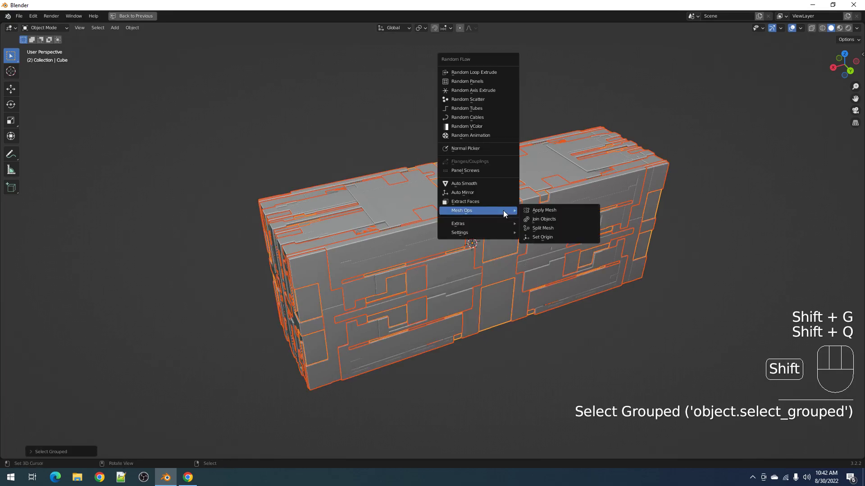
pyautogui.click(538, 219)
pyautogui.click(534, 255)
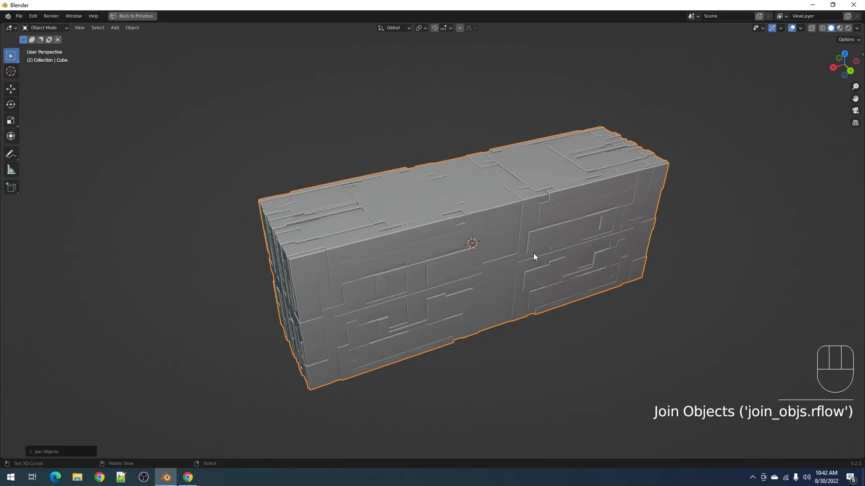
# - Restore the full layout around the viewport and add a Remesh modifier to the joined Cube
pyautogui.hotkey('ctrl', 'space')
pyautogui.click(518, 228)
pyautogui.moveTo(518, 228); pyautogui.dragTo(603, 277, button='middle')
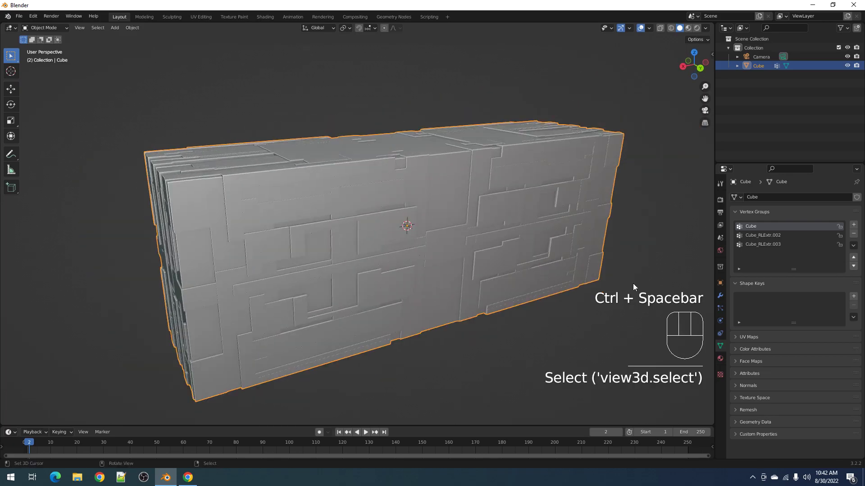
pyautogui.click(718, 298)
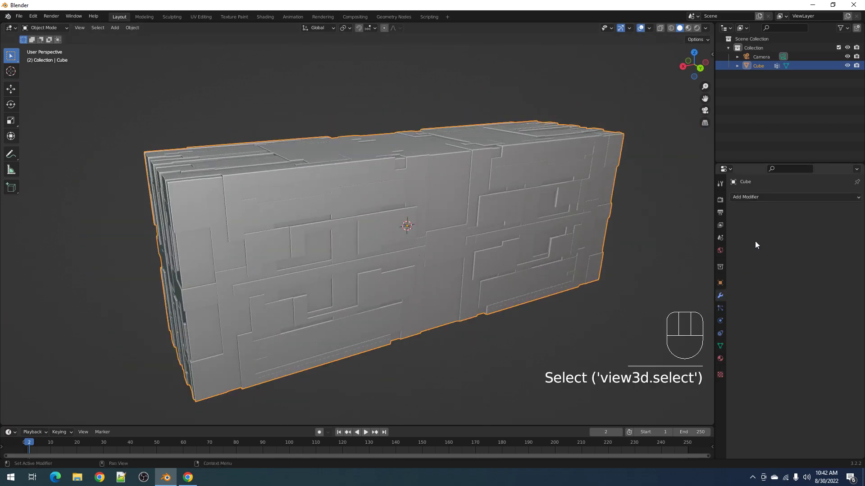
pyautogui.click(757, 199)
pyautogui.click(696, 316)
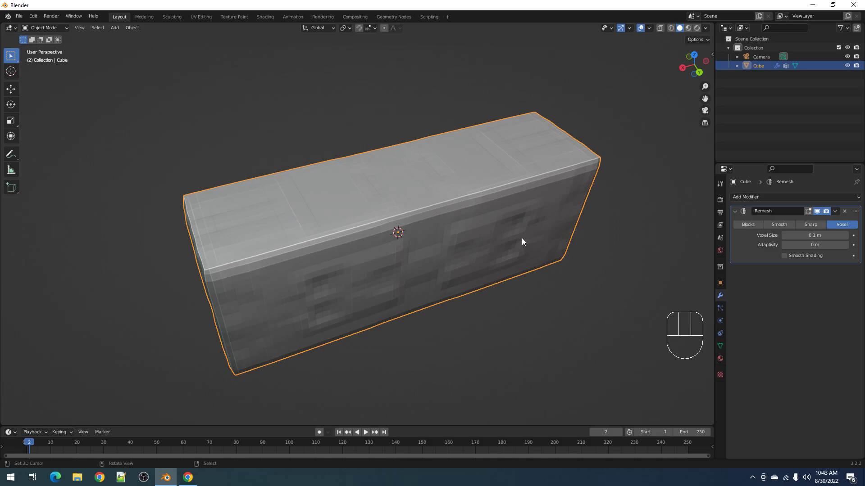
# - Reduce the voxel size of the Cube's Remesh modifier to 0.02 m
pyautogui.scroll(5, 522, 239)
pyautogui.scroll(-4, 521, 239)
pyautogui.scroll(-1, 522, 238)
pyautogui.scroll(3, 679, 253)
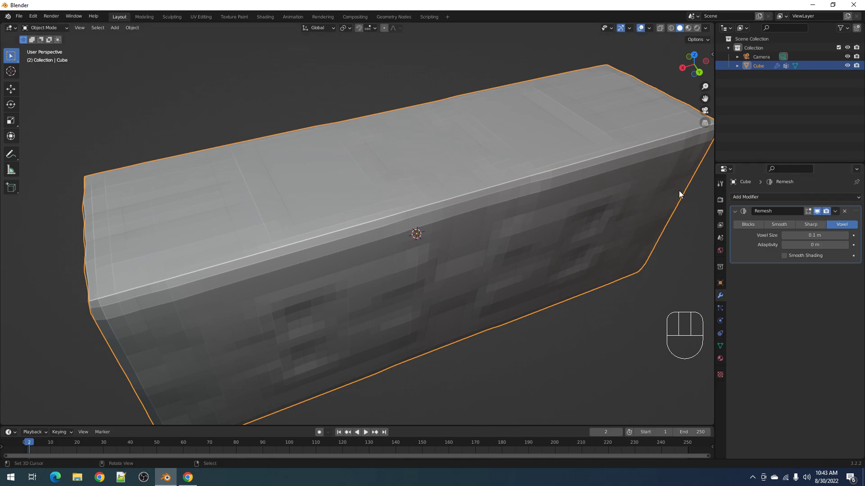
pyautogui.moveTo(642, 228); pyautogui.dragTo(642, 226, button='middle')
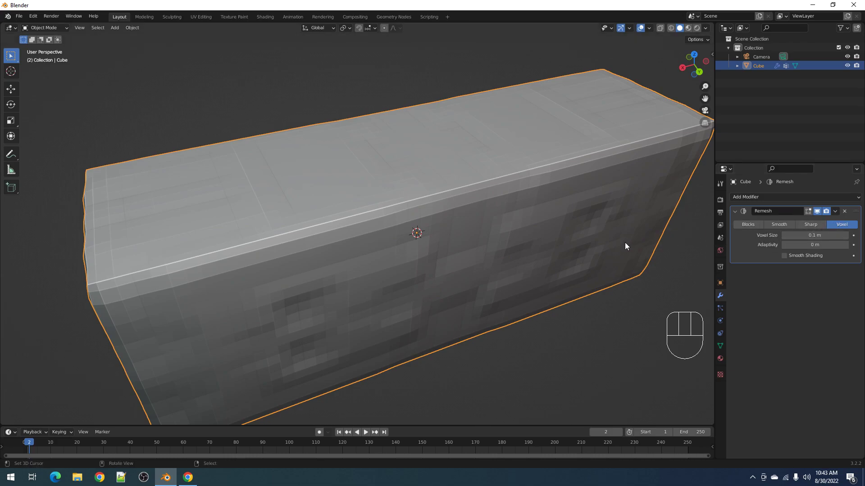
pyautogui.scroll(-2, 625, 242)
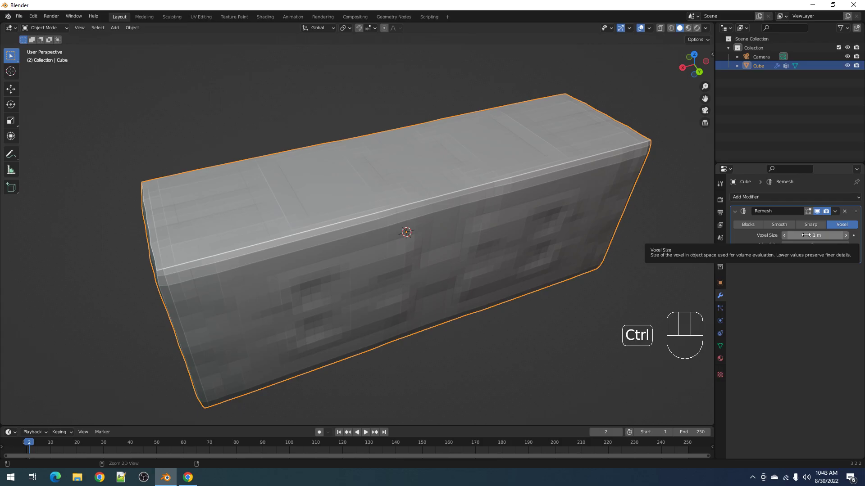
pyautogui.keyDown('ctrl'); pyautogui.scroll(-2, 806, 235); pyautogui.keyUp('ctrl')
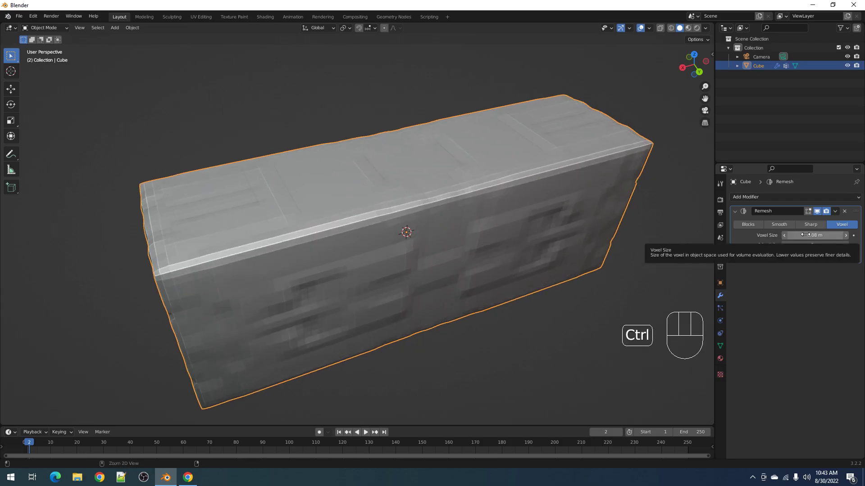
pyautogui.keyDown('ctrl'); pyautogui.scroll(-5, 806, 235); pyautogui.keyUp('ctrl')
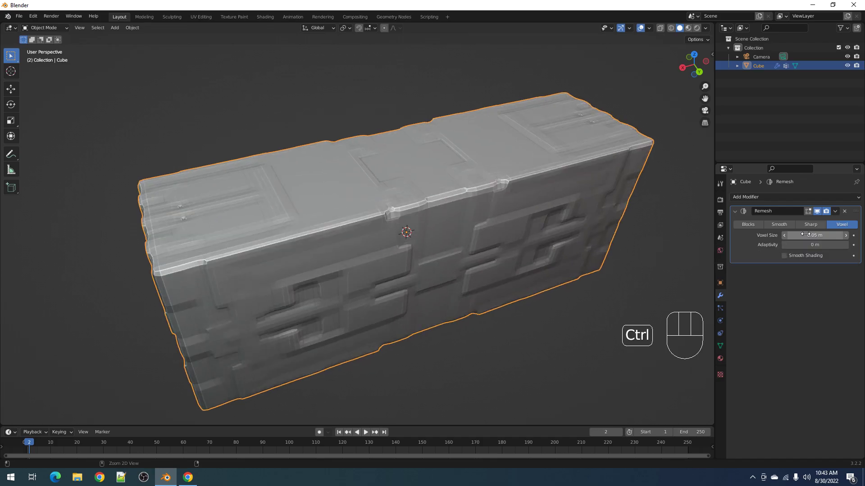
pyautogui.keyDown('ctrl'); pyautogui.scroll(-1, 805, 236); pyautogui.keyUp('ctrl')
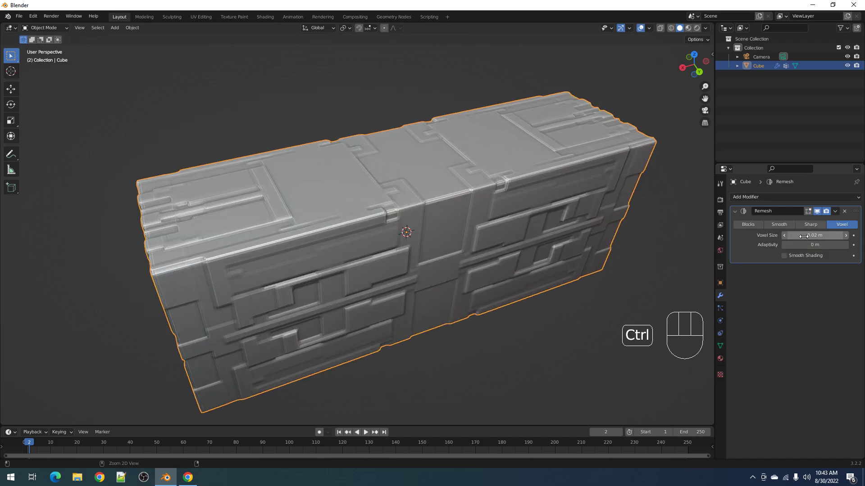
# - Refine the Remesh voxel size down to 0.008 m and raise it to 0.01 m
pyautogui.moveTo(418, 253)
pyautogui.mouseDown(button='middle')
pyautogui.moveTo(426, 237)
pyautogui.moveTo(428, 244)
pyautogui.mouseUp(button='middle')
pyautogui.keyDown('ctrl'); pyautogui.scroll(-1, 813, 234); pyautogui.keyUp('ctrl')
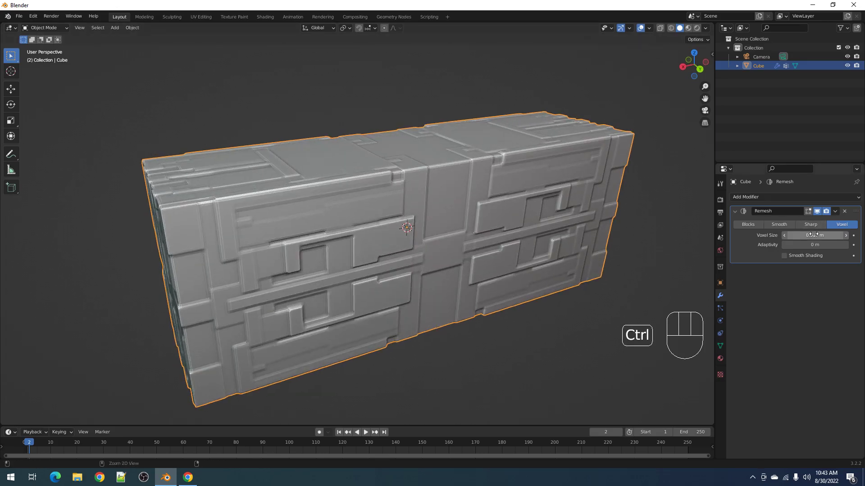
pyautogui.keyDown('ctrl'); pyautogui.scroll(-4, 813, 235); pyautogui.keyUp('ctrl')
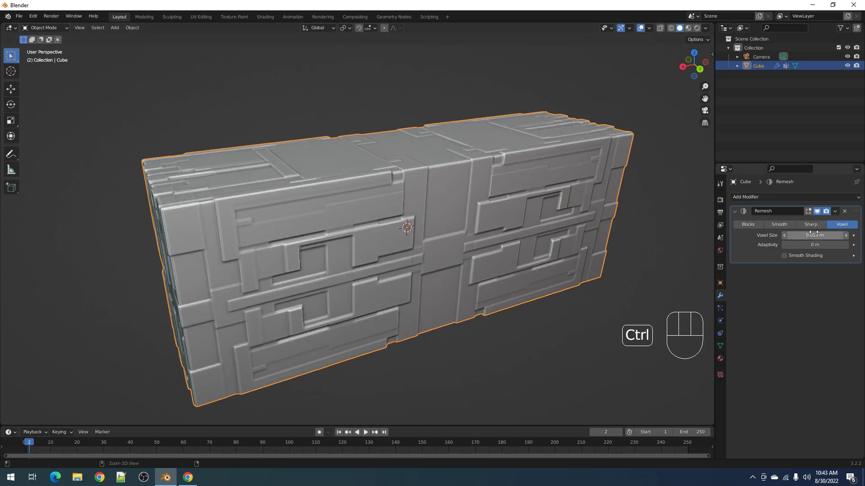
pyautogui.keyDown('ctrl'); pyautogui.scroll(-3, 813, 235); pyautogui.keyUp('ctrl')
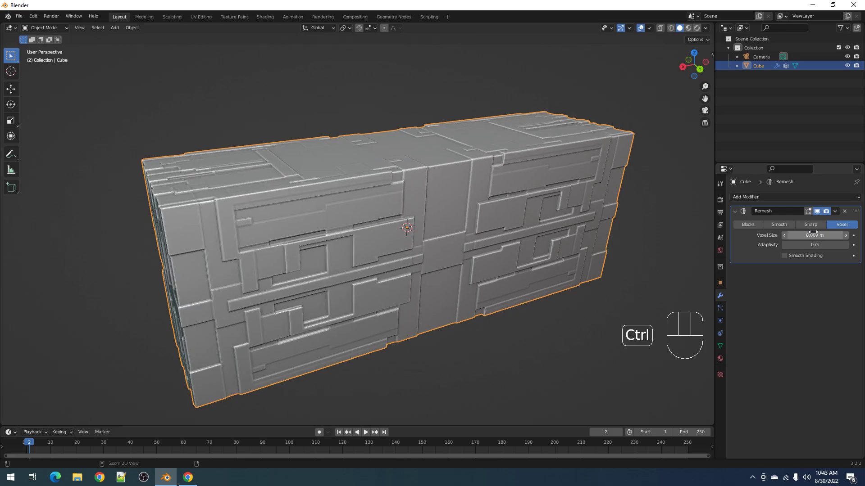
pyautogui.keyDown('ctrl'); pyautogui.scroll(-1, 811, 234); pyautogui.keyUp('ctrl')
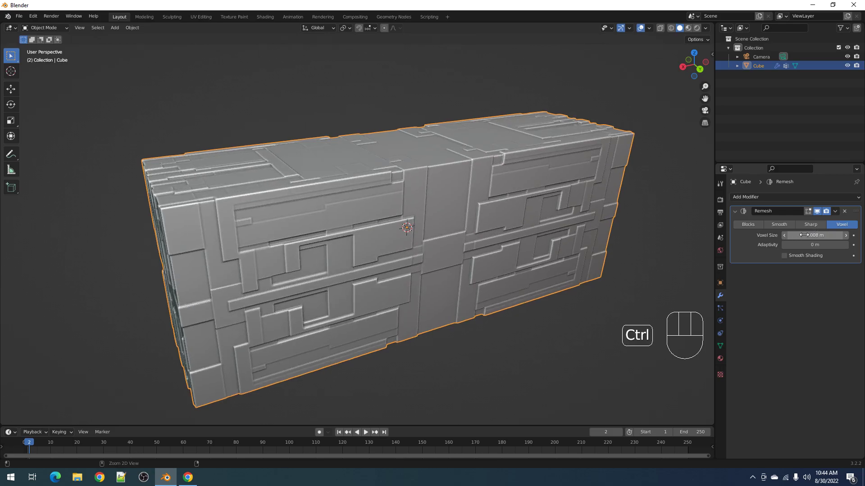
pyautogui.keyDown('ctrl'); pyautogui.scroll(2, 804, 235); pyautogui.keyUp('ctrl')
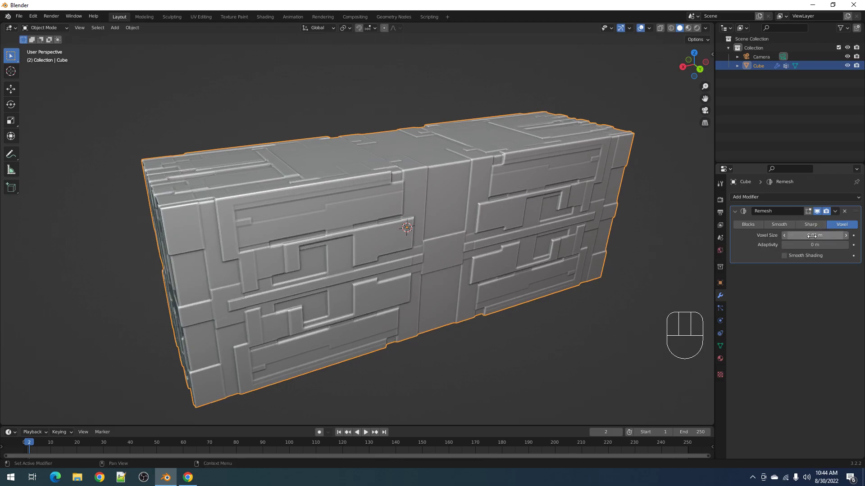
# - Try a Remesh voxel size of 0.009 m and return it to 0.01 m
pyautogui.moveTo(629, 258); pyautogui.dragTo(629, 258, button='middle')
pyautogui.scroll(-3, 512, 261)
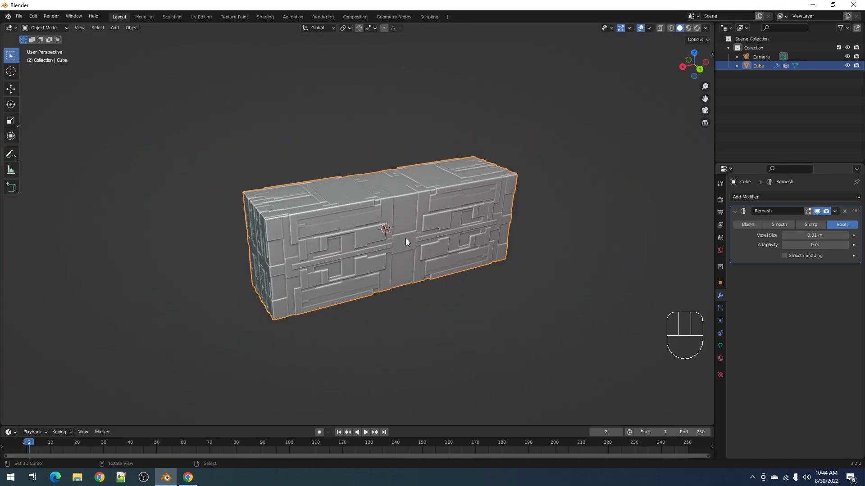
pyautogui.scroll(2, 459, 240)
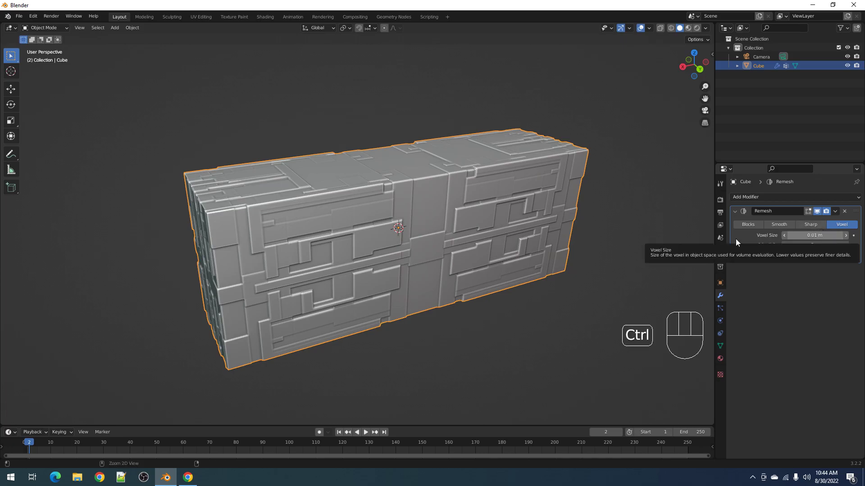
pyautogui.scroll(1, 511, 252)
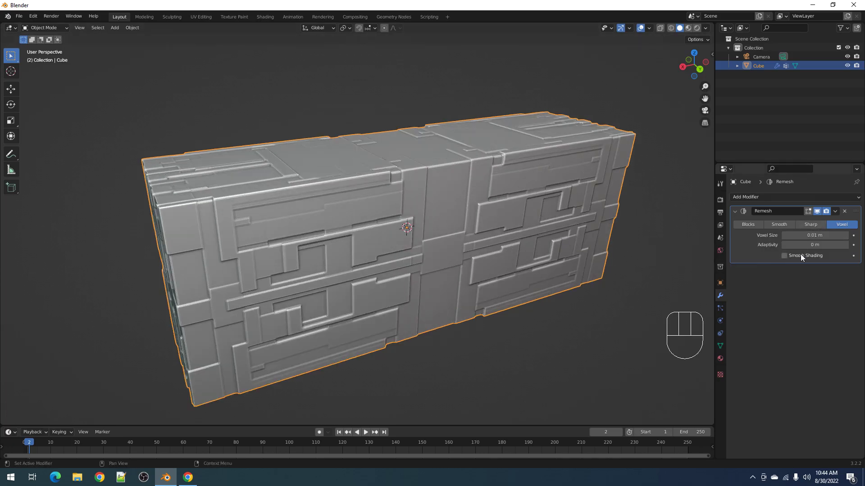
pyautogui.keyDown('ctrl'); pyautogui.scroll(-1, 803, 235); pyautogui.keyUp('ctrl')
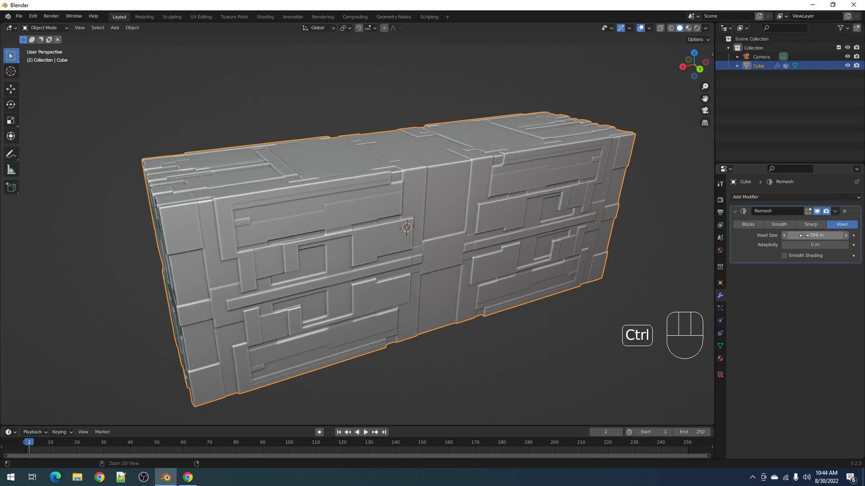
pyautogui.keyDown('ctrl'); pyautogui.scroll(1, 803, 235); pyautogui.keyUp('ctrl')
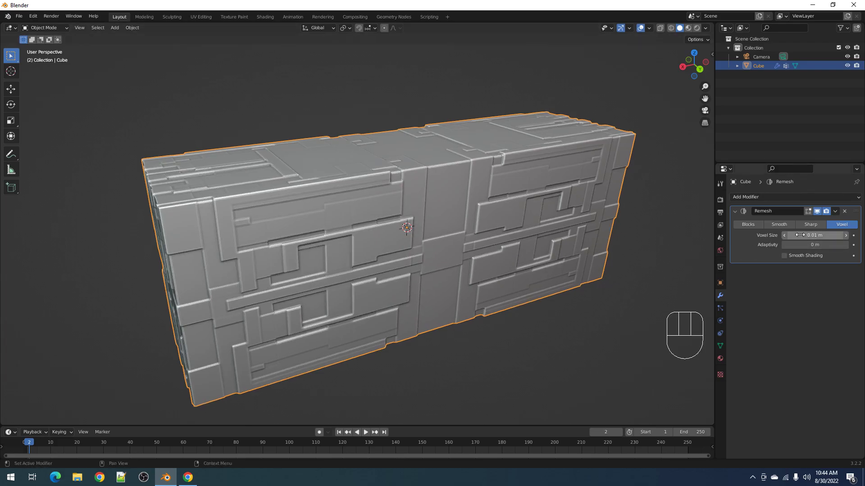
pyautogui.keyDown('shift'); pyautogui.moveTo(551, 248); pyautogui.dragTo(537, 244, button='middle'); pyautogui.keyUp('shift')
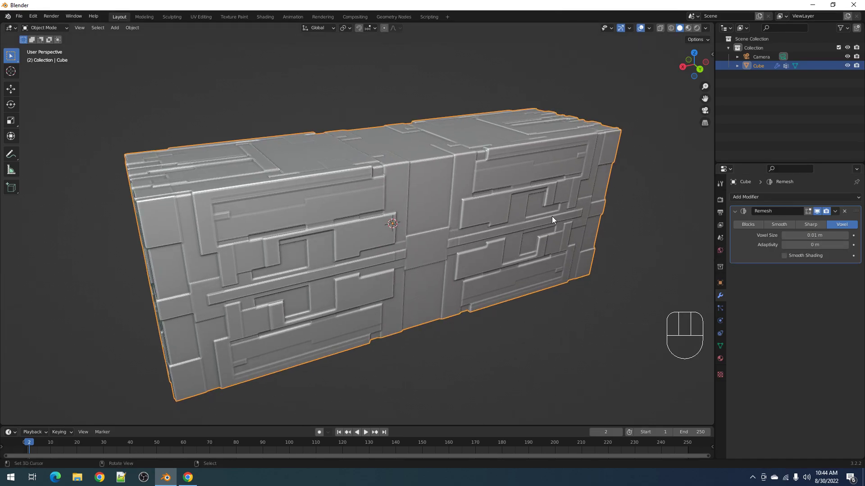
pyautogui.keyDown('shift'); pyautogui.moveTo(552, 216); pyautogui.dragTo(558, 211, button='middle'); pyautogui.keyUp('shift')
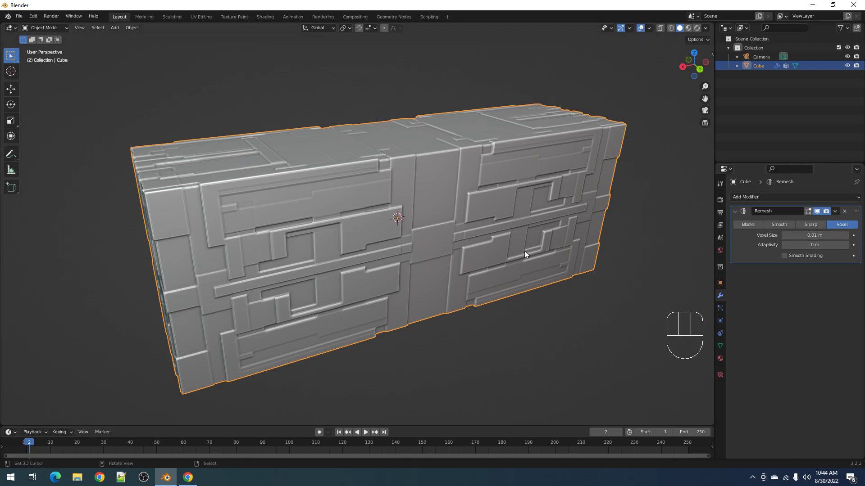
# - Lower the Remesh voxel size in small increments to 0.007 m
pyautogui.keyDown('ctrl'); pyautogui.scroll(-1, 813, 237); pyautogui.keyUp('ctrl')
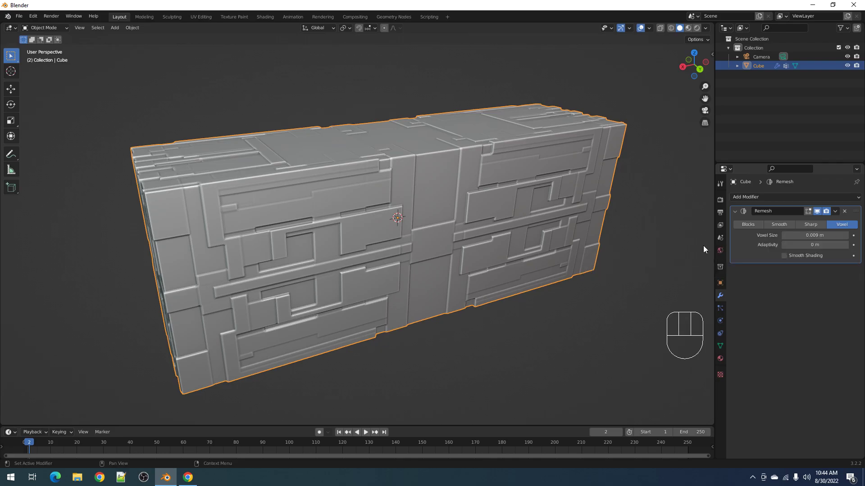
pyautogui.keyDown('shift'); pyautogui.moveTo(592, 250); pyautogui.dragTo(578, 247, button='middle'); pyautogui.keyUp('shift')
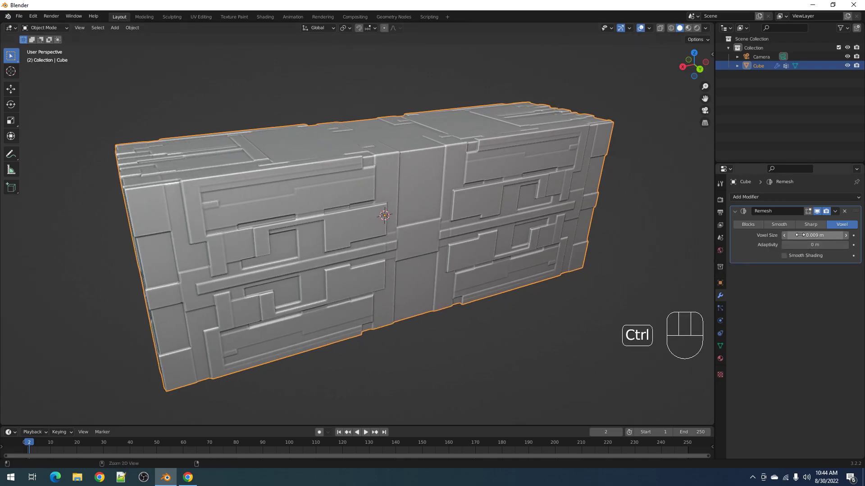
pyautogui.keyDown('ctrl'); pyautogui.scroll(-1, 800, 235); pyautogui.keyUp('ctrl')
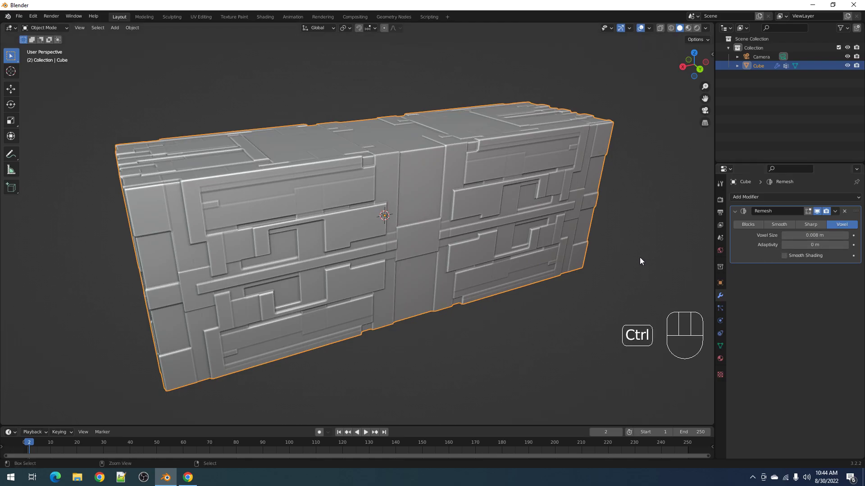
pyautogui.keyDown('ctrl'); pyautogui.scroll(-1, 802, 234); pyautogui.keyUp('ctrl')
# - Turn the Remesh modifier's viewport display off and on to compare the original and remeshed Cube
pyautogui.moveTo(639, 252); pyautogui.dragTo(563, 223, button='middle')
pyautogui.click(816, 211)
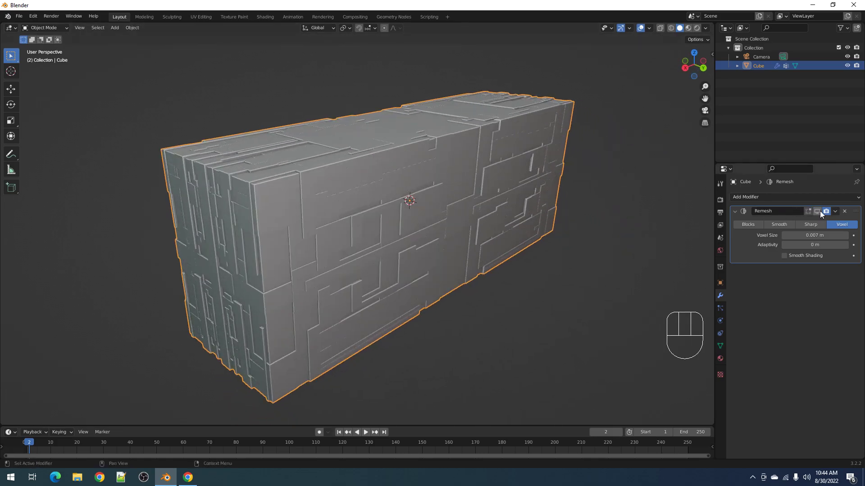
pyautogui.click(819, 211)
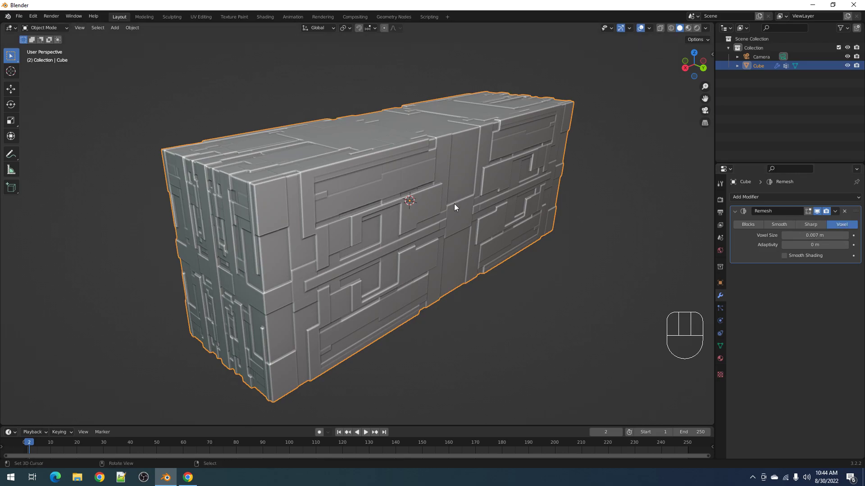
# - Enable Smooth Shading in the Remesh modifier and compare the panel surfaces with the option off and on
pyautogui.moveTo(454, 204); pyautogui.dragTo(443, 219, button='middle')
pyautogui.scroll(5, 442, 222)
pyautogui.scroll(2, 442, 223)
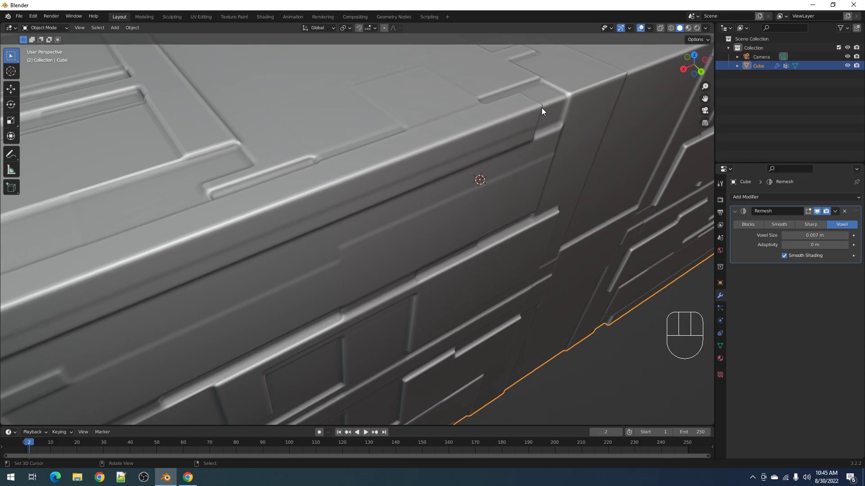
pyautogui.scroll(-5, 385, 157)
pyautogui.moveTo(319, 245); pyautogui.dragTo(404, 167, button='middle')
pyautogui.scroll(-5, 444, 248)
pyautogui.moveTo(514, 225); pyautogui.dragTo(486, 239, button='middle')
pyautogui.scroll(3, 485, 239)
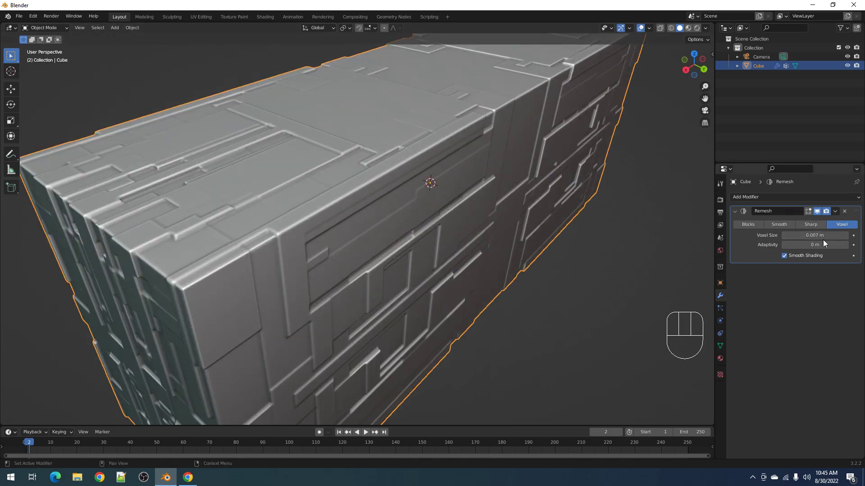
pyautogui.click(786, 254)
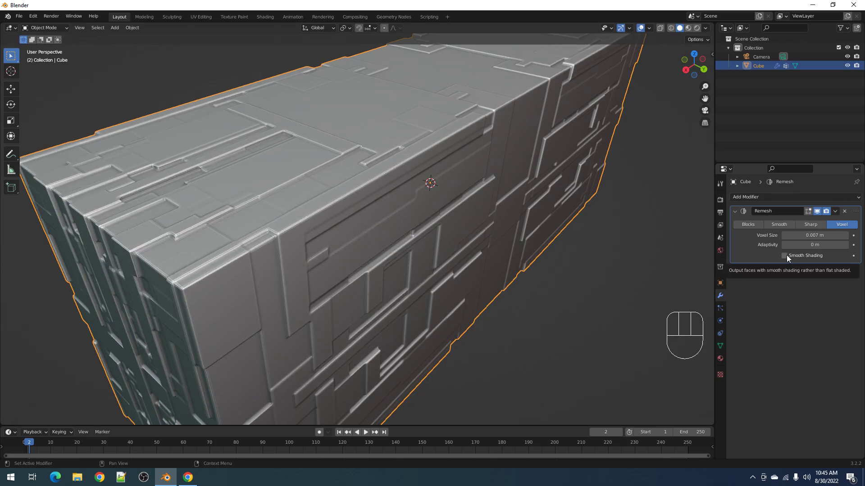
pyautogui.click(786, 255)
# - Duplicate the Cube in place and remove the Remesh modifier from the copy
pyautogui.scroll(-5, 372, 197)
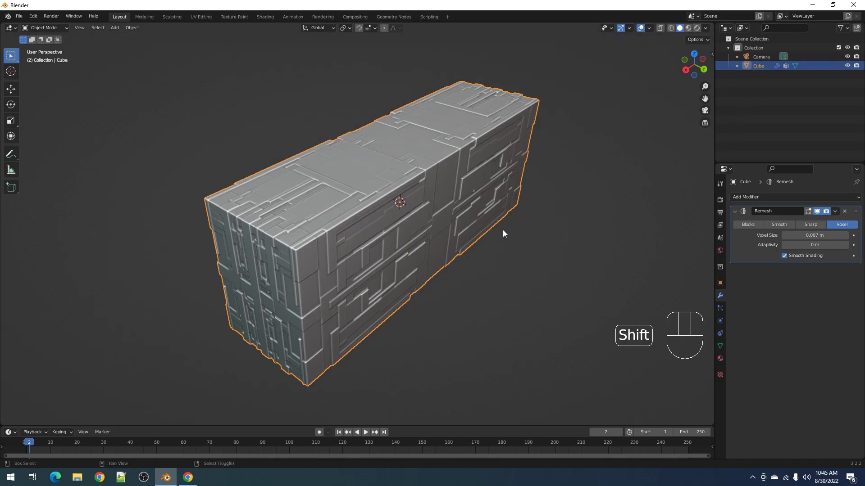
pyautogui.hotkey('shift', 'd')
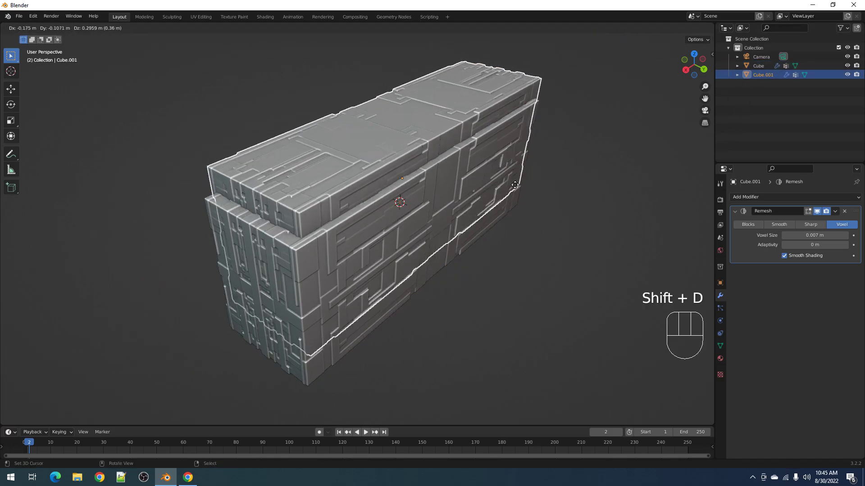
pyautogui.rightClick(570, 232)
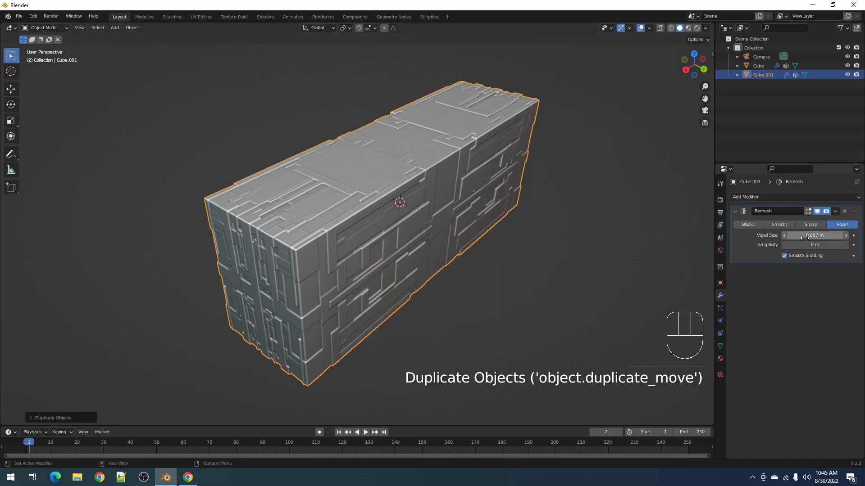
pyautogui.click(844, 211)
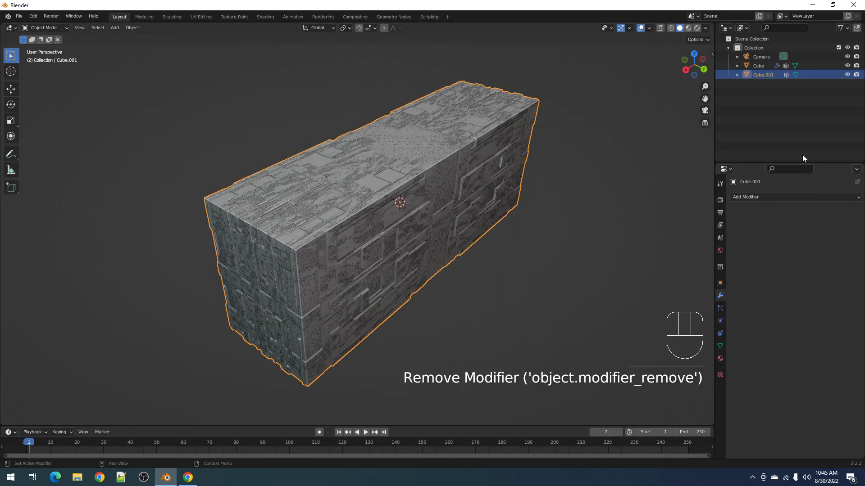
# - Hide the duplicate Cube.001 and add a Shrinkwrap modifier to the remeshed Cube
pyautogui.click(847, 74)
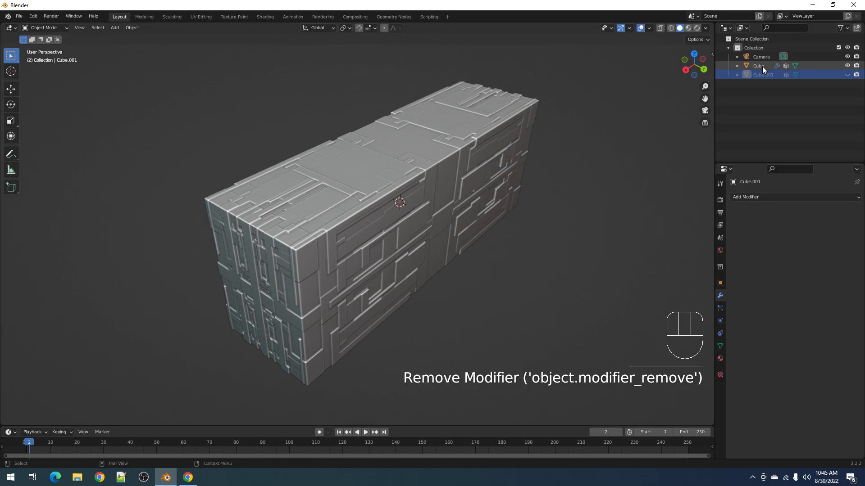
pyautogui.click(762, 66)
pyautogui.click(775, 197)
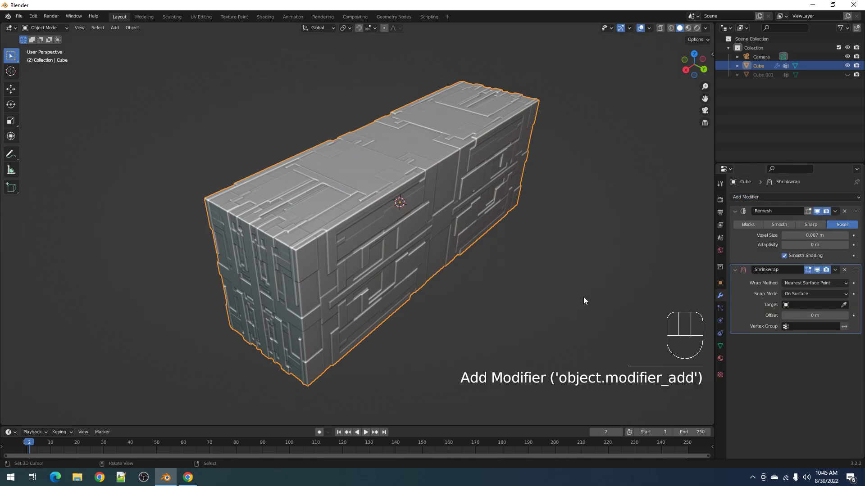
pyautogui.moveTo(583, 296); pyautogui.dragTo(597, 270, button='middle')
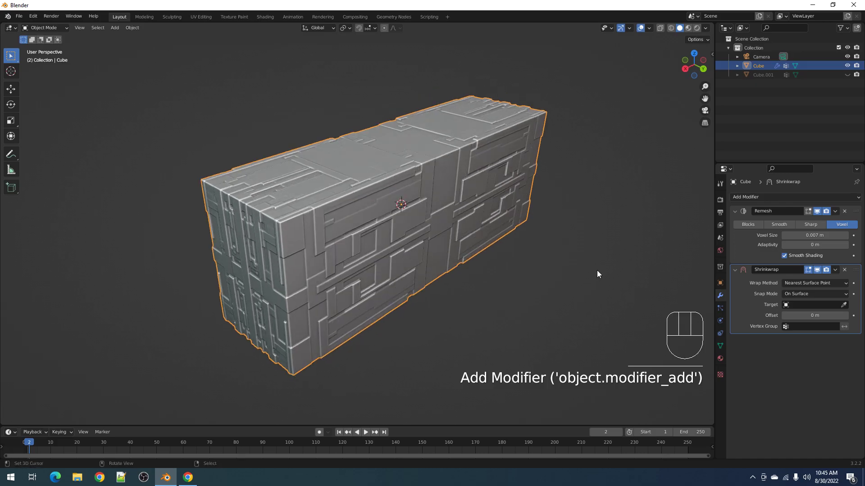
# - Show Cube.001 on its own to view the original geometry, restore the remeshed Cube, hide the duplicate and reselect Cube
pyautogui.click(768, 77)
pyautogui.click(848, 75)
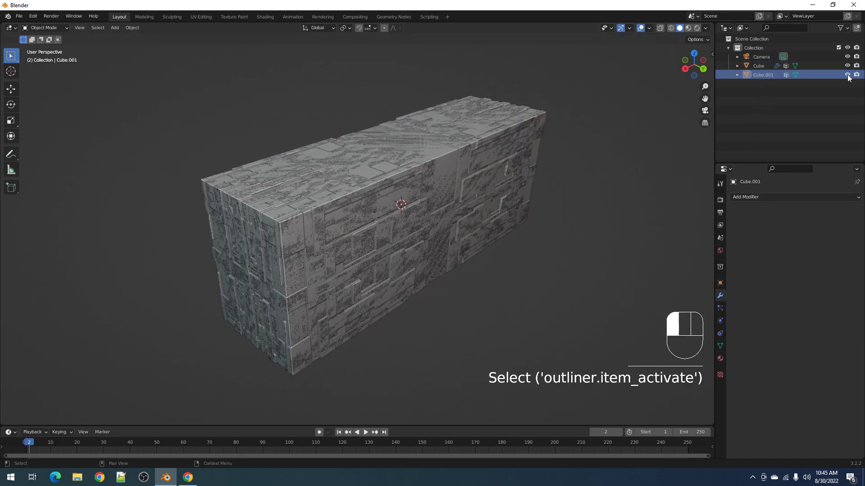
pyautogui.hotkey('shift', 'h')
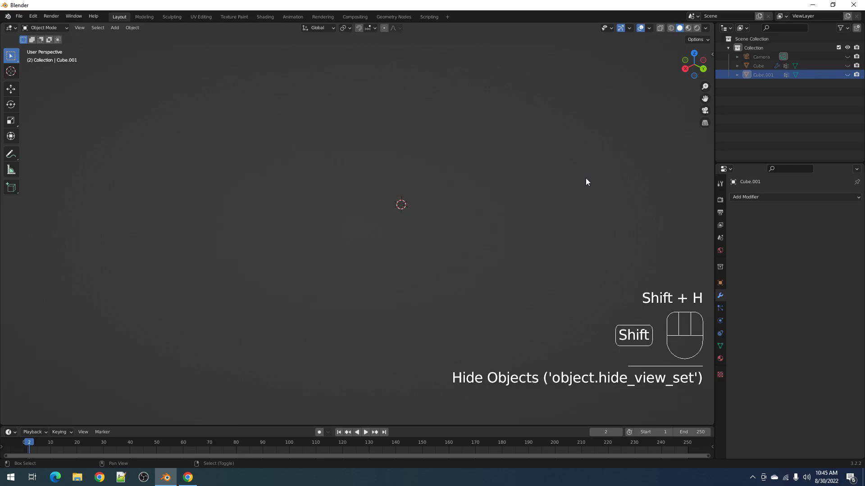
pyautogui.click(848, 75)
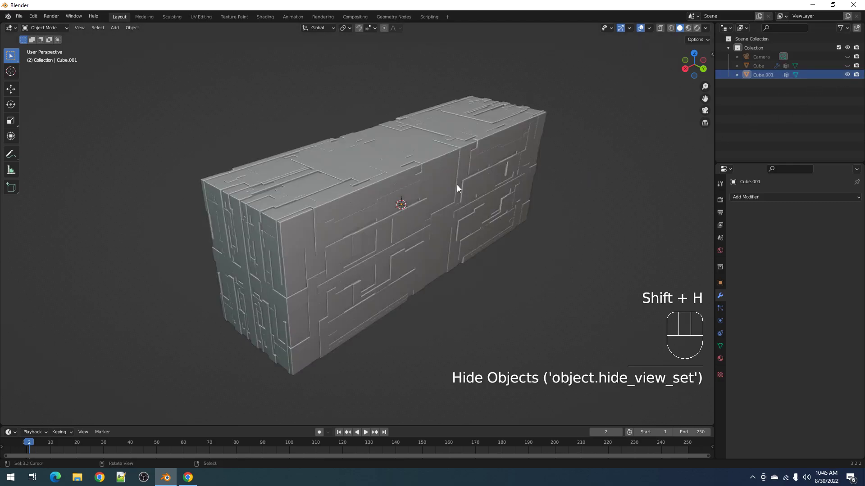
pyautogui.click(457, 186)
pyautogui.click(847, 66)
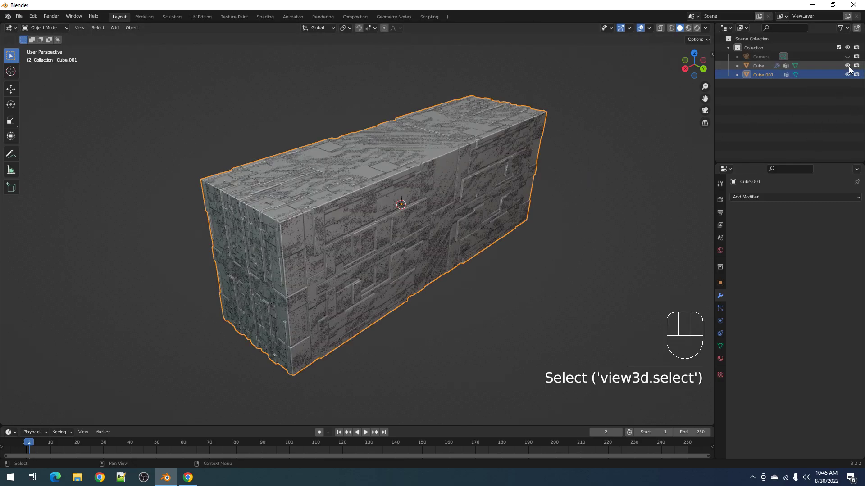
pyautogui.click(847, 75)
pyautogui.click(761, 66)
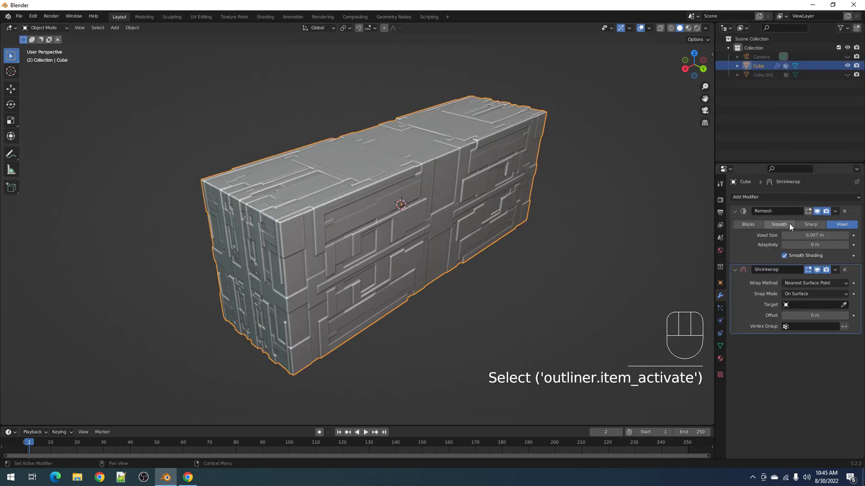
# - Target the Shrinkwrap modifier at Cube.001 and use the Project wrap method with Negative direction enabled alongside Positive
pyautogui.click(801, 305)
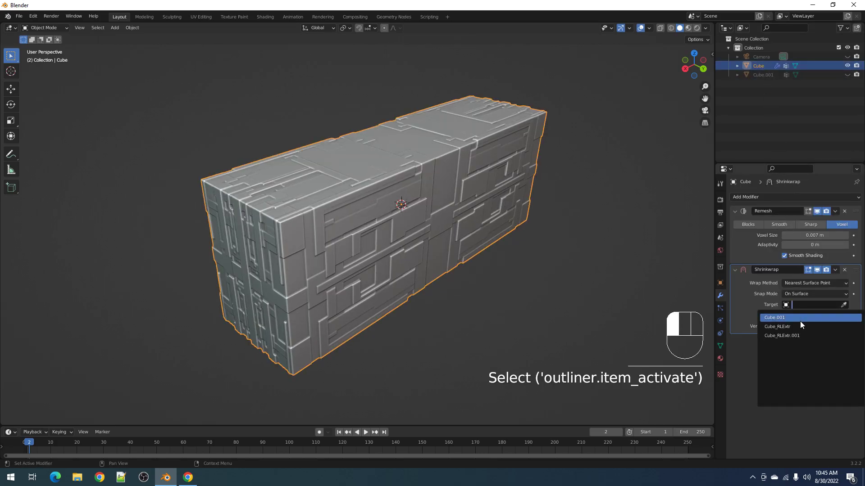
pyautogui.press('Return')
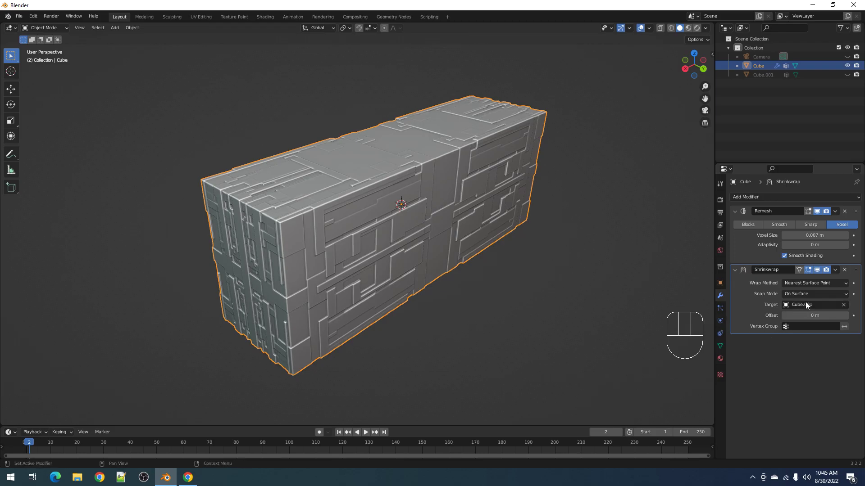
pyautogui.click(811, 284)
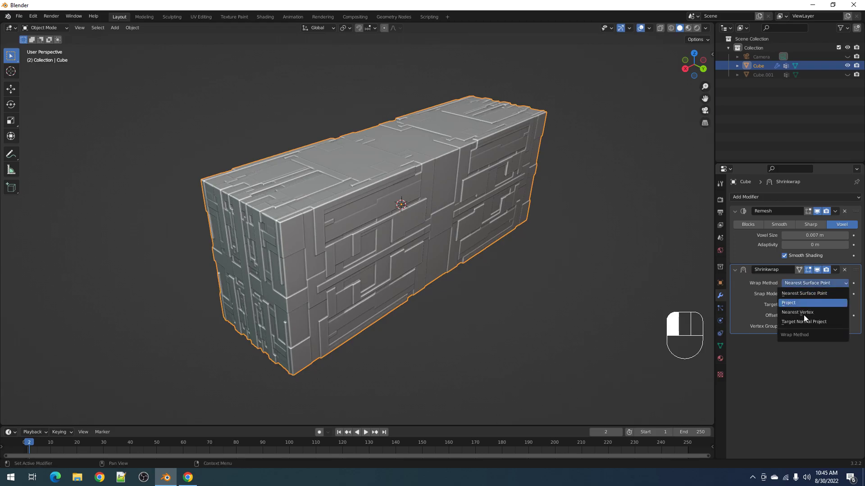
pyautogui.click(808, 303)
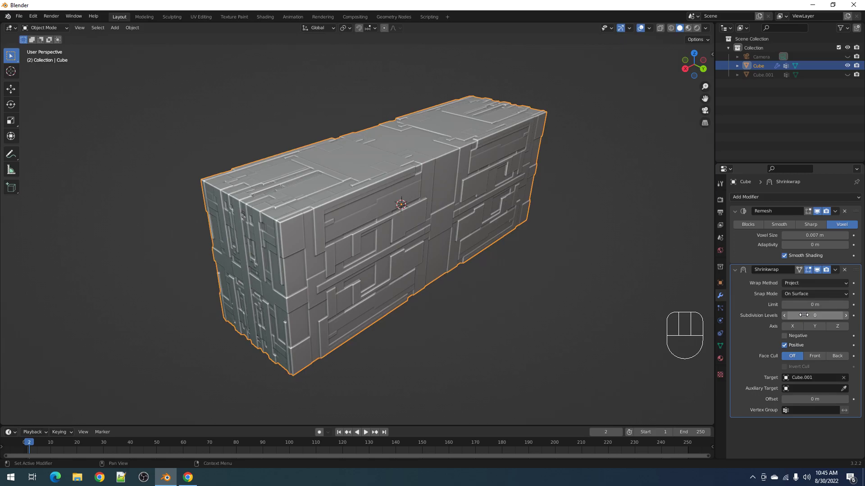
pyautogui.click(784, 336)
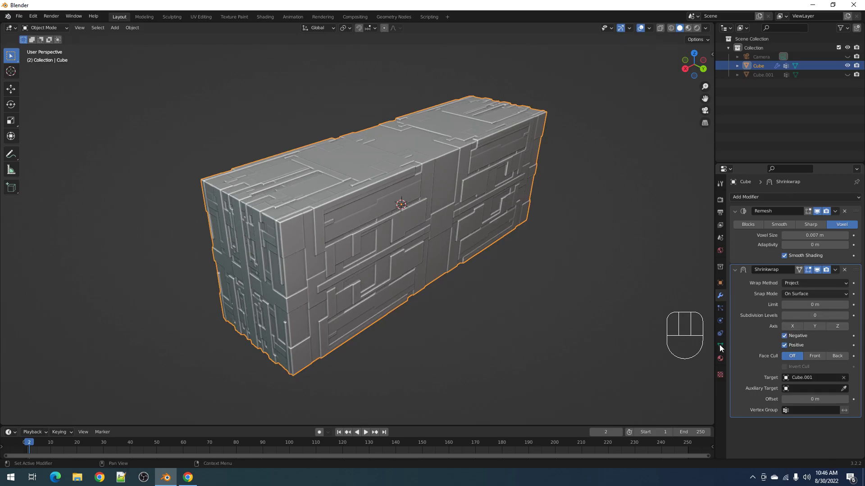
# - Compare the panel edges on the Cube's side and end with the Shrinkwrap modifier's viewport display off and on
pyautogui.scroll(3, 594, 277)
pyautogui.moveTo(588, 252); pyautogui.dragTo(577, 246, button='middle')
pyautogui.scroll(-1, 514, 236)
pyautogui.keyDown('shift'); pyautogui.moveTo(509, 233); pyautogui.dragTo(497, 267, button='middle'); pyautogui.keyUp('shift')
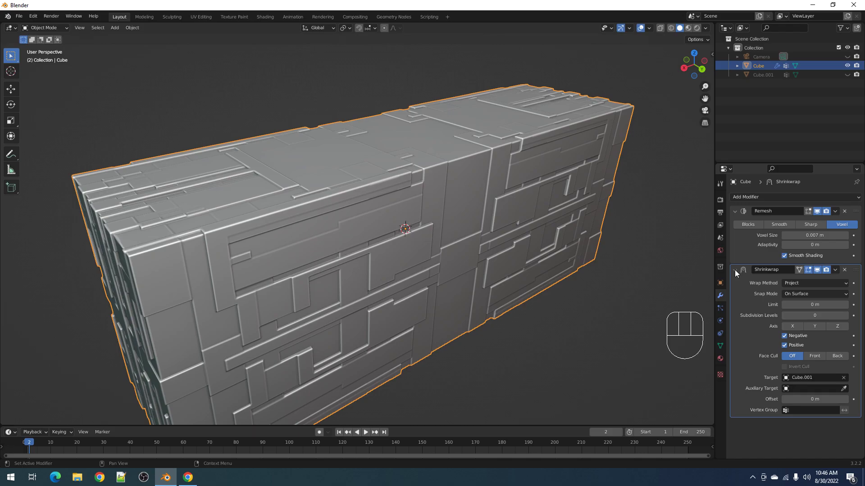
pyautogui.moveTo(649, 280); pyautogui.dragTo(608, 275, button='middle')
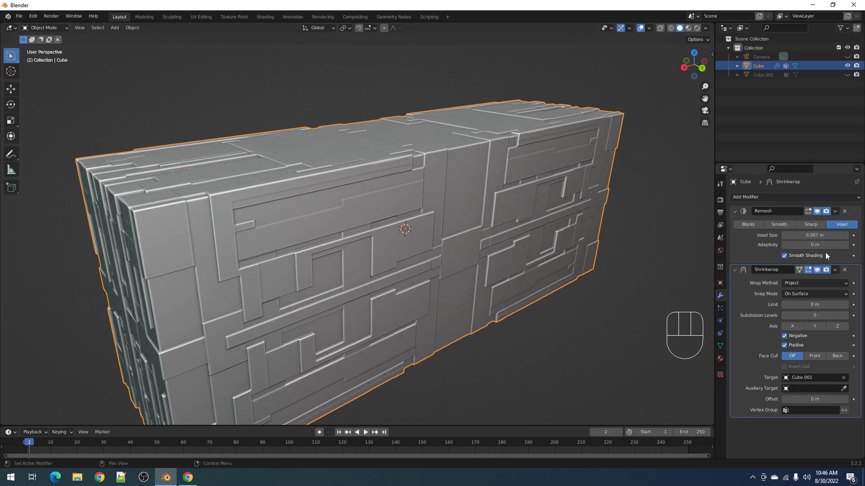
pyautogui.click(816, 269)
pyautogui.moveTo(437, 312); pyautogui.dragTo(514, 294, button='middle')
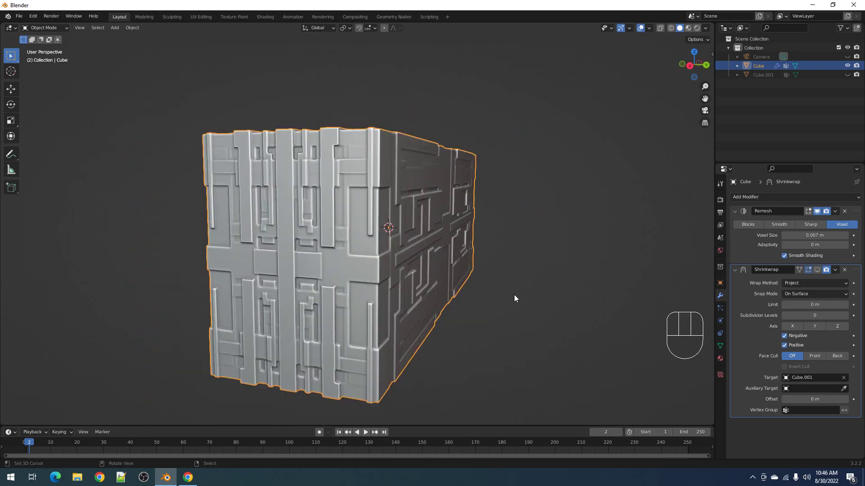
pyautogui.click(817, 270)
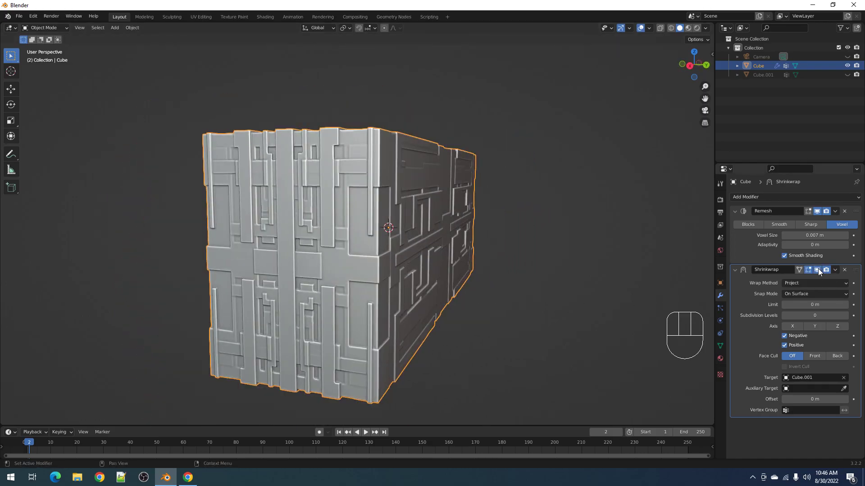
pyautogui.click(818, 269)
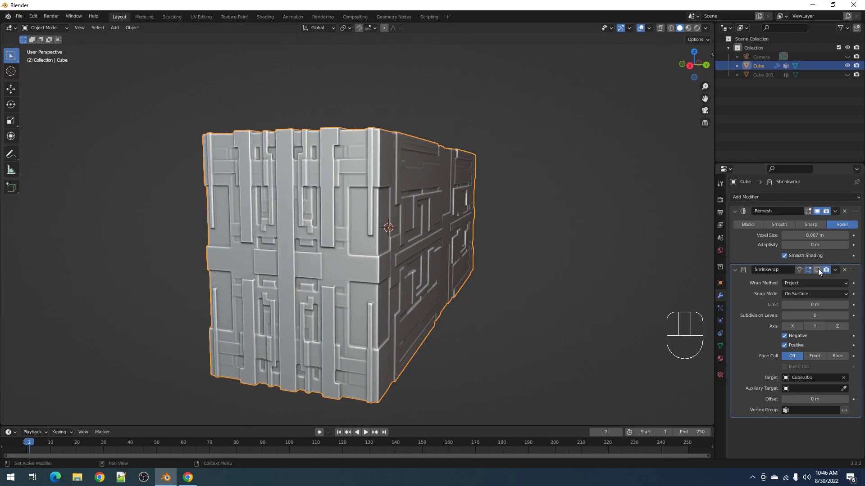
pyautogui.click(818, 270)
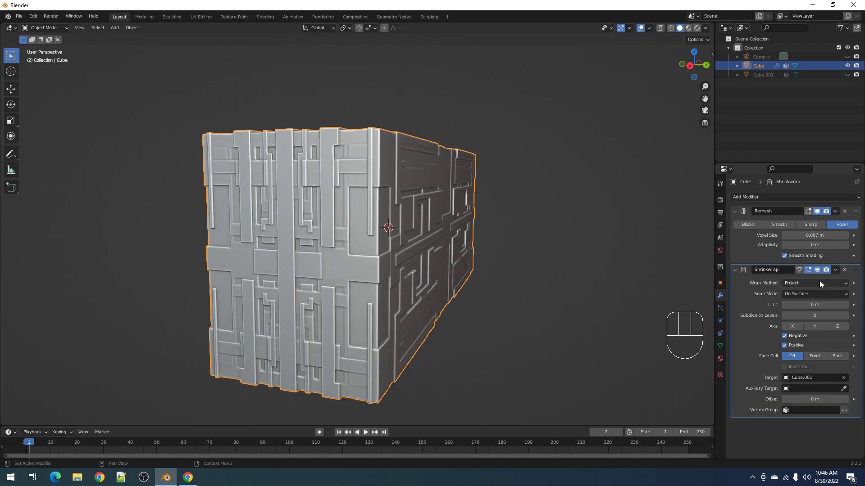
# - Lower the Remesh voxel size in small increments to 0.005 m
pyautogui.moveTo(526, 232); pyautogui.dragTo(509, 277, button='middle')
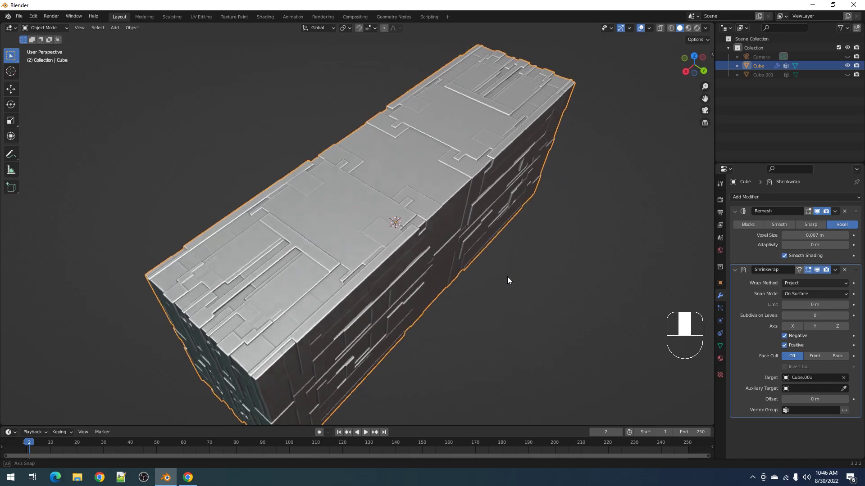
pyautogui.scroll(3, 504, 275)
pyautogui.scroll(2, 412, 236)
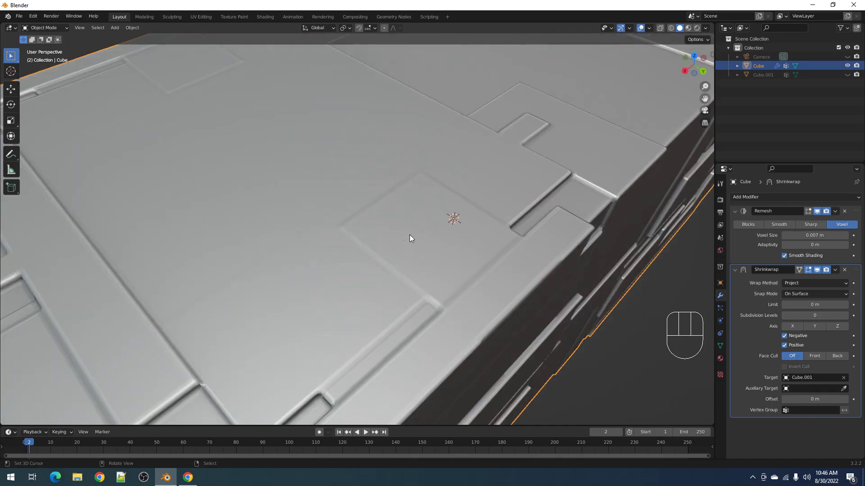
pyautogui.scroll(-2, 410, 235)
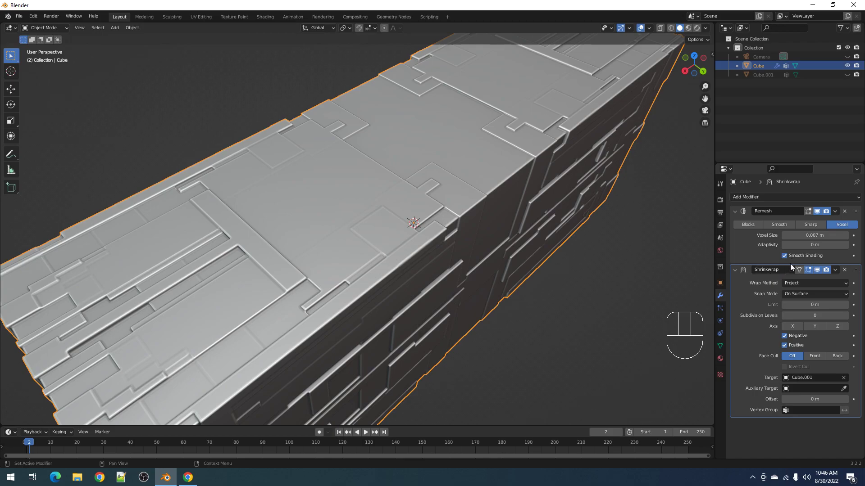
pyautogui.scroll(-5, 574, 226)
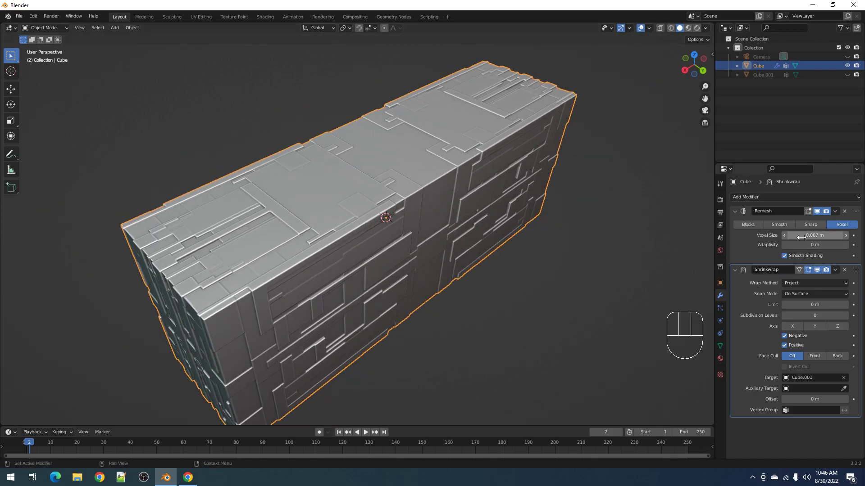
pyautogui.scroll(2, 591, 245)
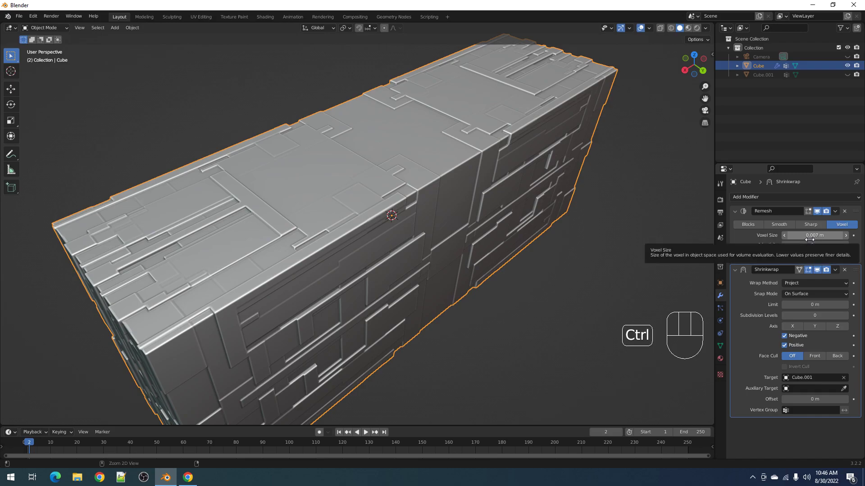
pyautogui.keyDown('ctrl'); pyautogui.scroll(-1, 816, 236); pyautogui.keyUp('ctrl')
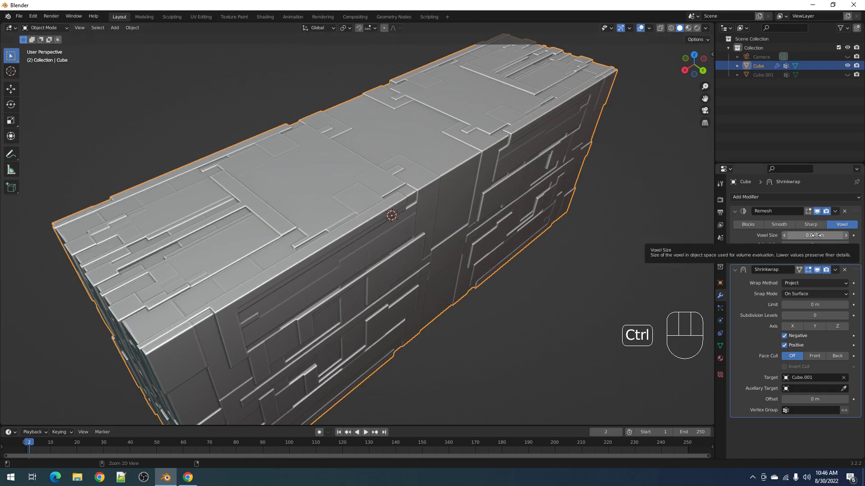
pyautogui.moveTo(540, 266); pyautogui.dragTo(539, 248, button='middle')
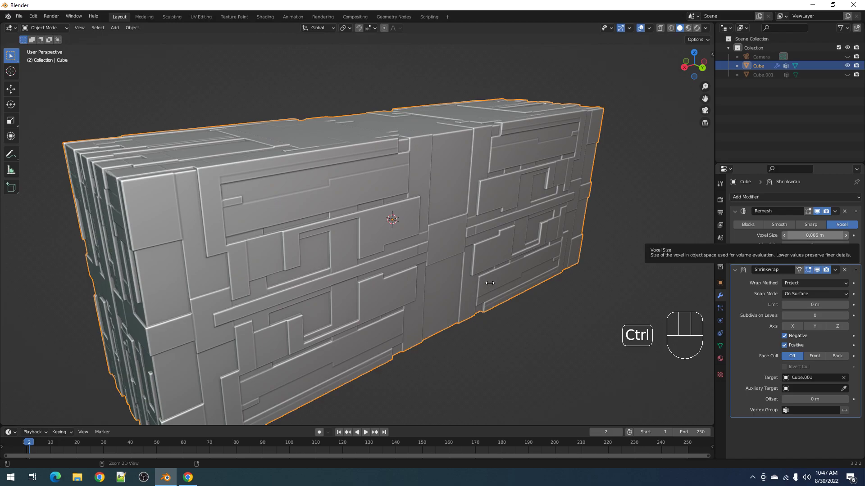
pyautogui.scroll(-1, 490, 280)
pyautogui.moveTo(490, 280); pyautogui.dragTo(444, 304, button='middle')
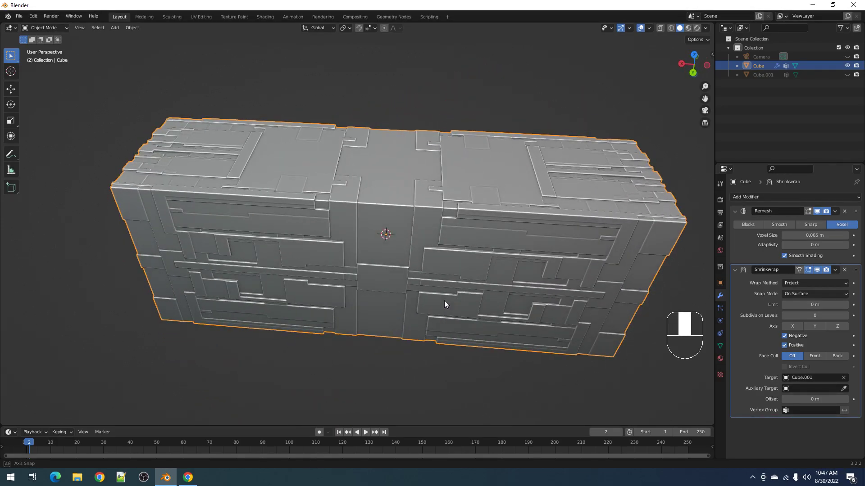
# - Examine the finer remeshed panels from several sides, toggling the Shrinkwrap viewport display to compare edge sharpness
pyautogui.scroll(2, 469, 274)
pyautogui.keyDown('shift'); pyautogui.moveTo(550, 282); pyautogui.dragTo(488, 294, button='middle'); pyautogui.keyUp('shift')
pyautogui.scroll(-2, 514, 268)
pyautogui.scroll(3, 372, 302)
pyautogui.moveTo(342, 299); pyautogui.dragTo(423, 296, button='middle')
pyautogui.scroll(-2, 383, 291)
pyautogui.keyDown('shift'); pyautogui.moveTo(315, 293); pyautogui.dragTo(428, 283, button='middle'); pyautogui.keyUp('shift')
pyautogui.scroll(3, 398, 269)
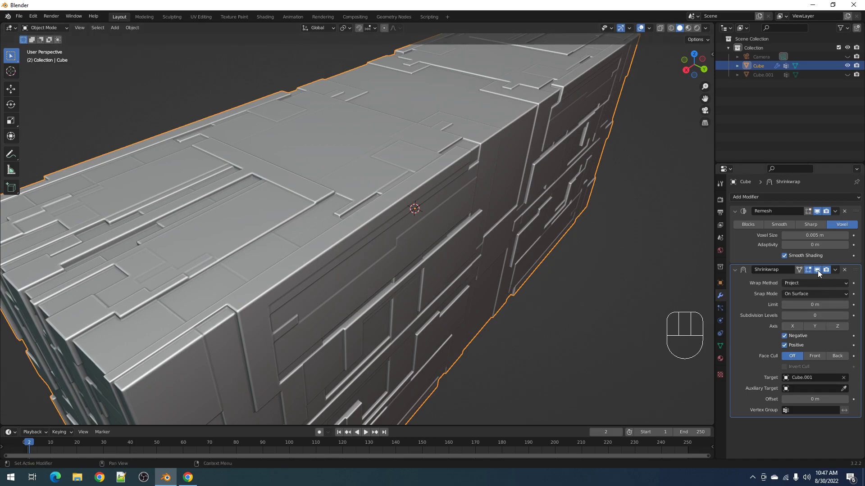
pyautogui.moveTo(530, 283); pyautogui.dragTo(558, 253, button='middle')
pyautogui.scroll(-5, 518, 236)
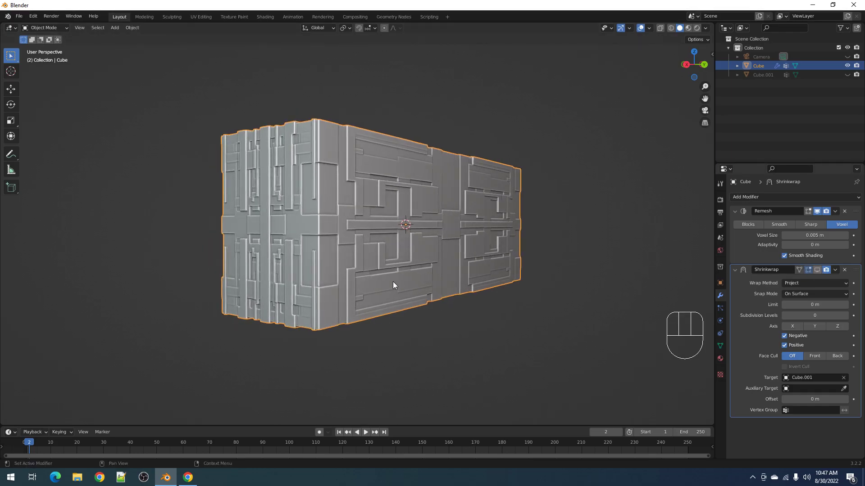
pyautogui.moveTo(393, 285); pyautogui.dragTo(535, 296, button='middle')
# - Hide the viewport overlays and collapse the Shrinkwrap modifier's settings
pyautogui.hotkey('shift', 'alt', 'z')
pyautogui.scroll(4, 523, 285)
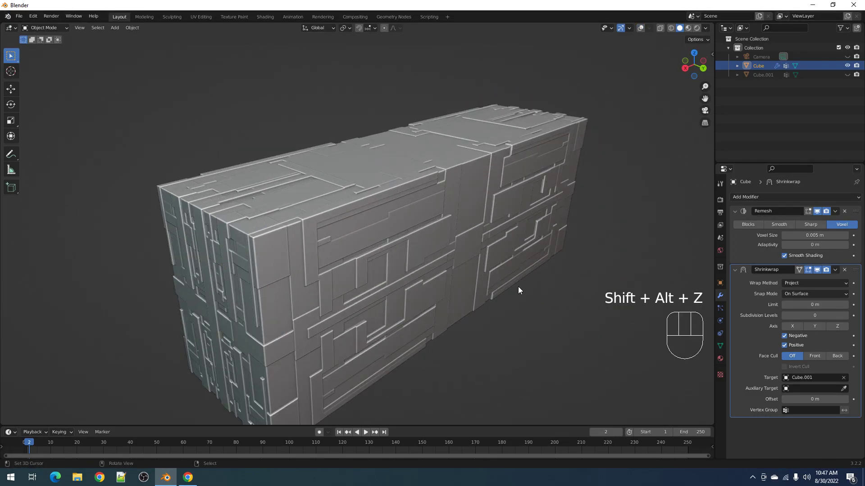
pyautogui.click(734, 271)
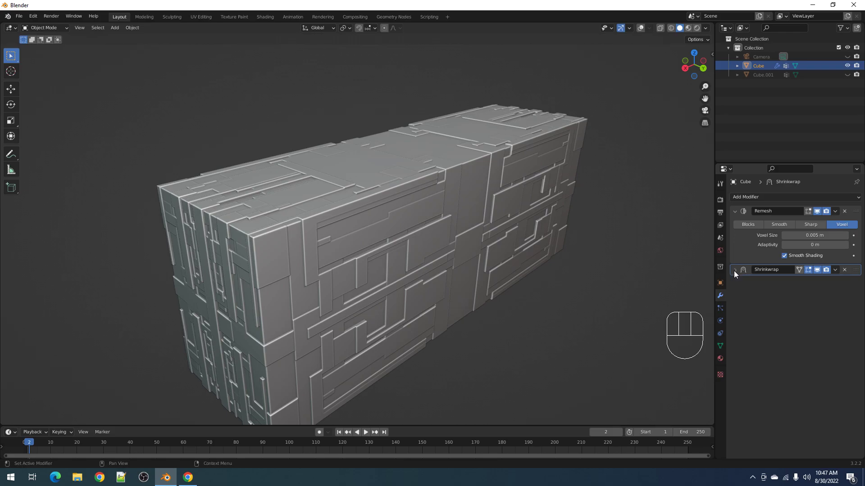
# - Examine the sharpened panel edges up close on the Cube's top, side and end
pyautogui.scroll(3, 409, 272)
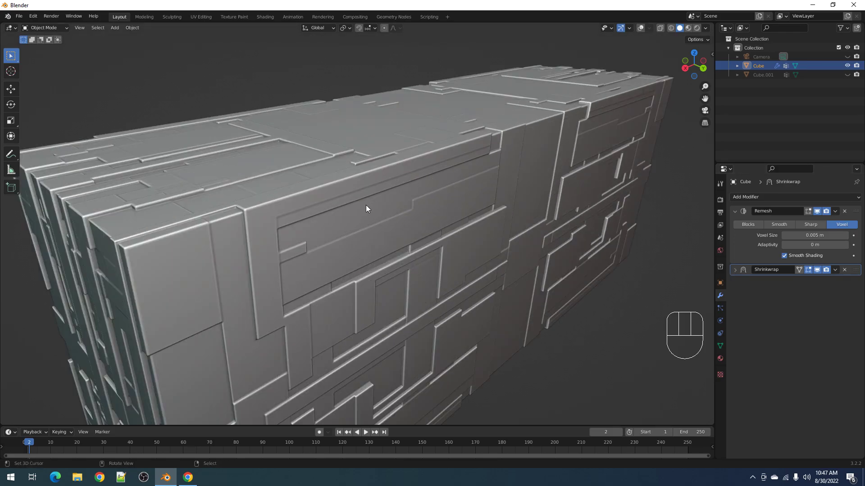
pyautogui.scroll(2, 491, 237)
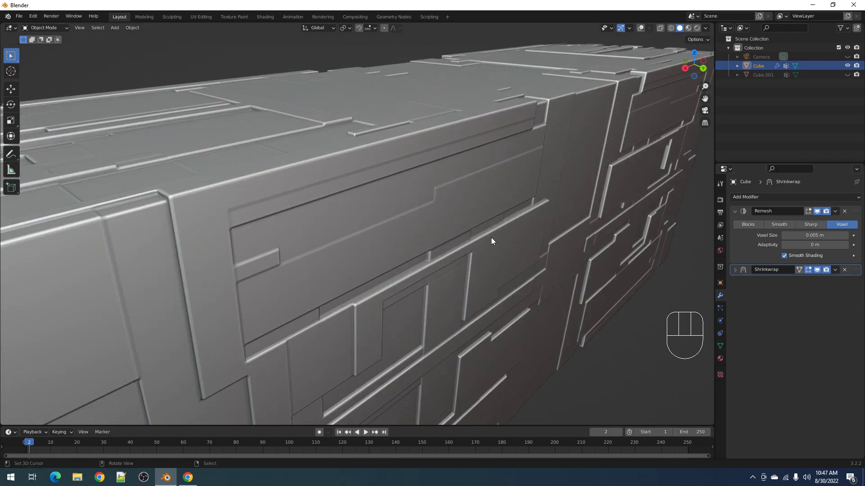
pyautogui.scroll(-5, 462, 211)
pyautogui.moveTo(497, 229); pyautogui.dragTo(505, 206, button='middle')
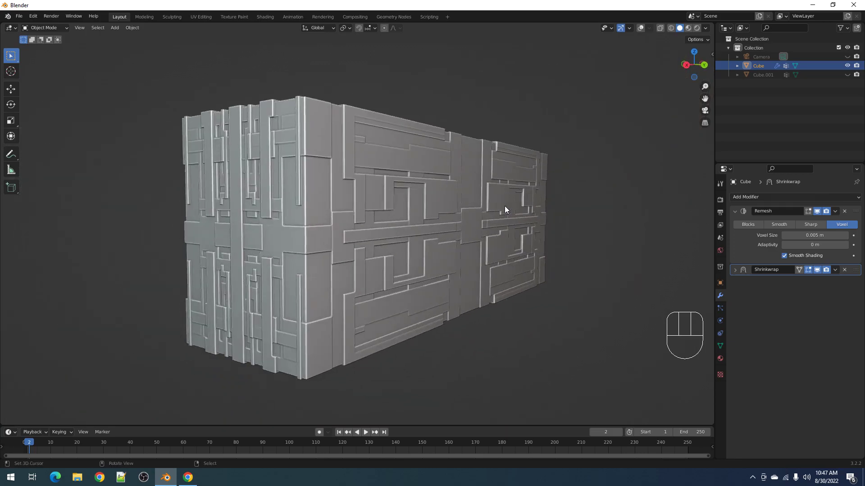
pyautogui.scroll(8, 504, 207)
pyautogui.moveTo(575, 206); pyautogui.dragTo(445, 221, button='middle')
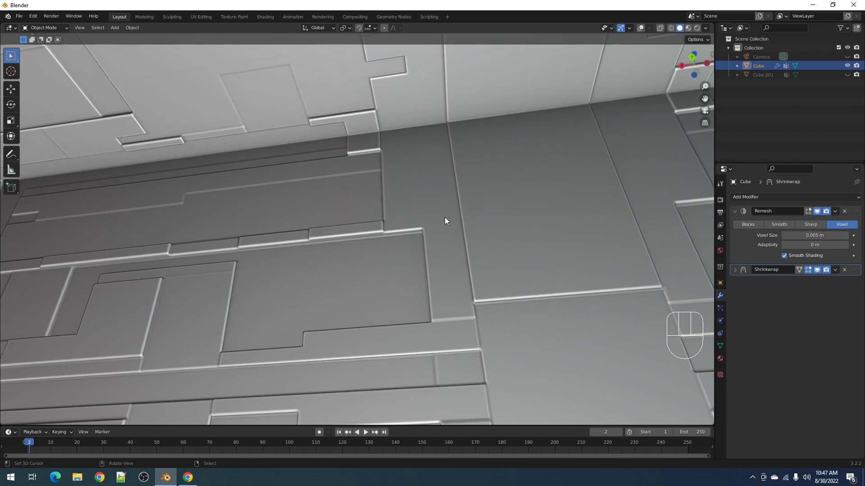
# - Show the Cube's wireframe with the viewport overlays visible and clear the selection
pyautogui.hotkey('shift', 'ctrl', 'x')
pyautogui.click(408, 277)
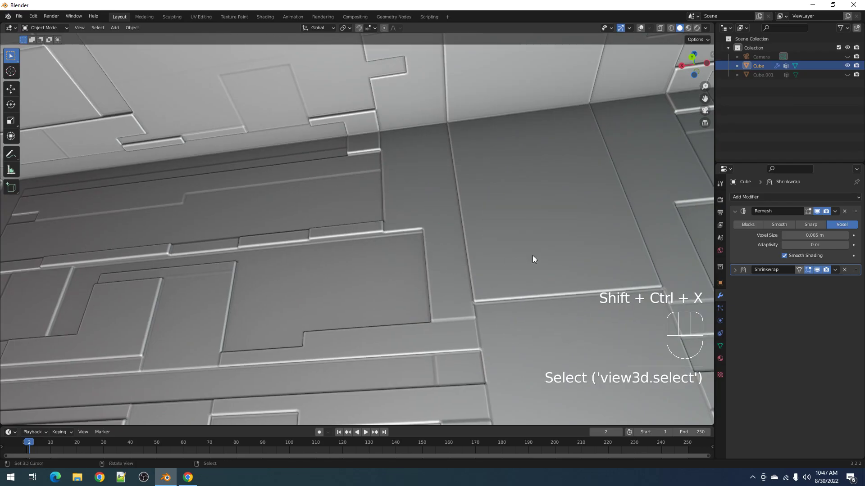
pyautogui.hotkey('shift', 'alt', 'z')
pyautogui.keyDown('shift'); pyautogui.moveTo(533, 256); pyautogui.dragTo(504, 216, button='middle'); pyautogui.keyUp('shift')
pyautogui.hotkey('alt', 'a')
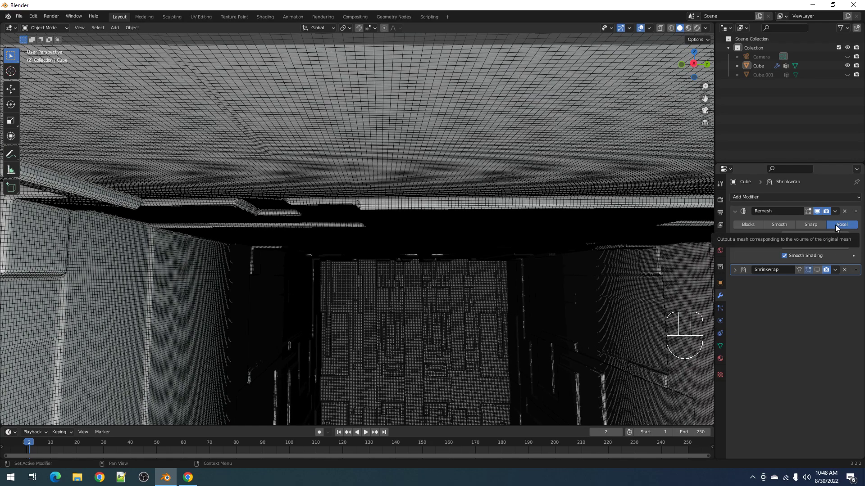
# - Try the Remesh modifier's Blocks and Smooth modes on the Cube and return it to Voxel
pyautogui.scroll(-8, 446, 238)
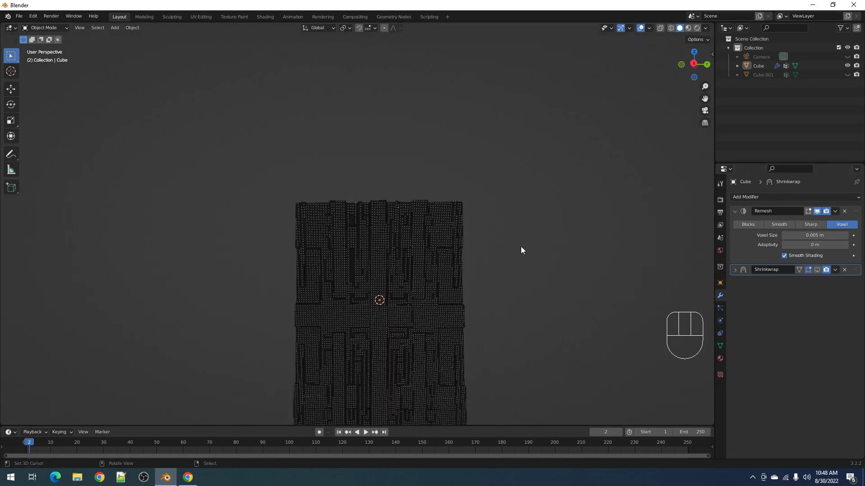
pyautogui.scroll(6, 536, 251)
pyautogui.click(749, 224)
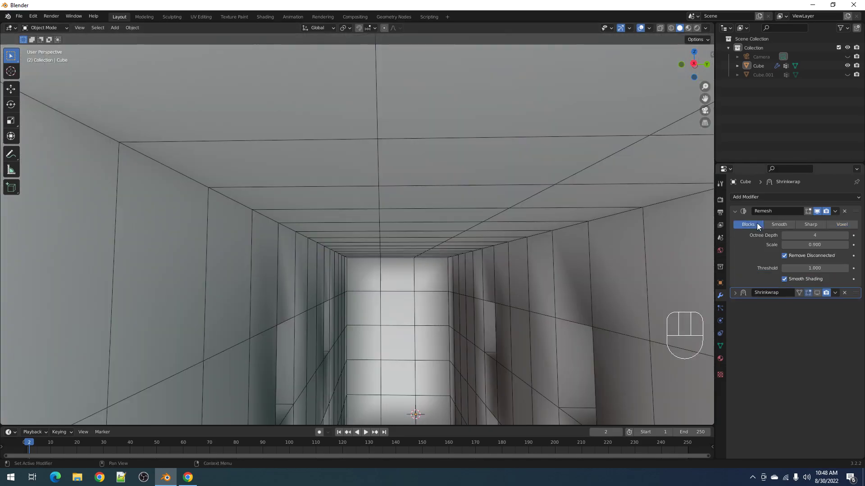
pyautogui.scroll(-1, 536, 193)
pyautogui.scroll(-6, 536, 192)
pyautogui.moveTo(527, 195); pyautogui.dragTo(486, 198, button='middle')
pyautogui.click(770, 225)
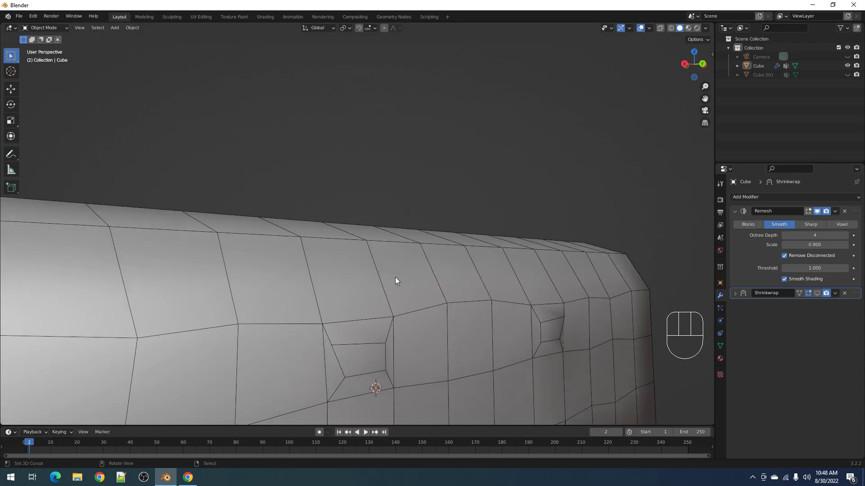
pyautogui.moveTo(396, 282); pyautogui.dragTo(443, 268, button='middle')
pyautogui.scroll(-4, 444, 267)
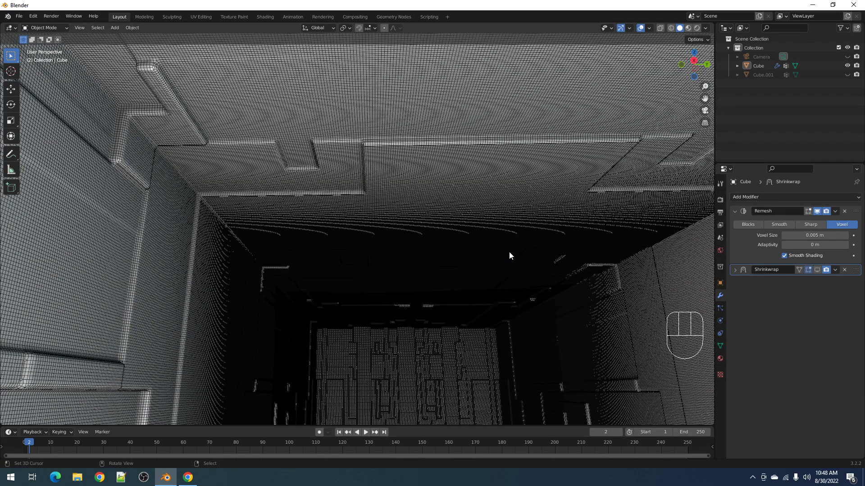
# - Turn off the wireframe display on the remeshed Cube
pyautogui.scroll(-5, 509, 252)
pyautogui.moveTo(511, 247); pyautogui.dragTo(445, 269, button='middle')
pyautogui.scroll(3, 445, 269)
pyautogui.rightClick(446, 269)
pyautogui.hotkey('shift', 'ctrl', 'x')
pyautogui.click(414, 320)
# - Examine the Cube's remeshed panel surfaces and rounded edges without the wireframe, up close and as a whole
pyautogui.moveTo(415, 320); pyautogui.dragTo(477, 284, button='middle')
pyautogui.scroll(2, 504, 269)
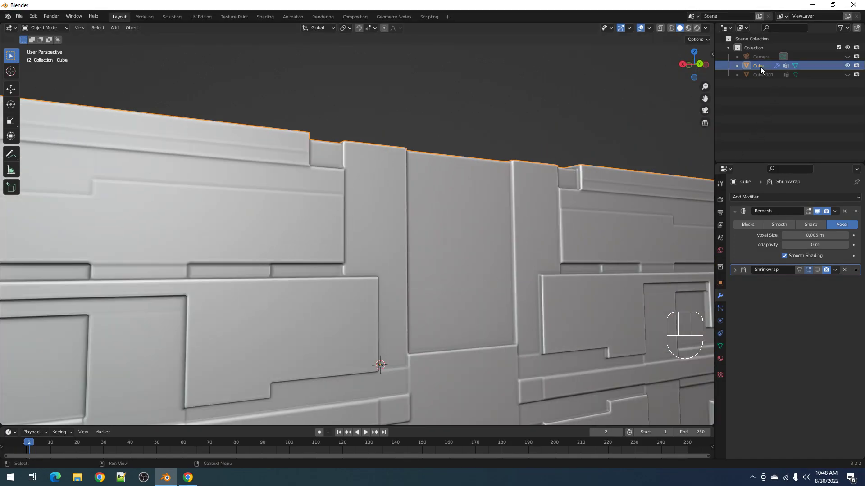
pyautogui.scroll(5, 406, 257)
pyautogui.moveTo(459, 272); pyautogui.dragTo(474, 138, button='middle')
pyautogui.scroll(1, 465, 268)
pyautogui.scroll(-1, 463, 271)
pyautogui.scroll(1, 462, 270)
pyautogui.keyDown('shift'); pyautogui.moveTo(464, 317); pyautogui.dragTo(374, 211, button='middle'); pyautogui.keyUp('shift')
pyautogui.scroll(-3, 440, 182)
pyautogui.scroll(-2, 384, 216)
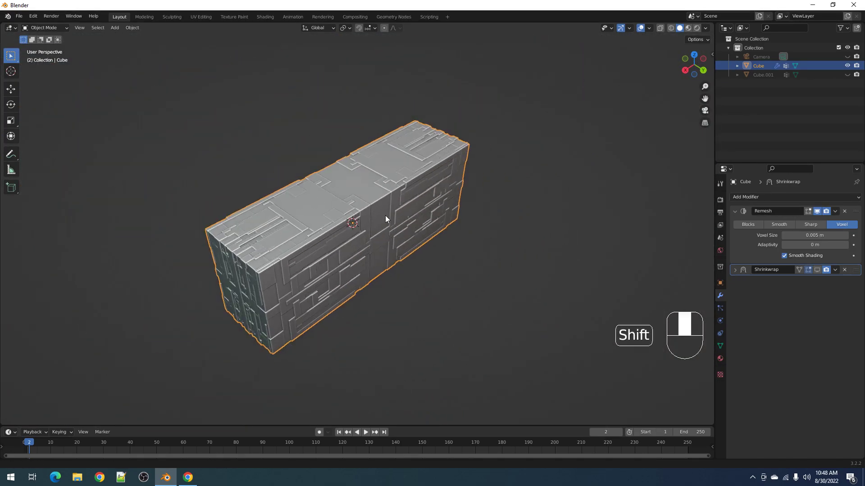
# - Select the Cube and expand its Shrinkwrap modifier's settings
pyautogui.scroll(3, 384, 216)
pyautogui.click(409, 212)
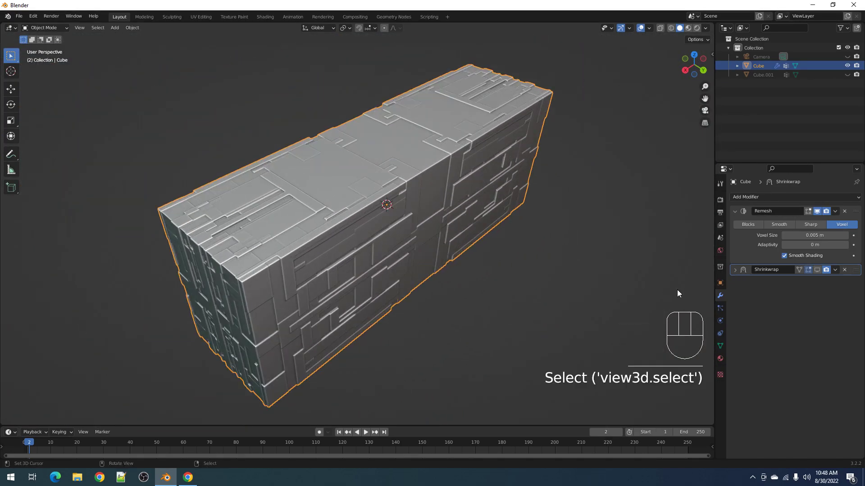
pyautogui.click(735, 270)
# - Compare the Cube with the viewport overlays off and on, and turn on its wireframe display
pyautogui.moveTo(489, 279); pyautogui.dragTo(437, 257, button='middle')
pyautogui.hotkey('shift', 'alt', 'z')
pyautogui.hotkey('shift', 'alt', 'z')
pyautogui.hotkey('shift', 'ctrl', 'x')
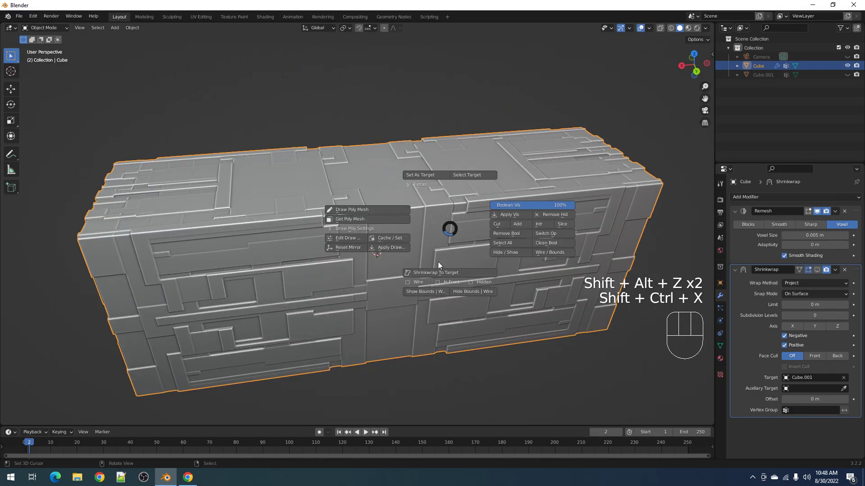
pyautogui.click(423, 278)
# - Examine the density of the remeshed wireframe along the Cube's edges, top and long side
pyautogui.scroll(5, 422, 280)
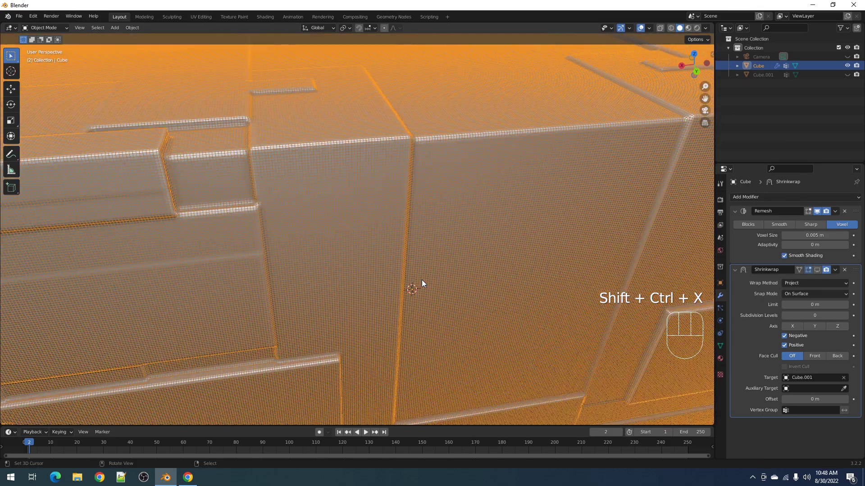
pyautogui.scroll(-2, 421, 280)
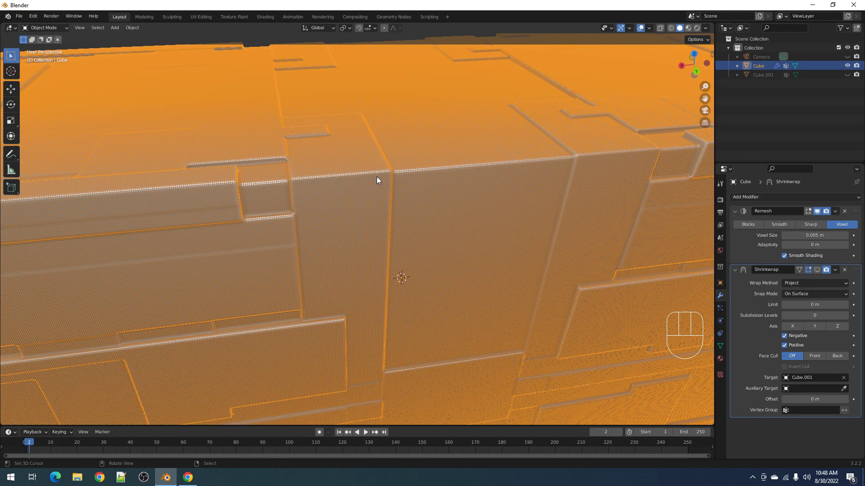
pyautogui.scroll(-5, 377, 178)
pyautogui.moveTo(394, 207); pyautogui.dragTo(418, 220, button='middle')
pyautogui.scroll(6, 412, 250)
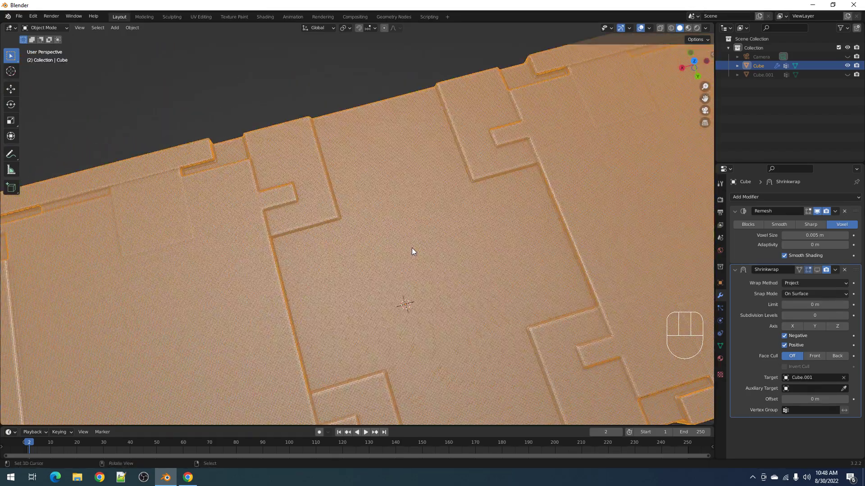
pyautogui.scroll(2, 412, 251)
pyautogui.scroll(-8, 324, 208)
pyautogui.moveTo(325, 210); pyautogui.dragTo(468, 200, button='middle')
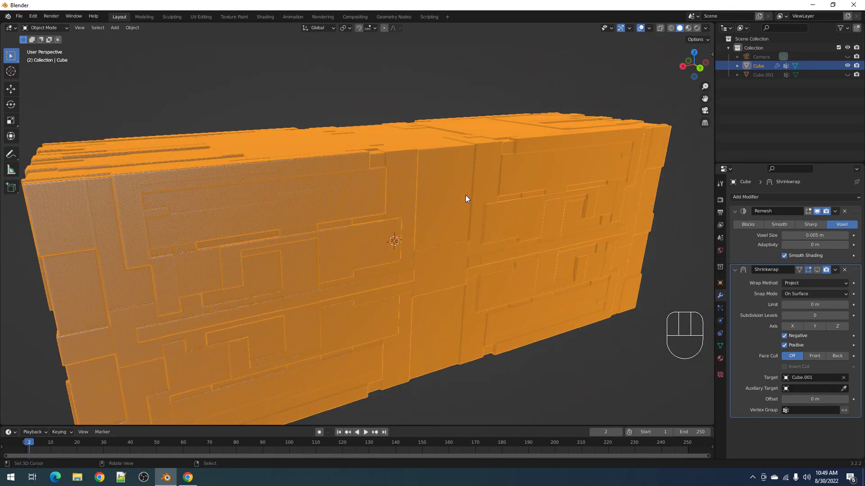
pyautogui.scroll(-2, 466, 196)
pyautogui.keyDown('shift'); pyautogui.moveTo(455, 230); pyautogui.dragTo(461, 199, button='middle'); pyautogui.keyUp('shift')
pyautogui.scroll(2, 461, 199)
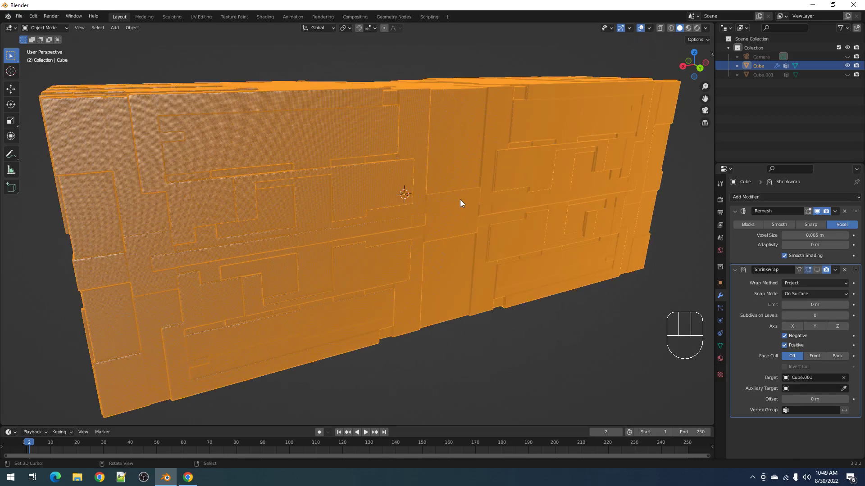
# - Clear the selection, reselect the Cube and hide its wireframe
pyautogui.hotkey('alt', 'a')
pyautogui.click(433, 185)
pyautogui.moveTo(433, 186); pyautogui.dragTo(463, 211, button='middle')
pyautogui.hotkey('shift', 'ctrl', 'x')
pyautogui.click(417, 229)
# - Show the Cube's wireframe again and examine the dense quad grid up close and from a distance
pyautogui.moveTo(478, 181); pyautogui.dragTo(454, 190, button='middle')
pyautogui.click(454, 190)
pyautogui.hotkey('shift', 'ctrl', 'x')
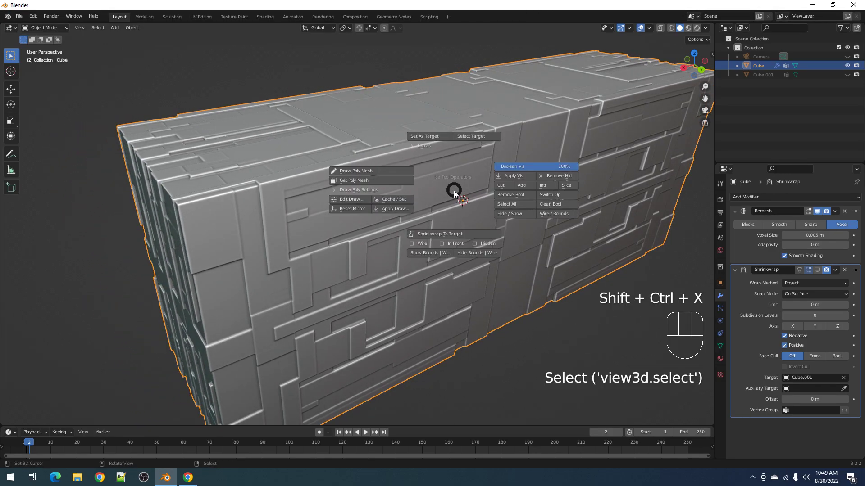
pyautogui.click(427, 242)
pyautogui.moveTo(427, 242); pyautogui.dragTo(479, 192, button='middle')
pyautogui.scroll(4, 479, 193)
pyautogui.moveTo(392, 209); pyautogui.dragTo(432, 213, button='middle')
pyautogui.scroll(5, 431, 208)
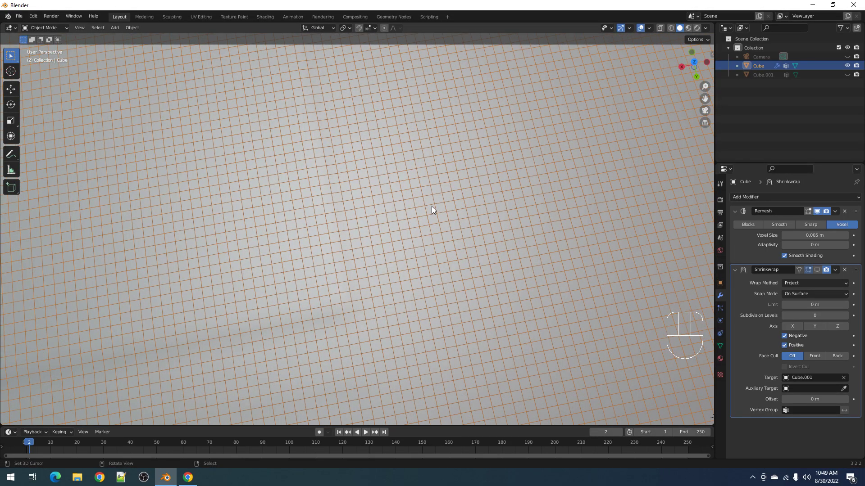
pyautogui.scroll(-5, 431, 206)
pyautogui.moveTo(431, 242); pyautogui.dragTo(446, 204, button='middle')
pyautogui.scroll(5, 436, 213)
pyautogui.scroll(-10, 308, 232)
pyautogui.scroll(4, 305, 229)
pyautogui.scroll(4, 304, 229)
pyautogui.scroll(-12, 334, 224)
pyautogui.scroll(3, 446, 208)
pyautogui.scroll(-4, 477, 177)
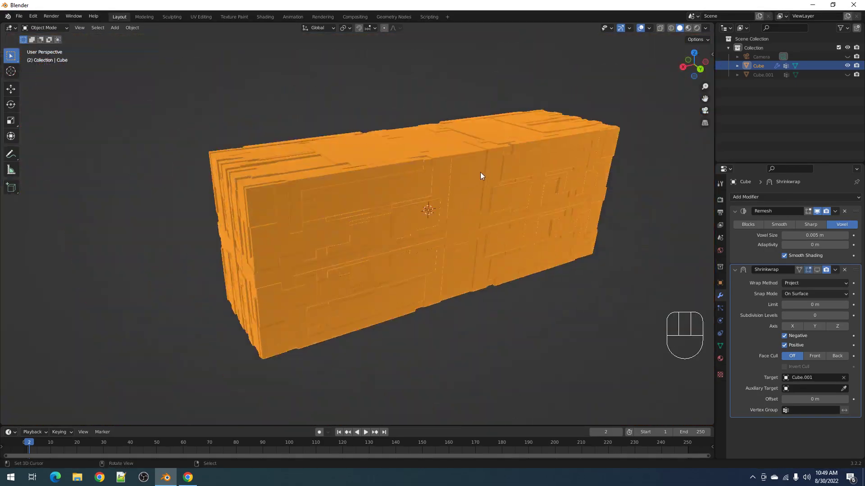
# - Hide the Cube's wireframe and switch to the top orthographic view
pyautogui.scroll(4, 442, 197)
pyautogui.hotkey('ctrl', 'shift', 'x')
pyautogui.click(415, 247)
pyautogui.moveTo(420, 237)
pyautogui.keyDown('alt'); pyautogui.mouseDown(button='middle')
pyautogui.moveTo(486, 288)
pyautogui.moveTo(418, 231)
pyautogui.mouseUp(button='middle'); pyautogui.keyUp('alt')
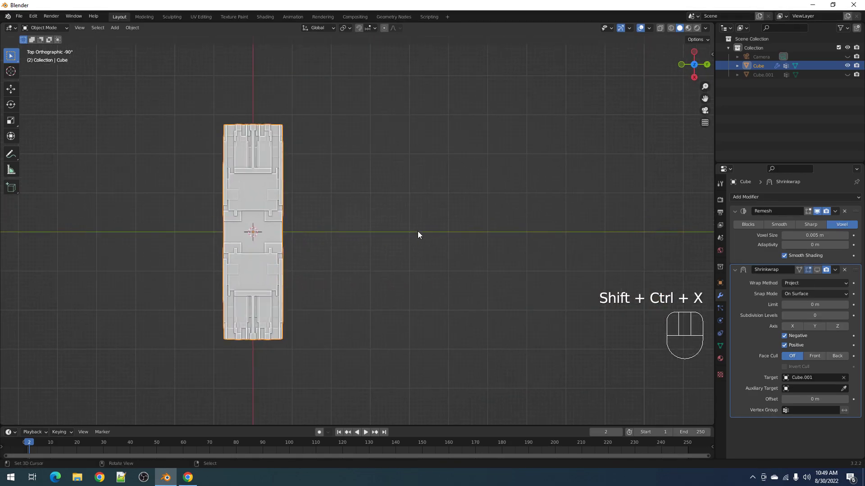
# - Add a new mesh cube beside the panelled block
pyautogui.hotkey('shift', 'a')
pyautogui.moveTo(419, 231)
pyautogui.click(457, 243)
pyautogui.moveTo(491, 254); pyautogui.dragTo(426, 255, button='middle')
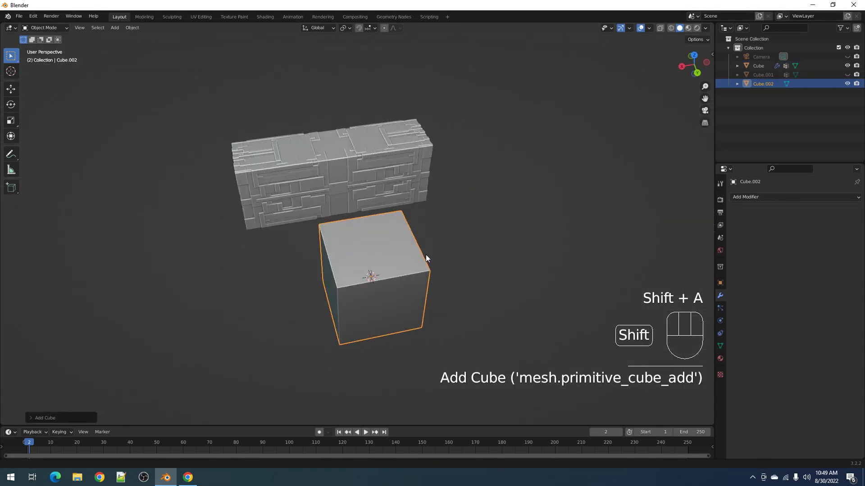
pyautogui.scroll(2, 426, 255)
# - Apply Random Flow's Auto Mirror to the new cube across the X, Y and Z axes
pyautogui.hotkey('ctrl', 'shift', 'x')
pyautogui.hotkey('shift', 'q')
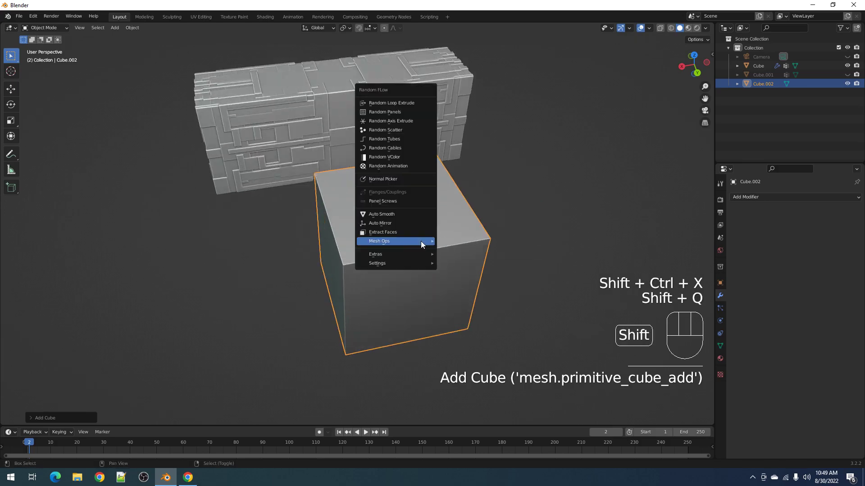
pyautogui.click(392, 222)
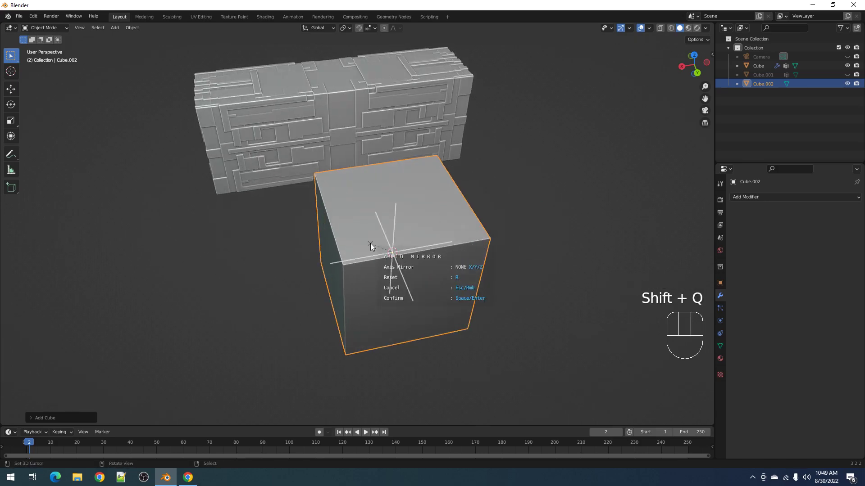
pyautogui.press('y')
pyautogui.press('z')
pyautogui.press('space')
# - Add loop cuts to the mirrored cube in Edit Mode, select all its geometry and return to Object Mode
pyautogui.press('Tab')
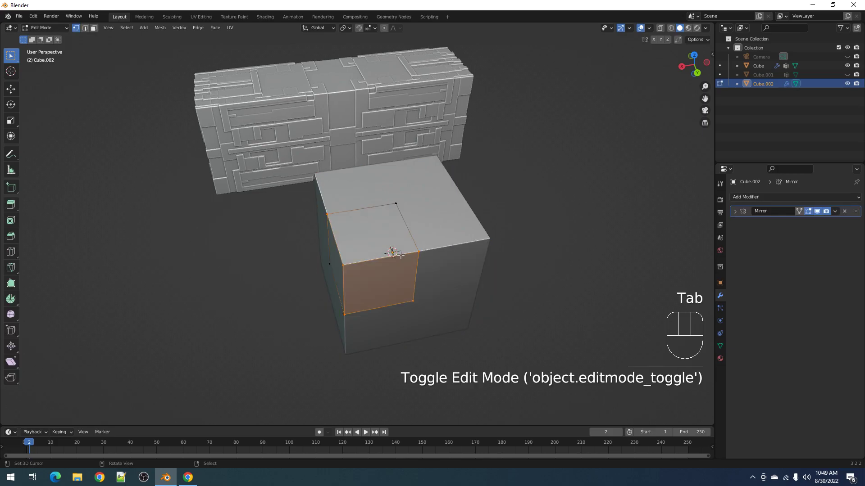
pyautogui.press('a')
pyautogui.moveTo(433, 252); pyautogui.dragTo(428, 245, button='middle')
pyautogui.scroll(1, 427, 244)
pyautogui.hotkey('ctrl', 'r')
pyautogui.hotkey('ctrl', 'r')
pyautogui.press('a')
pyautogui.press('Tab')
# - Generate Random Loop Extrude panels on the new cube with loops 1 and 2 enabled
pyautogui.hotkey('shift', 'q')
pyautogui.click(437, 81)
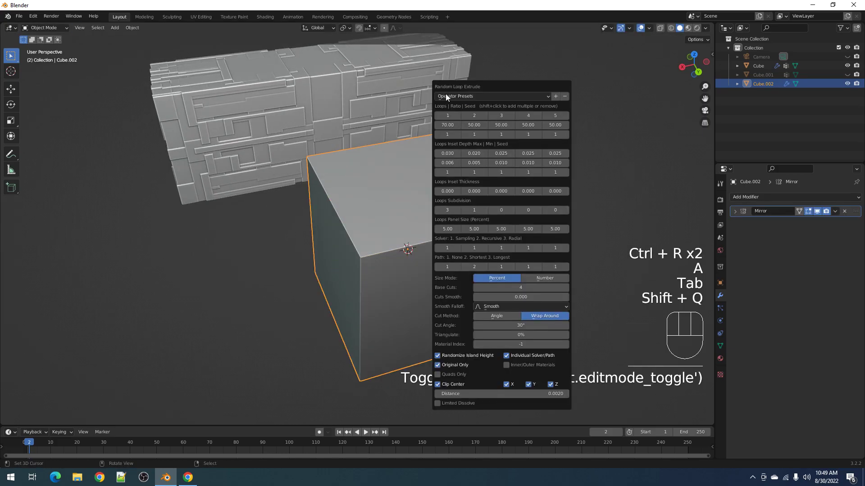
pyautogui.keyDown('shift'); pyautogui.click(476, 117); pyautogui.keyUp('shift')
pyautogui.moveTo(365, 227); pyautogui.dragTo(387, 205, button='middle')
pyautogui.keyDown('shift'); pyautogui.moveTo(507, 216); pyautogui.dragTo(476, 221, button='middle'); pyautogui.keyUp('shift')
pyautogui.rightClick(439, 196)
# - Select the new cube with both its extruded panel layers and join them to Cube.002 with Random Flow's Join Objects
pyautogui.moveTo(439, 196); pyautogui.dragTo(406, 109, button='middle')
pyautogui.hotkey('alt', 'a')
pyautogui.moveTo(406, 109); pyautogui.dragTo(494, 263)
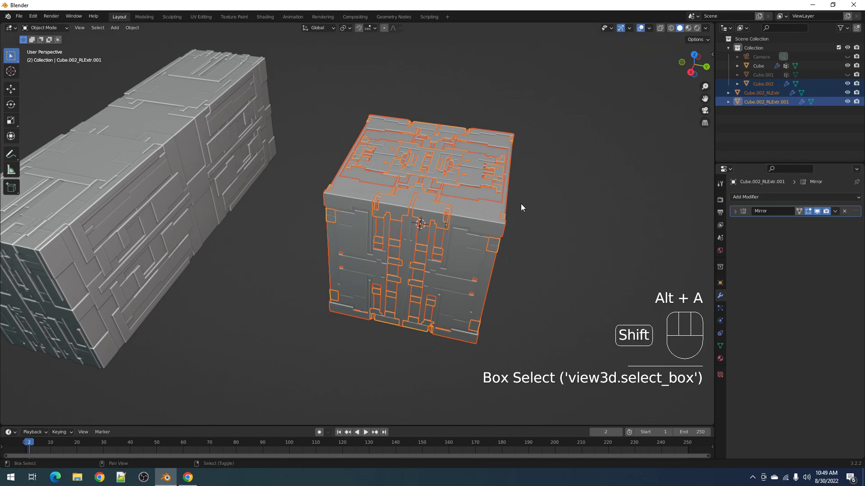
pyautogui.hotkey('shift', 'q')
pyautogui.moveTo(500, 341)
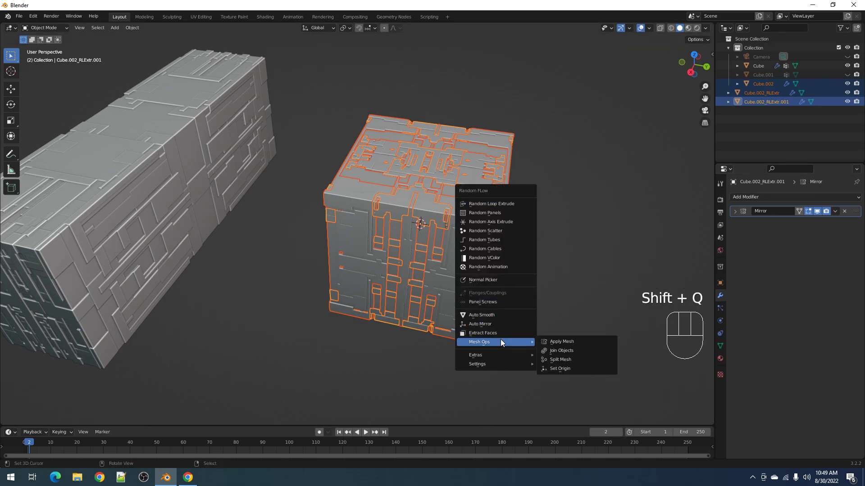
pyautogui.click(554, 353)
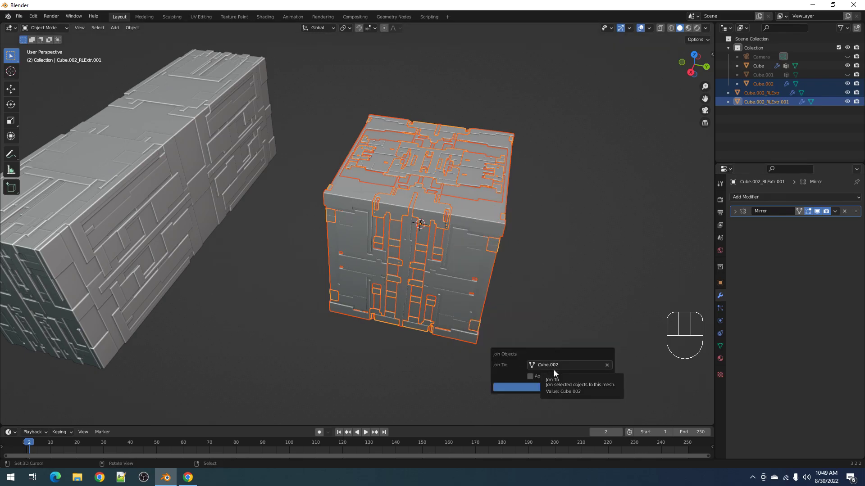
pyautogui.click(548, 387)
pyautogui.click(531, 227)
# - Inspect the joined cube without overlays and its mesh in Edit Mode
pyautogui.hotkey('shift', 'alt', 'z')
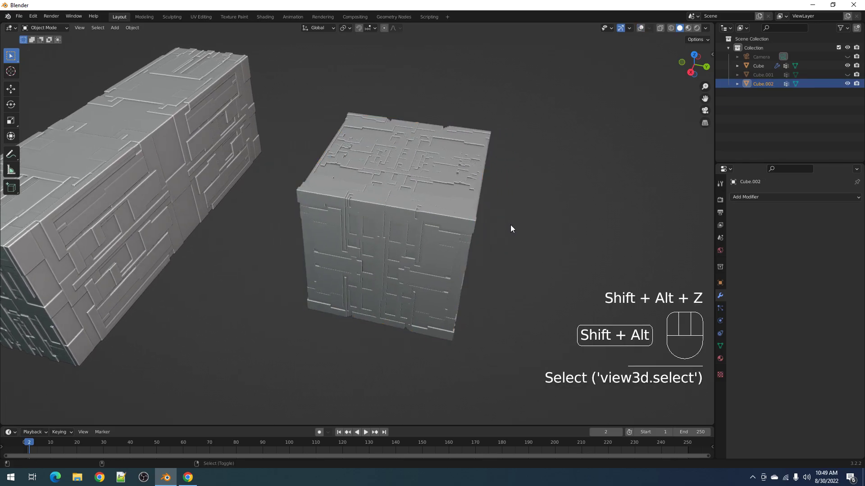
pyautogui.press('Tab')
pyautogui.hotkey('shift', 'alt', 'z')
pyautogui.moveTo(496, 219); pyautogui.dragTo(572, 227, button='middle')
pyautogui.hotkey('alt', 'a')
pyautogui.scroll(4, 500, 226)
pyautogui.press('Tab')
pyautogui.scroll(-4, 505, 225)
# - Add a Remesh modifier in Voxel mode to Cube.002 and set its voxel size to 0.014 m
pyautogui.click(757, 198)
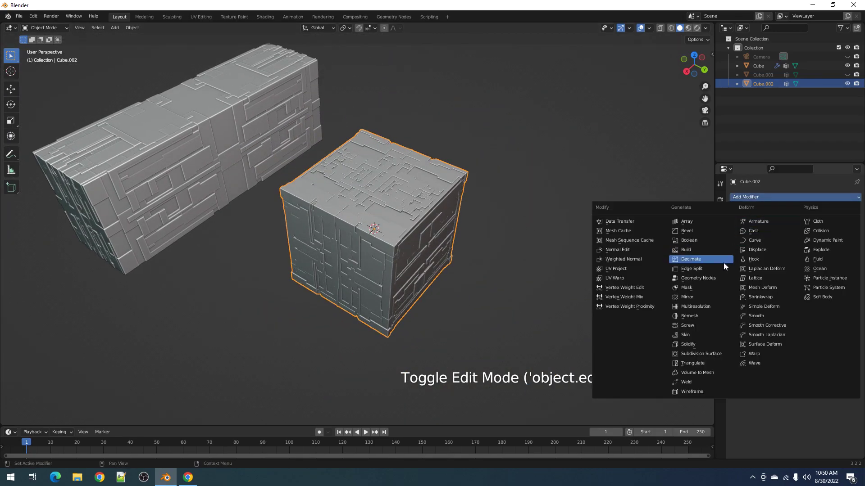
pyautogui.click(712, 315)
pyautogui.keyDown('ctrl'); pyautogui.scroll(-4, 804, 234); pyautogui.keyUp('ctrl')
pyautogui.keyDown('ctrl'); pyautogui.scroll(-4, 805, 234); pyautogui.keyUp('ctrl')
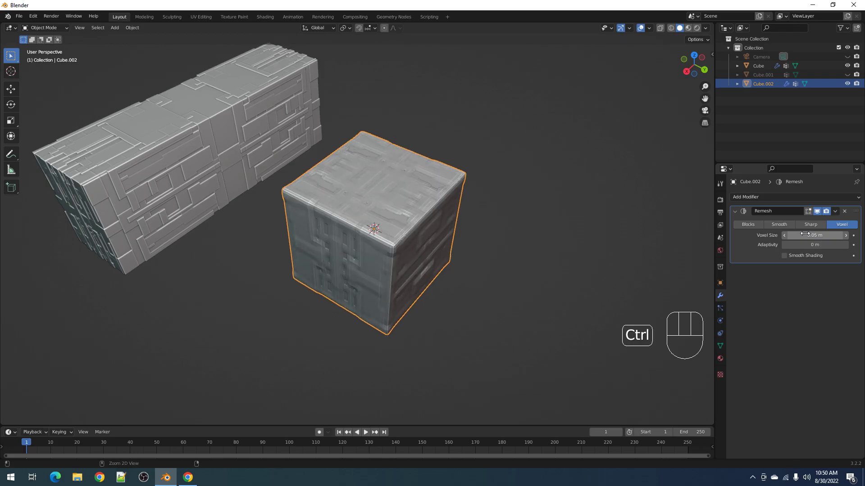
pyautogui.keyDown('ctrl'); pyautogui.scroll(-1, 805, 234); pyautogui.keyUp('ctrl')
pyautogui.keyDown('ctrl'); pyautogui.scroll(-3, 805, 233); pyautogui.keyUp('ctrl')
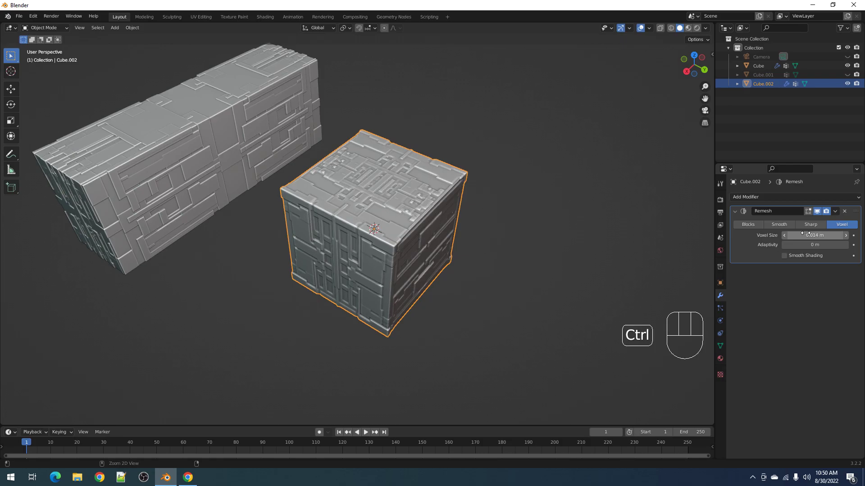
pyautogui.click(426, 233)
pyautogui.hotkey('shift', 'd')
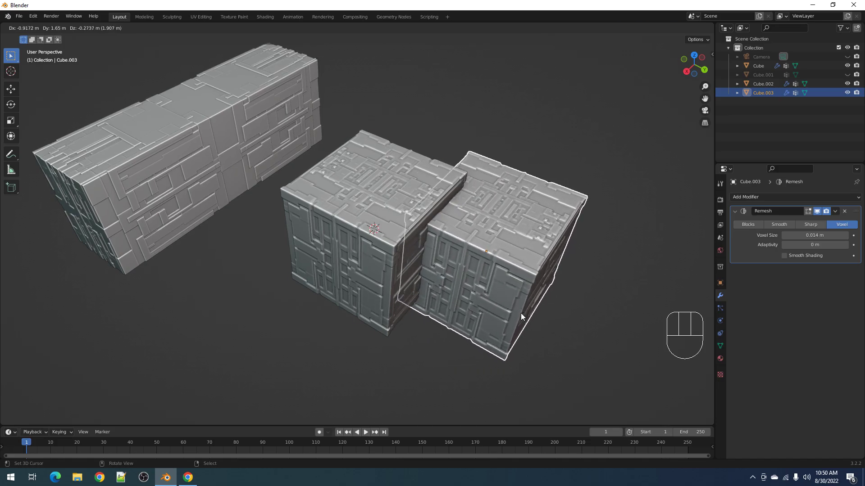
pyautogui.rightClick(523, 313)
pyautogui.press('x')
pyautogui.click(482, 285)
pyautogui.rightClick(425, 235)
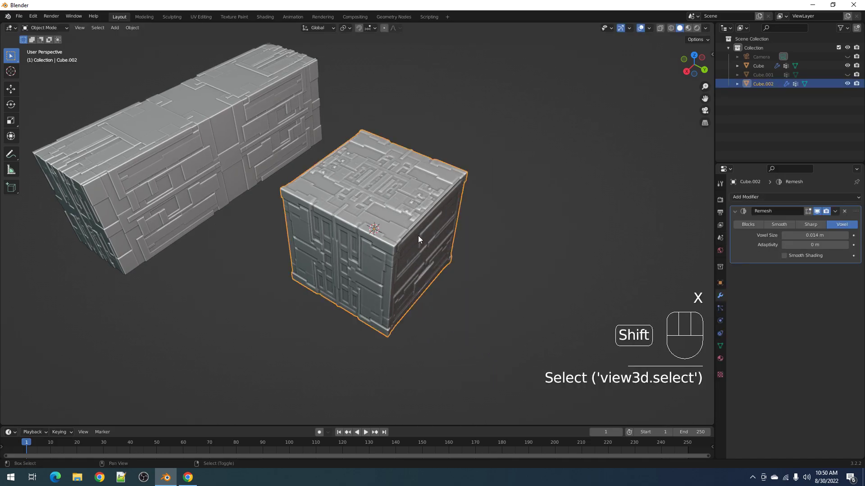
pyautogui.hotkey('shift', 'd')
pyautogui.rightClick(607, 236)
pyautogui.press('x')
pyautogui.click(404, 231)
pyautogui.rightClick(396, 228)
pyautogui.hotkey('shift', 'd')
pyautogui.rightClick(590, 227)
pyautogui.press('x')
pyautogui.click(524, 227)
pyautogui.rightClick(437, 224)
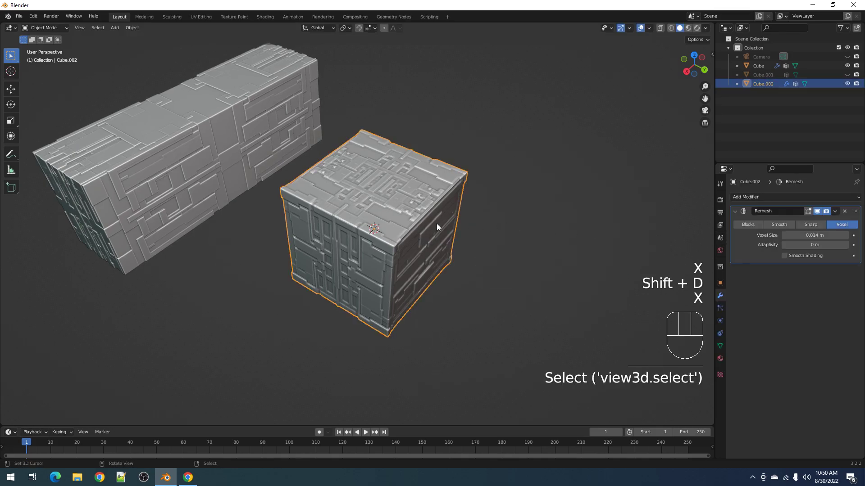
pyautogui.hotkey('shift', 'd')
pyautogui.rightClick(472, 235)
pyautogui.press('x')
pyautogui.click(410, 228)
pyautogui.rightClick(410, 229)
pyautogui.hotkey('shift', 'd')
pyautogui.rightClick(585, 210)
pyautogui.press('x')
pyautogui.click(512, 223)
# - Duplicate Cube.002 in place, remove the Remesh modifier from the copy and hide the copy
pyautogui.rightClick(431, 222)
pyautogui.hotkey('shift', 'd')
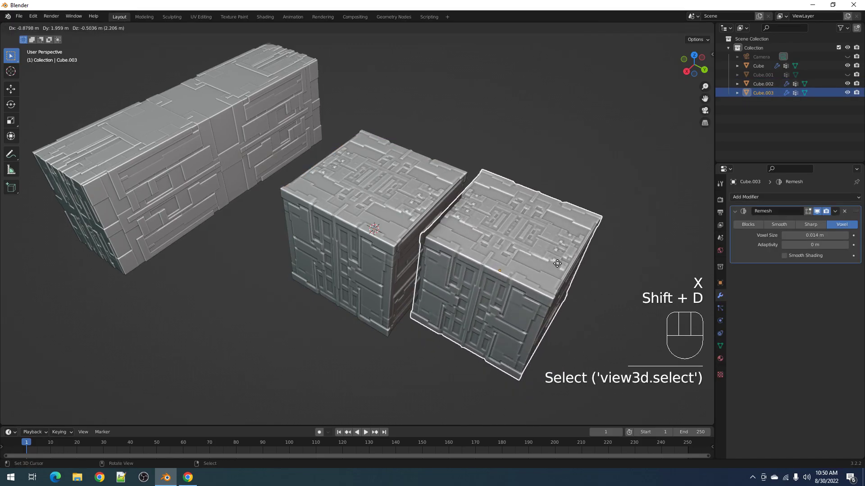
pyautogui.rightClick(558, 264)
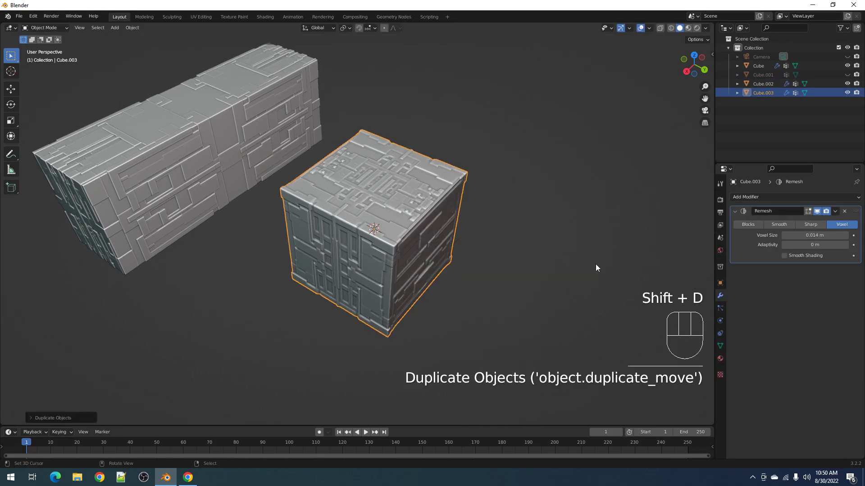
pyautogui.click(845, 211)
pyautogui.scroll(5, 569, 218)
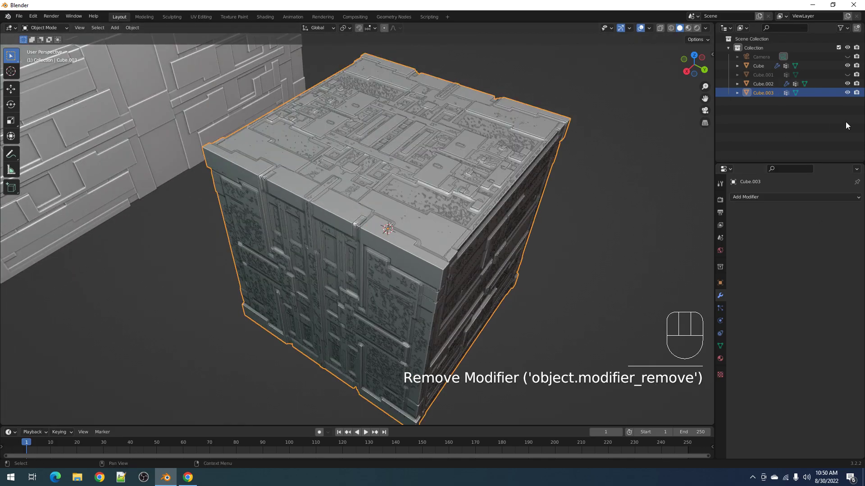
pyautogui.click(847, 92)
# - Add a Shrinkwrap modifier to Cube.002 with the hidden Cube.003 as its target
pyautogui.click(461, 174)
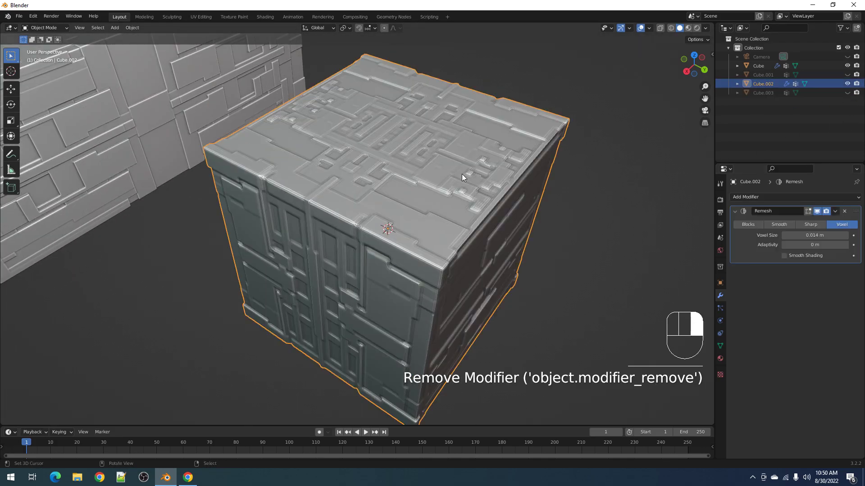
pyautogui.click(752, 199)
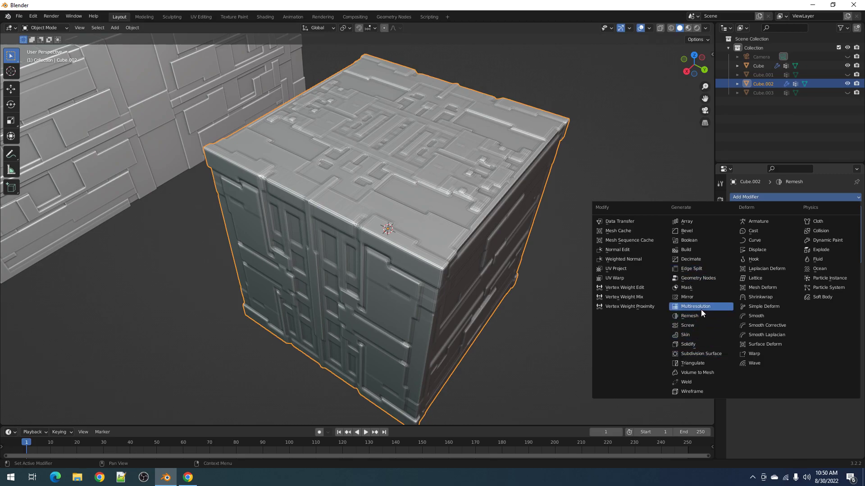
pyautogui.click(748, 297)
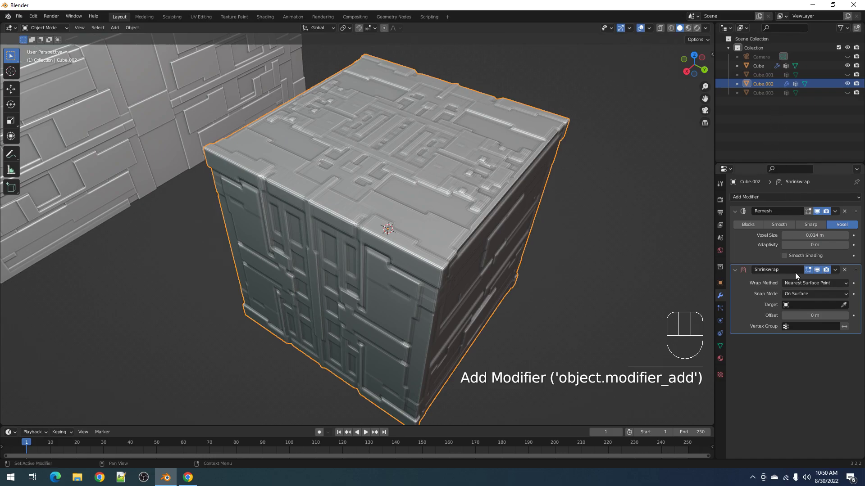
pyautogui.click(801, 303)
pyautogui.click(784, 333)
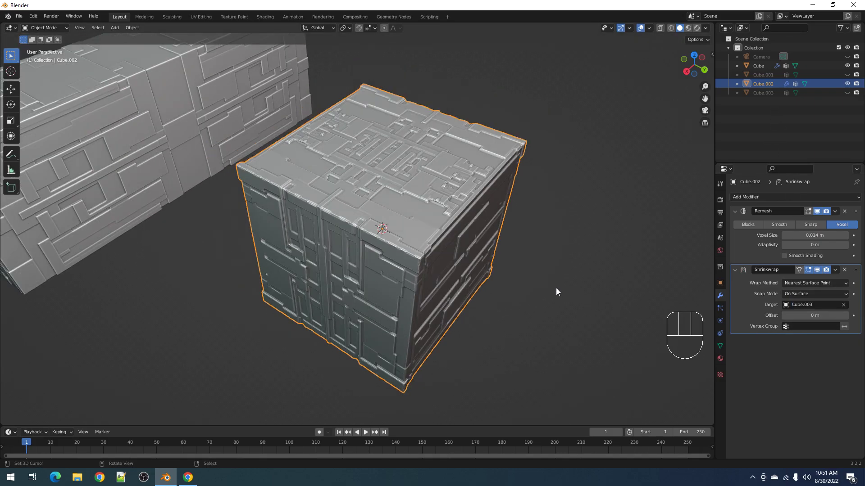
# - Set Cube.002's Shrinkwrap wrap method to Project and enable the Negative direction alongside Positive
pyautogui.click(815, 285)
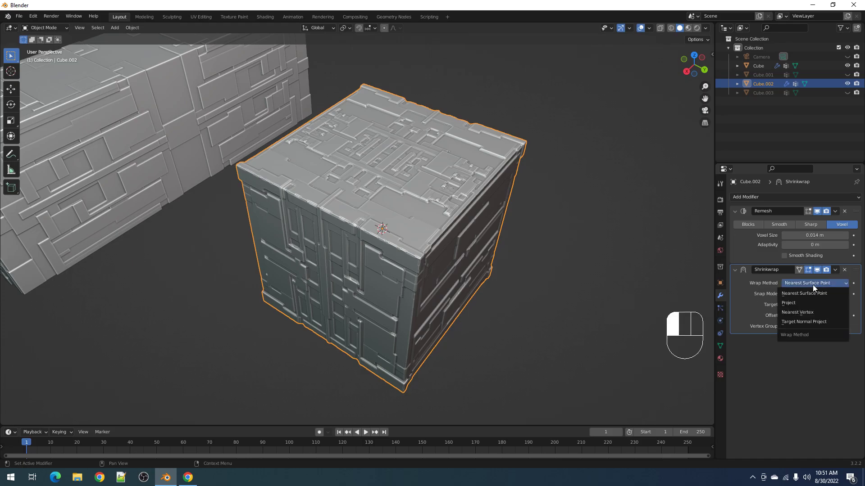
pyautogui.click(799, 299)
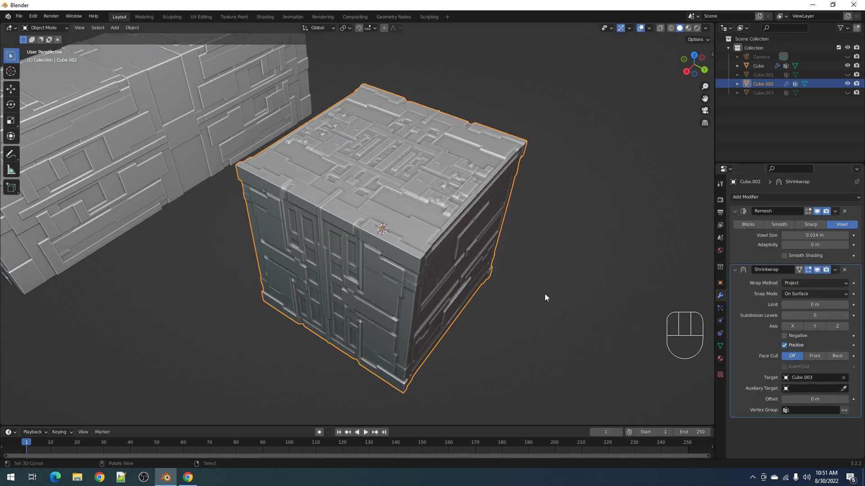
pyautogui.scroll(3, 533, 290)
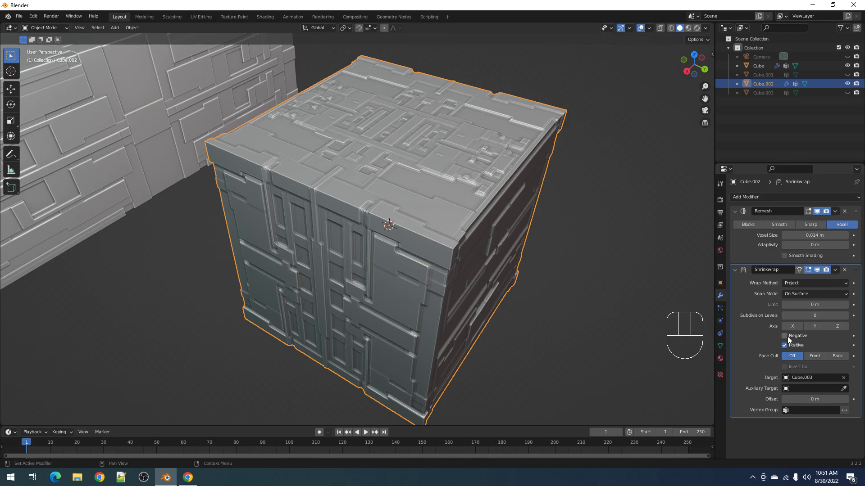
pyautogui.click(785, 336)
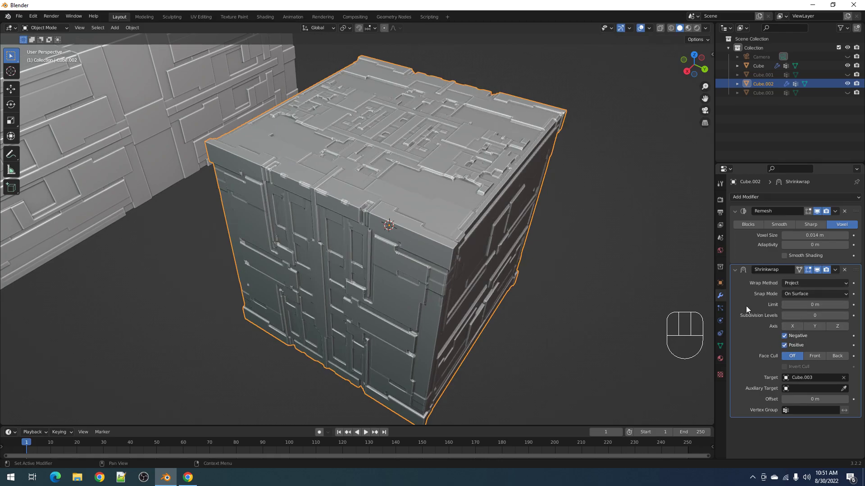
# - Enable Smooth Shading in Cube.002's Remesh modifier and reduce the voxel size to 0.007 m
pyautogui.click(792, 257)
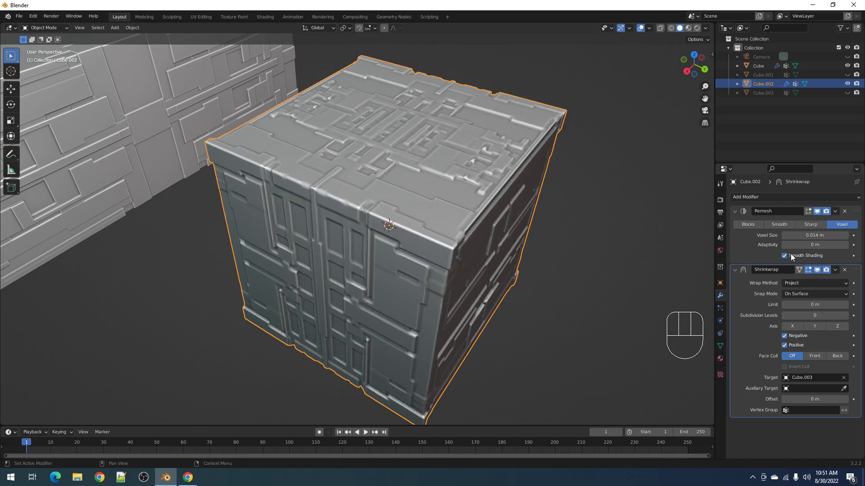
pyautogui.scroll(3, 566, 270)
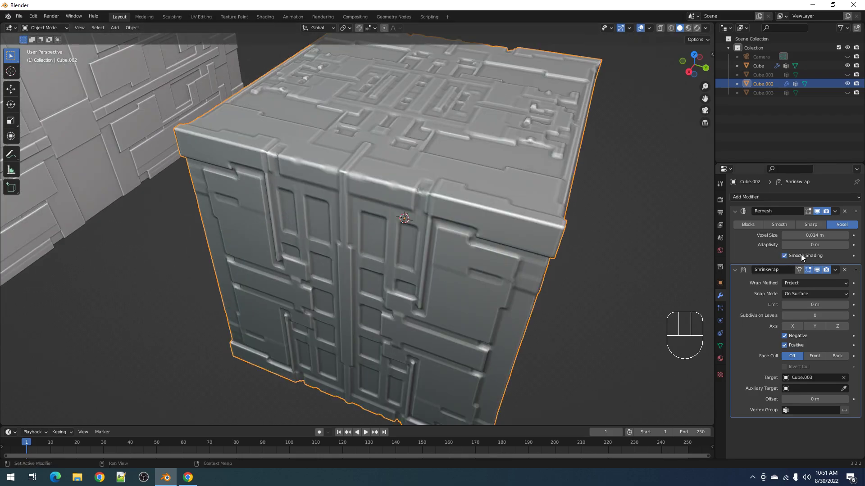
pyautogui.keyDown('ctrl'); pyautogui.scroll(-1, 802, 237); pyautogui.keyUp('ctrl')
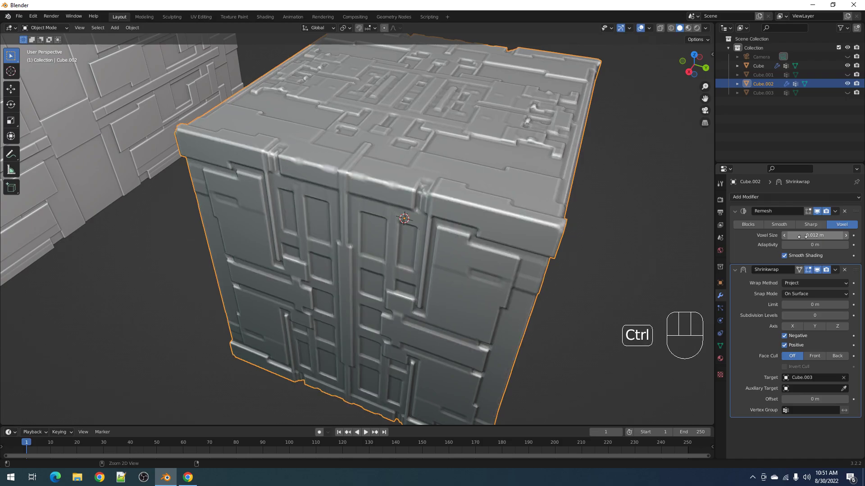
pyautogui.keyDown('ctrl'); pyautogui.scroll(-2, 803, 236); pyautogui.keyUp('ctrl')
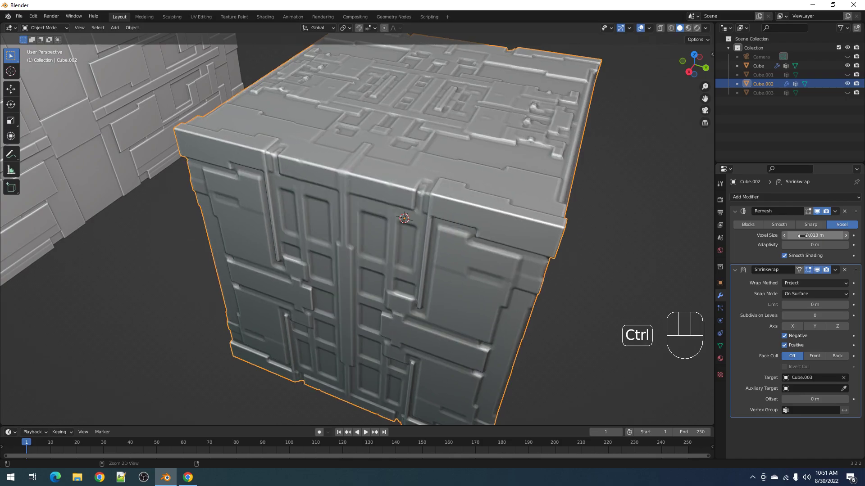
pyautogui.keyDown('ctrl'); pyautogui.scroll(-1, 802, 236); pyautogui.keyUp('ctrl')
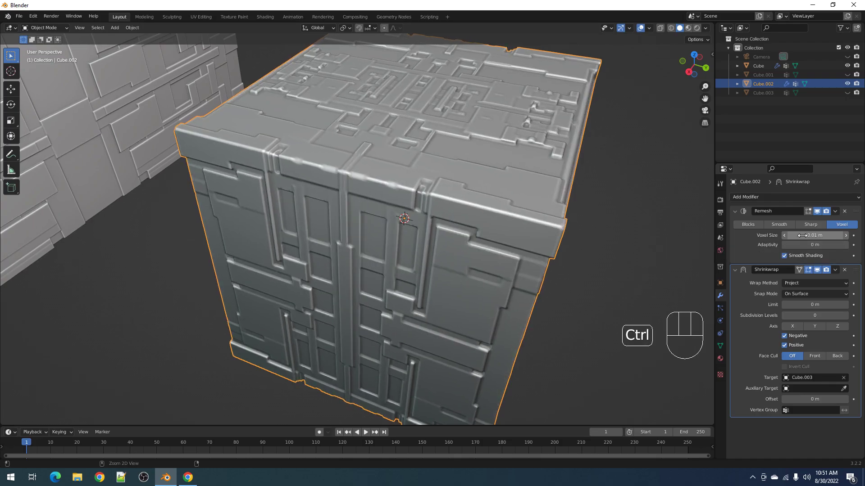
pyautogui.keyDown('ctrl'); pyautogui.scroll(-2, 802, 235); pyautogui.keyUp('ctrl')
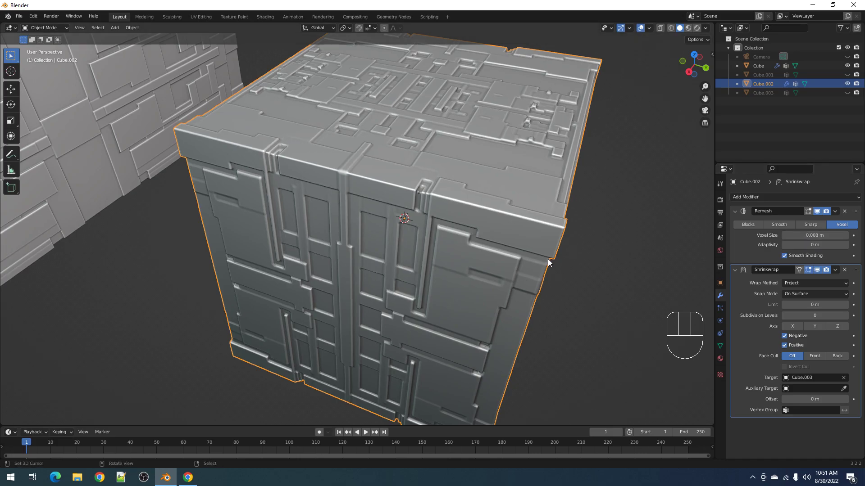
pyautogui.keyDown('shift'); pyautogui.moveTo(547, 259); pyautogui.dragTo(549, 265, button='middle'); pyautogui.keyUp('shift')
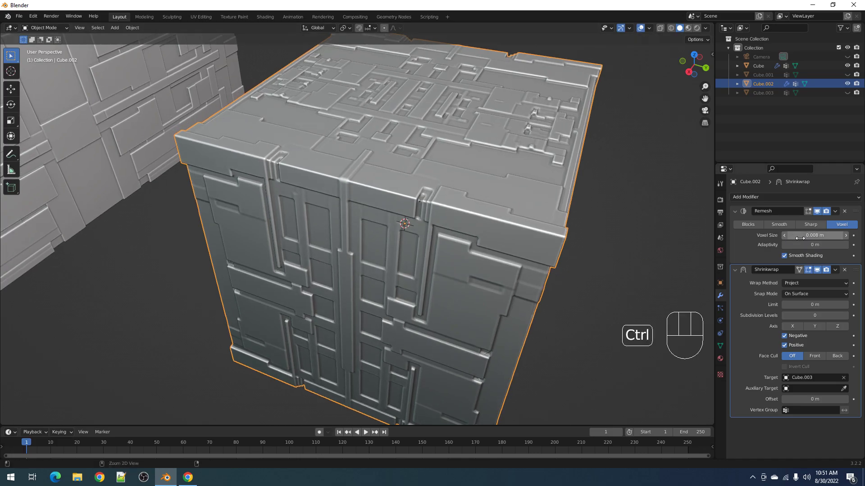
pyautogui.keyDown('ctrl'); pyautogui.scroll(-1, 800, 238); pyautogui.keyUp('ctrl')
# - Reduce Cube.002's Remesh voxel size to 0.003 m, checking the panel details on the cube's top face
pyautogui.moveTo(564, 250); pyautogui.dragTo(477, 259, button='middle')
pyautogui.scroll(4, 531, 273)
pyautogui.scroll(5, 478, 260)
pyautogui.keyDown('shift'); pyautogui.moveTo(339, 293); pyautogui.dragTo(367, 254, button='middle'); pyautogui.keyUp('shift')
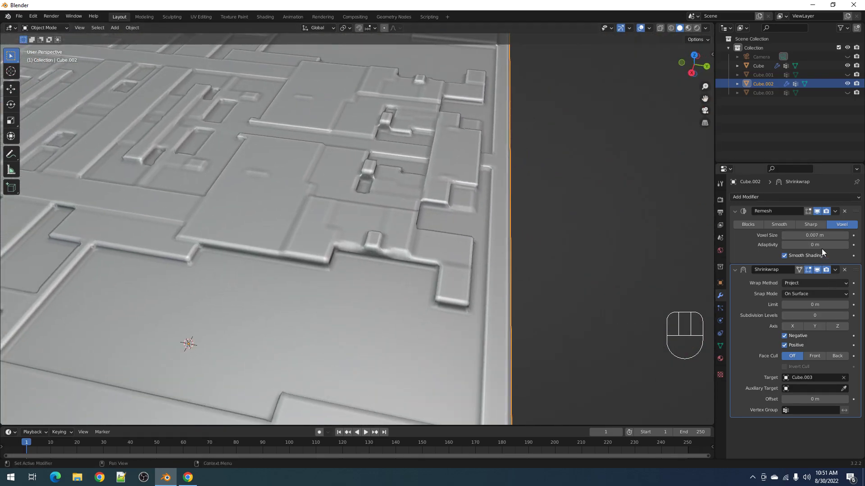
pyautogui.keyDown('ctrl'); pyautogui.scroll(-1, 812, 237); pyautogui.keyUp('ctrl')
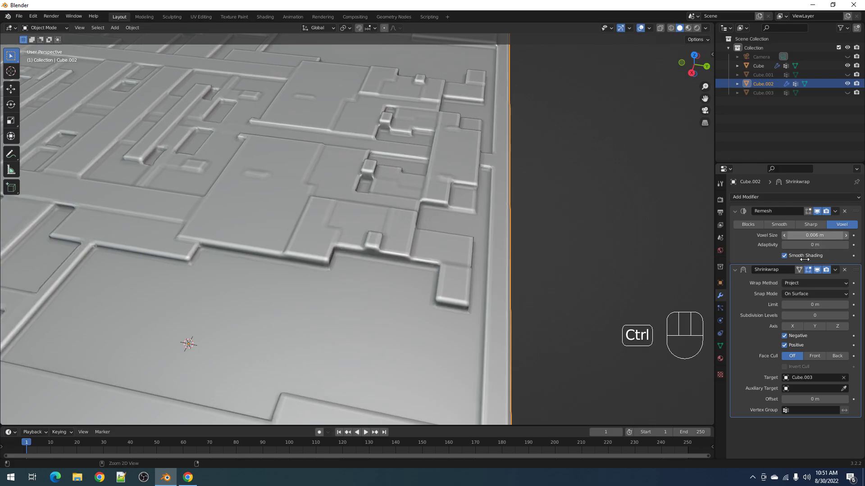
pyautogui.scroll(-6, 522, 303)
pyautogui.keyDown('shift'); pyautogui.moveTo(522, 301); pyautogui.dragTo(554, 346, button='middle'); pyautogui.keyUp('shift')
pyautogui.scroll(3, 486, 289)
pyautogui.keyDown('shift'); pyautogui.moveTo(599, 246); pyautogui.dragTo(451, 336, button='middle'); pyautogui.keyUp('shift')
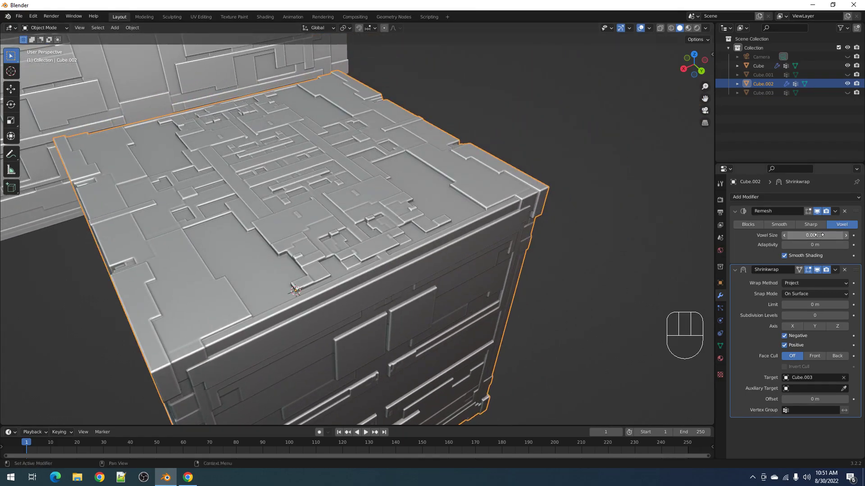
pyautogui.keyDown('ctrl'); pyautogui.moveTo(531, 266); pyautogui.dragTo(530, 269); pyautogui.keyUp('ctrl')
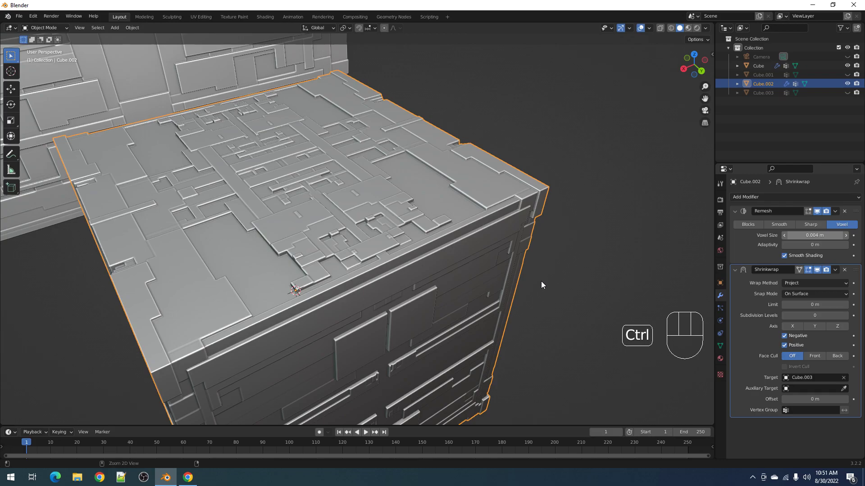
pyautogui.scroll(2, 544, 288)
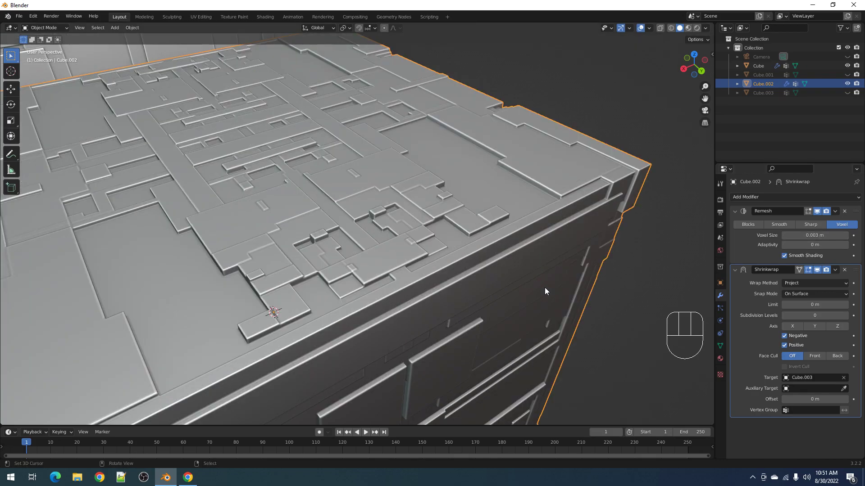
# - Examine the sharpened panels around Cube.002 and raise its Remesh voxel size slightly
pyautogui.scroll(-3, 545, 286)
pyautogui.moveTo(545, 286); pyautogui.dragTo(430, 295, button='middle')
pyautogui.scroll(1, 453, 265)
pyautogui.scroll(-2, 472, 262)
pyautogui.scroll(3, 430, 296)
pyautogui.keyDown('shift'); pyautogui.moveTo(494, 275); pyautogui.dragTo(625, 289, button='middle'); pyautogui.keyUp('shift')
pyautogui.scroll(-5, 493, 276)
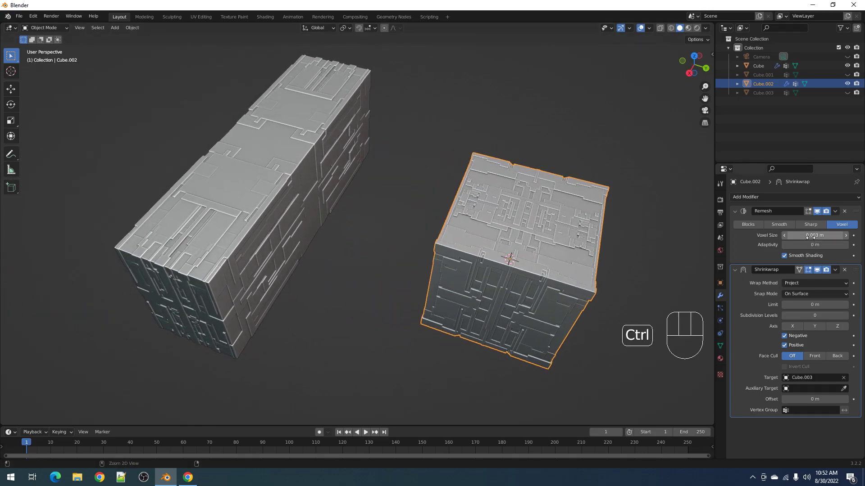
pyautogui.keyDown('ctrl'); pyautogui.scroll(1, 846, 236); pyautogui.keyUp('ctrl')
pyautogui.moveTo(480, 304); pyautogui.dragTo(510, 268, button='middle')
# - Select the long panelled block named Cube and apply its Remesh modifier
pyautogui.click(456, 257)
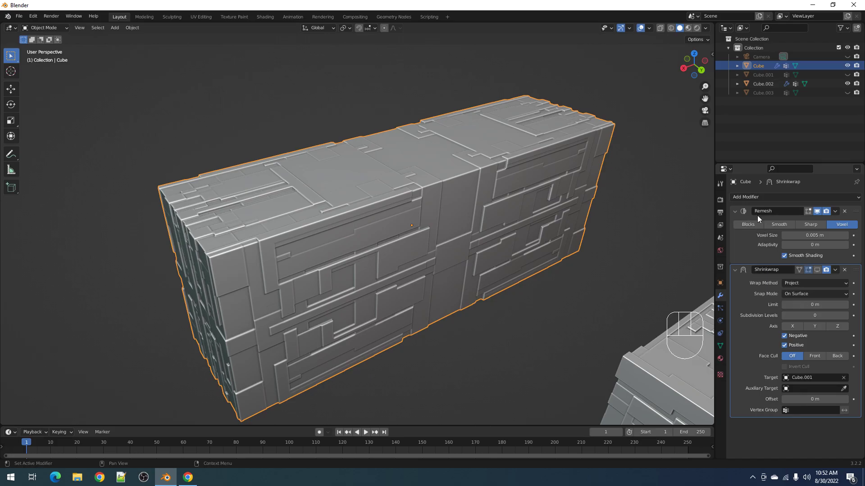
pyautogui.scroll(4, 628, 177)
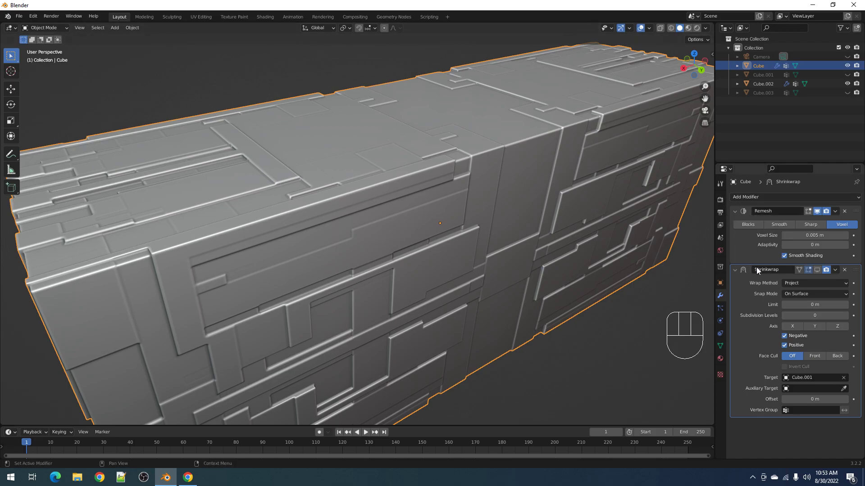
pyautogui.moveTo(836, 211); pyautogui.dragTo(857, 208)
pyautogui.moveTo(836, 270); pyautogui.dragTo(832, 221)
pyautogui.click(836, 269)
pyautogui.press('ctrl')
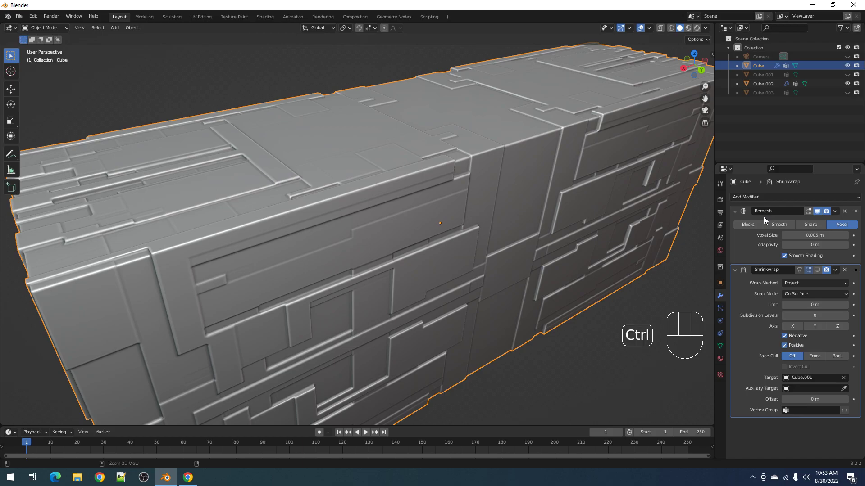
pyautogui.hotkey('ctrl', 'a')
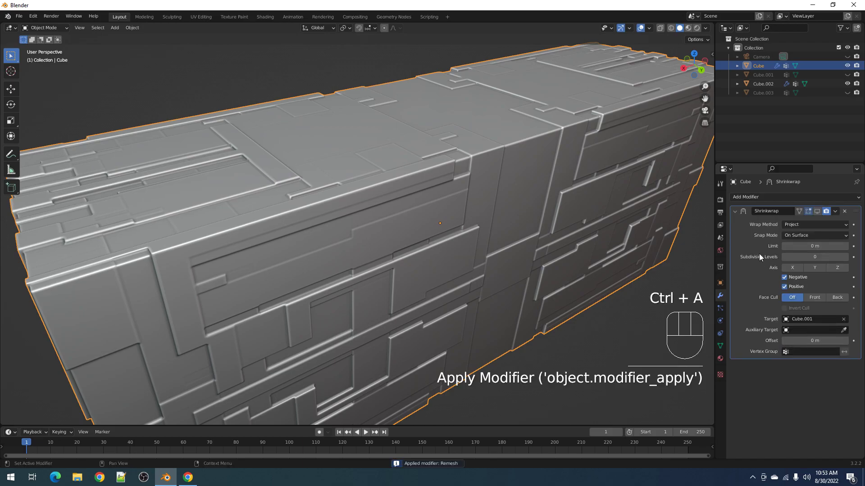
pyautogui.press('ctrl')
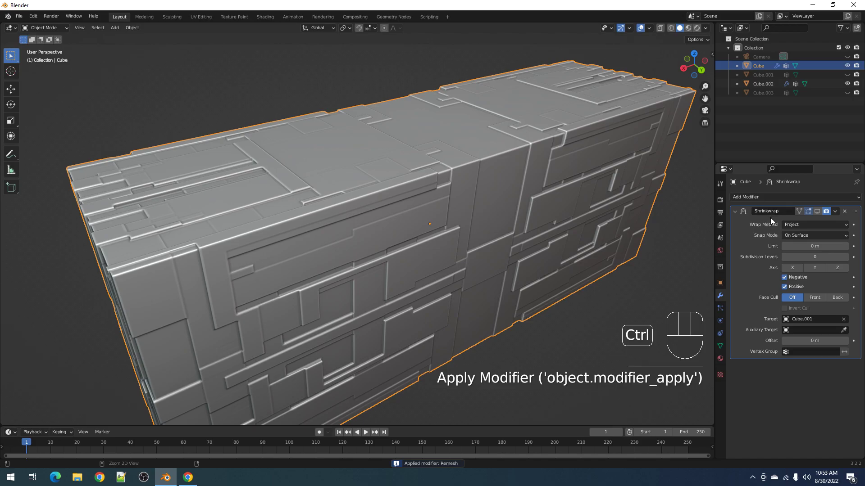
# - Apply the Shrinkwrap modifier on the long block Cube and hide the viewport overlays to view the panels
pyautogui.hotkey('ctrl', 'a')
pyautogui.click(427, 215)
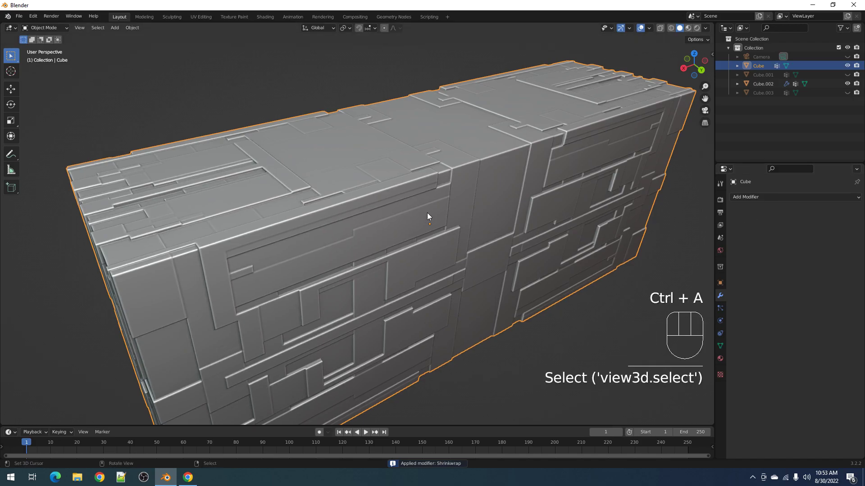
pyautogui.scroll(-3, 460, 211)
pyautogui.hotkey('shift', 'alt', 'z')
pyautogui.moveTo(461, 212); pyautogui.dragTo(448, 207, button='middle')
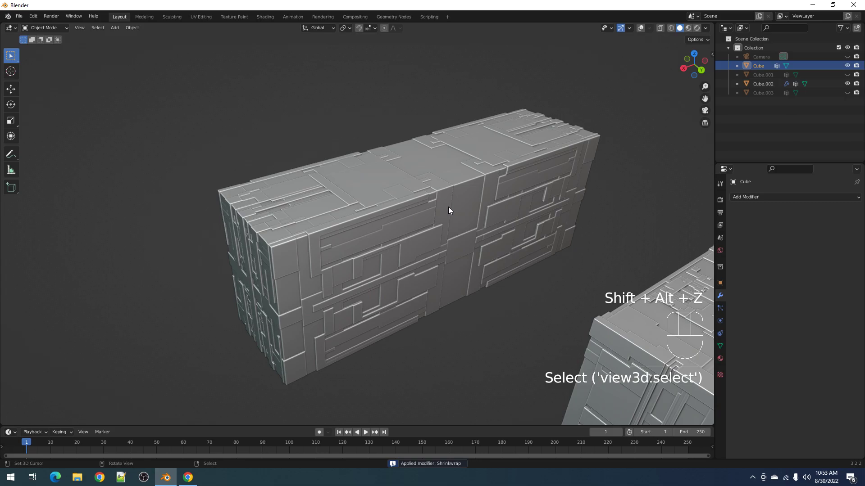
# - Inspect Cube's applied mesh density in Edit Mode with the viewport overlays shown, and return to Object Mode
pyautogui.press('Tab')
pyautogui.scroll(6, 453, 228)
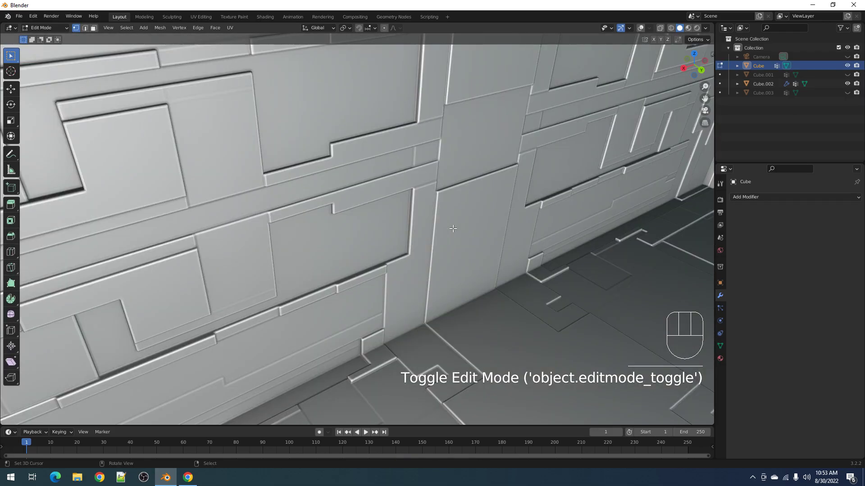
pyautogui.hotkey('shift', 'alt', 'z')
pyautogui.scroll(-5, 455, 225)
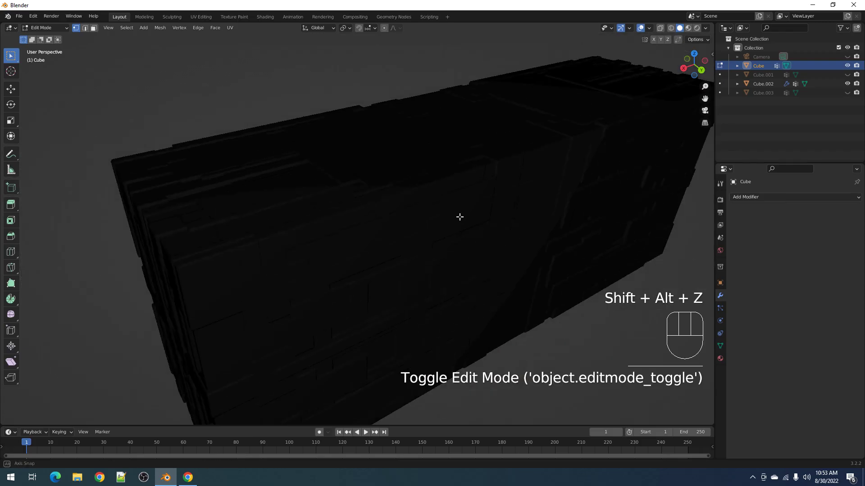
pyautogui.scroll(8, 463, 205)
pyautogui.scroll(-8, 464, 207)
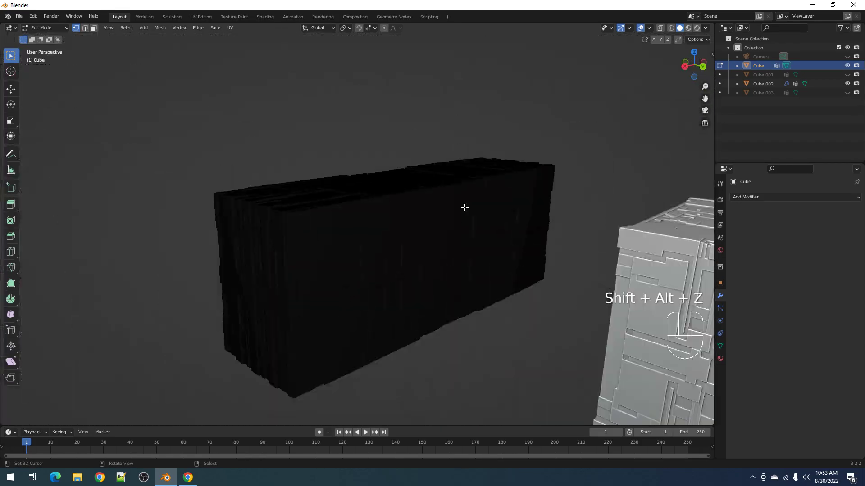
pyautogui.press('Tab')
# - Try to move Cube.002 along the Y axis while its Shrinkwrap modifier is still unapplied
pyautogui.moveTo(463, 207); pyautogui.dragTo(435, 243, button='middle')
pyautogui.keyDown('shift'); pyautogui.moveTo(606, 265); pyautogui.dragTo(478, 151, button='middle'); pyautogui.keyUp('shift')
pyautogui.scroll(-3, 455, 189)
pyautogui.moveTo(445, 206); pyautogui.dragTo(502, 209, button='middle')
pyautogui.click(426, 245)
pyautogui.moveTo(430, 241); pyautogui.dragTo(541, 234, button='middle')
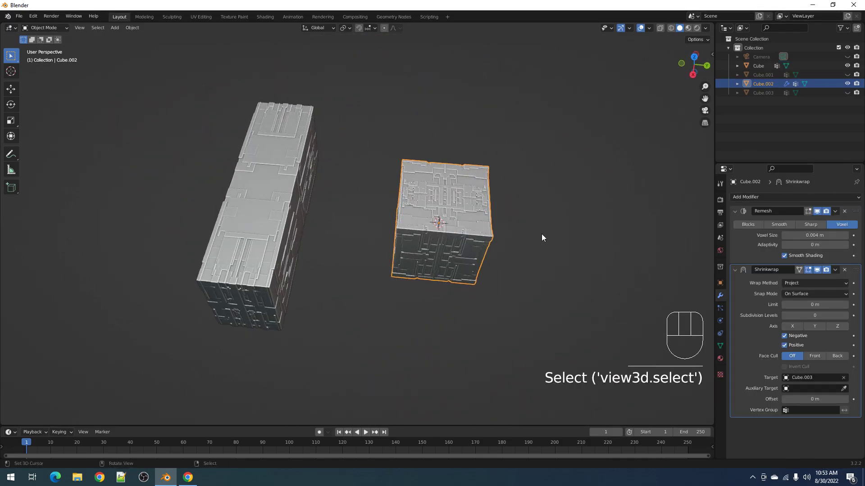
pyautogui.press('g')
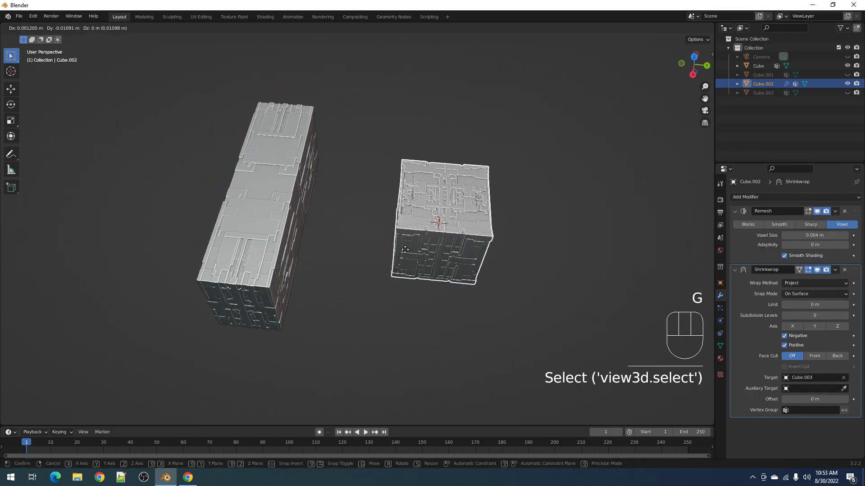
pyautogui.press('y')
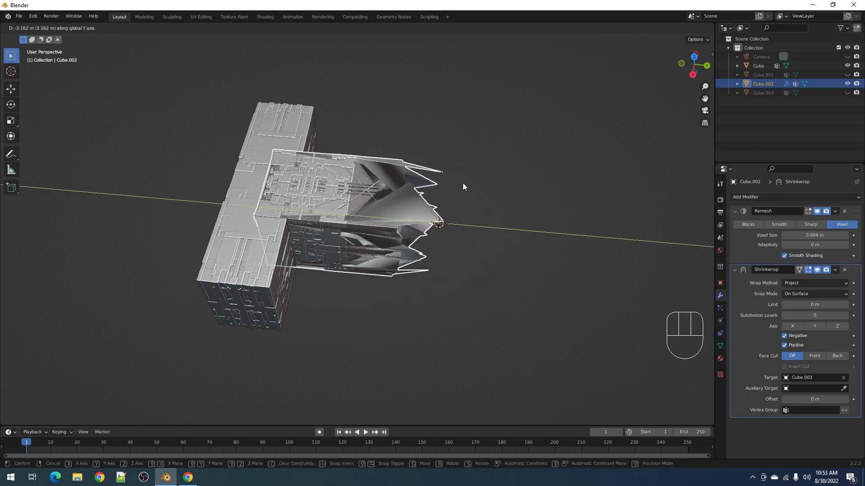
pyautogui.press('Escape')
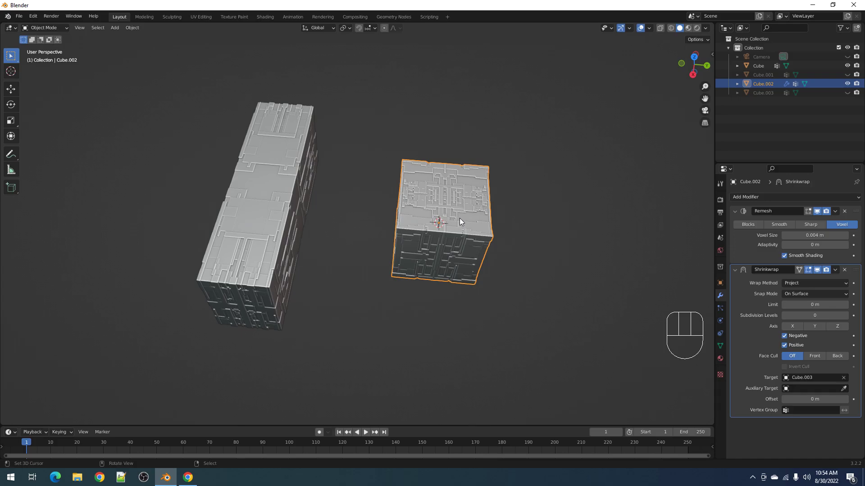
# - Select the long block Cube and examine its applied panel details from several sides
pyautogui.scroll(1, 456, 221)
pyautogui.moveTo(473, 249)
pyautogui.mouseDown(button='middle')
pyautogui.moveTo(440, 208)
pyautogui.moveTo(437, 225)
pyautogui.moveTo(323, 231)
pyautogui.moveTo(420, 218)
pyautogui.moveTo(446, 239)
pyautogui.moveTo(440, 228)
pyautogui.moveTo(303, 209)
pyautogui.moveTo(473, 251)
pyautogui.mouseUp(button='middle')
pyautogui.click(434, 224)
pyautogui.scroll(5, 434, 223)
pyautogui.scroll(-5, 434, 224)
pyautogui.scroll(2, 434, 223)
pyautogui.moveTo(434, 223); pyautogui.dragTo(406, 245, button='middle')
pyautogui.hotkey('shift', 'c')
pyautogui.scroll(3, 402, 218)
pyautogui.rightClick(402, 217)
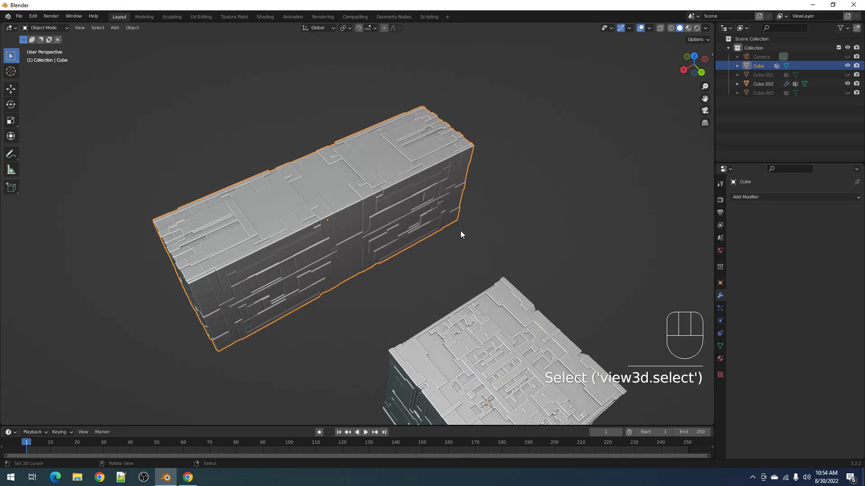
pyautogui.moveTo(460, 231); pyautogui.dragTo(393, 209, button='middle')
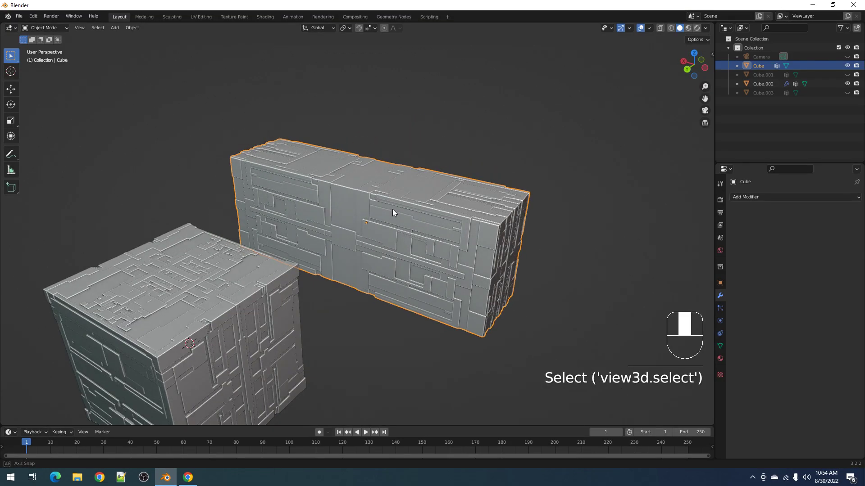
pyautogui.moveTo(393, 209); pyautogui.dragTo(513, 210, button='middle')
pyautogui.moveTo(369, 232); pyautogui.dragTo(480, 253, button='middle')
pyautogui.scroll(-2, 437, 239)
pyautogui.rightClick(435, 237)
pyautogui.scroll(-1, 435, 237)
pyautogui.scroll(1, 479, 254)
# - Move the long block Cube along the Y axis closer to Cube.002 and deselect everything
pyautogui.rightClick(316, 266)
pyautogui.press('g')
pyautogui.press('y')
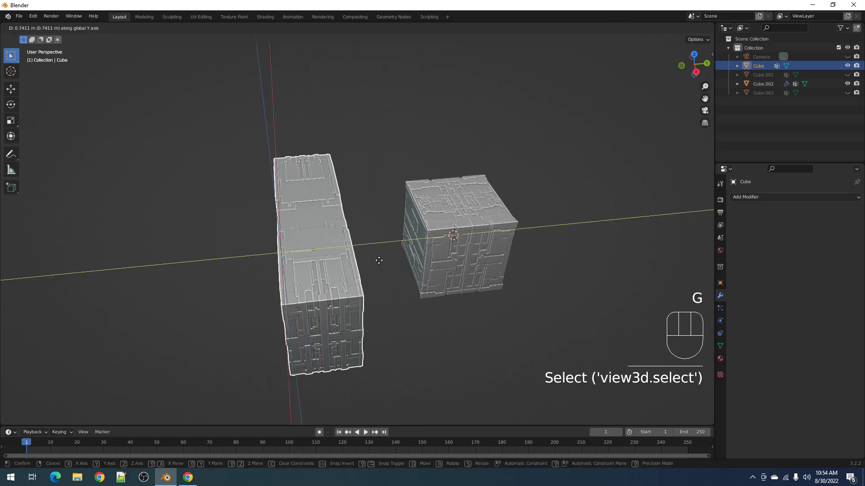
pyautogui.click(426, 268)
pyautogui.hotkey('alt', 'a')
# - Select Cube.002 and examine the panel edges on its top and side faces up close
pyautogui.moveTo(426, 269); pyautogui.dragTo(452, 217, button='middle')
pyautogui.rightClick(494, 242)
pyautogui.scroll(3, 456, 239)
pyautogui.keyDown('shift'); pyautogui.moveTo(455, 238); pyautogui.dragTo(440, 264, button='middle'); pyautogui.keyUp('shift')
pyautogui.scroll(3, 439, 219)
pyautogui.scroll(-5, 382, 213)
pyautogui.scroll(5, 439, 260)
pyautogui.scroll(-4, 445, 256)
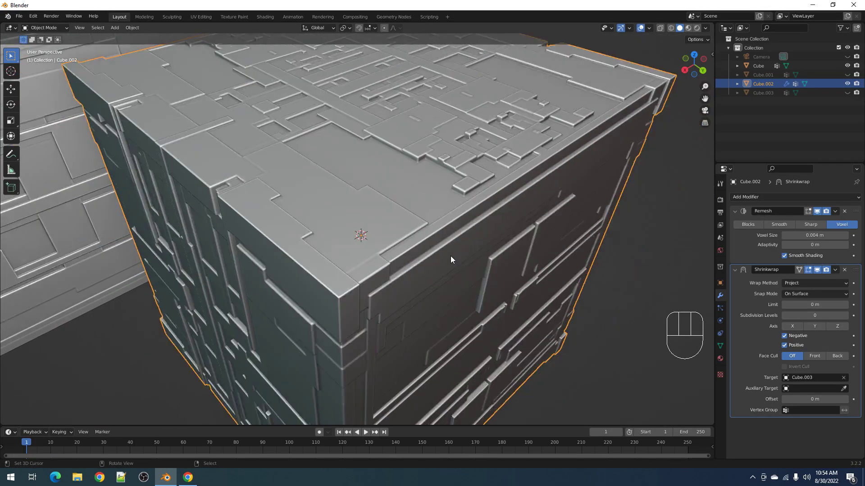
pyautogui.moveTo(402, 249); pyautogui.dragTo(367, 251, button='middle')
pyautogui.scroll(5, 367, 252)
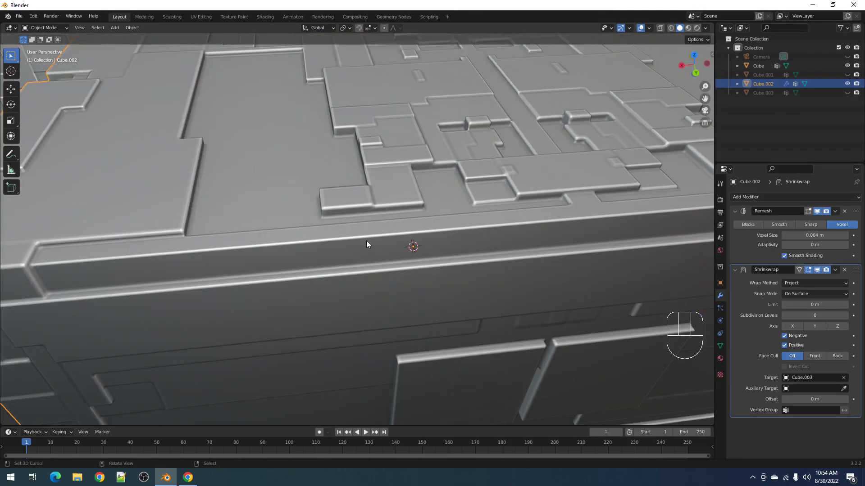
pyautogui.scroll(-8, 485, 235)
pyautogui.moveTo(485, 236); pyautogui.dragTo(485, 240, button='middle')
pyautogui.scroll(3, 485, 240)
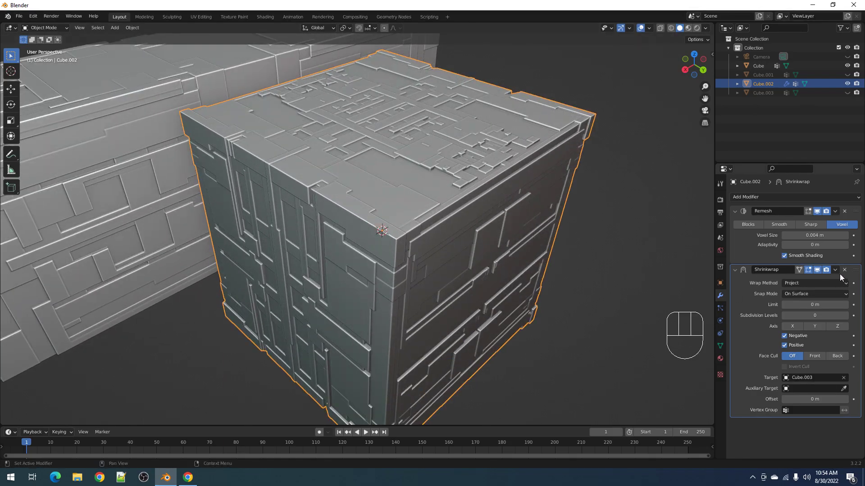
# - Compare Cube.002's side panels with the Shrinkwrap modifier's viewport display turned off and on
pyautogui.click(817, 270)
pyautogui.moveTo(554, 266); pyautogui.dragTo(764, 267, button='middle')
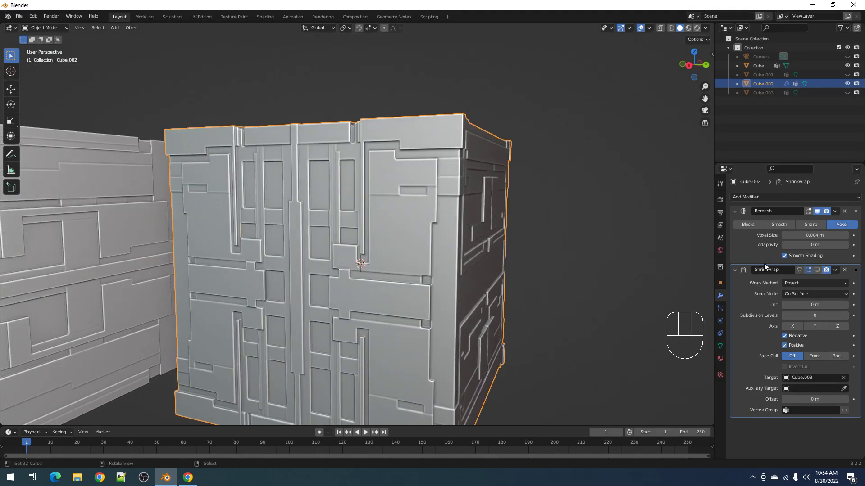
pyautogui.click(817, 270)
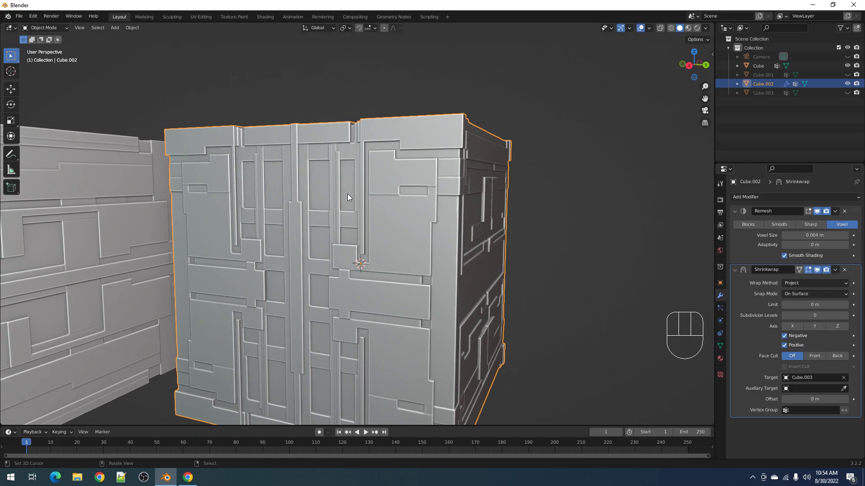
# - Review the finished panels on Cube.002 and the long block together from several angles
pyautogui.scroll(-2, 348, 196)
pyautogui.moveTo(348, 196); pyautogui.dragTo(337, 248, button='middle')
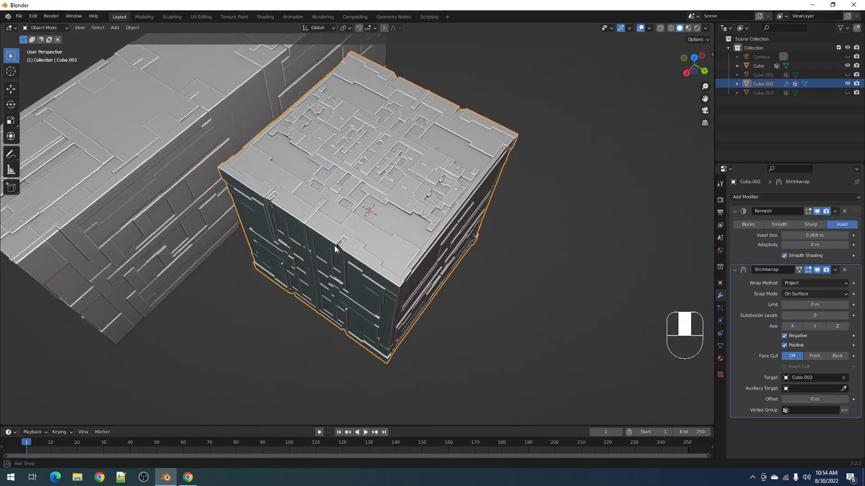
pyautogui.scroll(3, 336, 241)
pyautogui.scroll(-3, 416, 168)
pyautogui.moveTo(415, 164); pyautogui.dragTo(447, 225, button='middle')
pyautogui.keyDown('shift'); pyautogui.moveTo(304, 244); pyautogui.dragTo(431, 239, button='middle'); pyautogui.keyUp('shift')
pyautogui.scroll(-1, 367, 281)
pyautogui.moveTo(368, 281); pyautogui.dragTo(372, 250, button='middle')
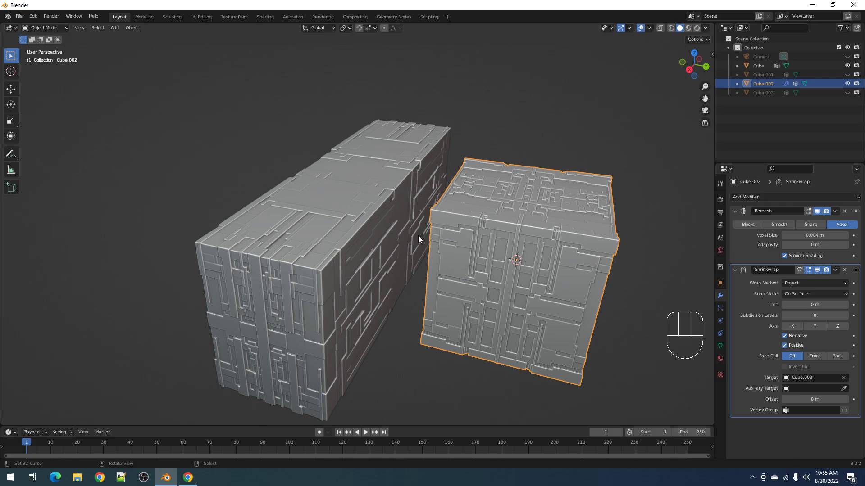
pyautogui.moveTo(418, 238); pyautogui.dragTo(481, 272, button='middle')
pyautogui.scroll(2, 459, 259)
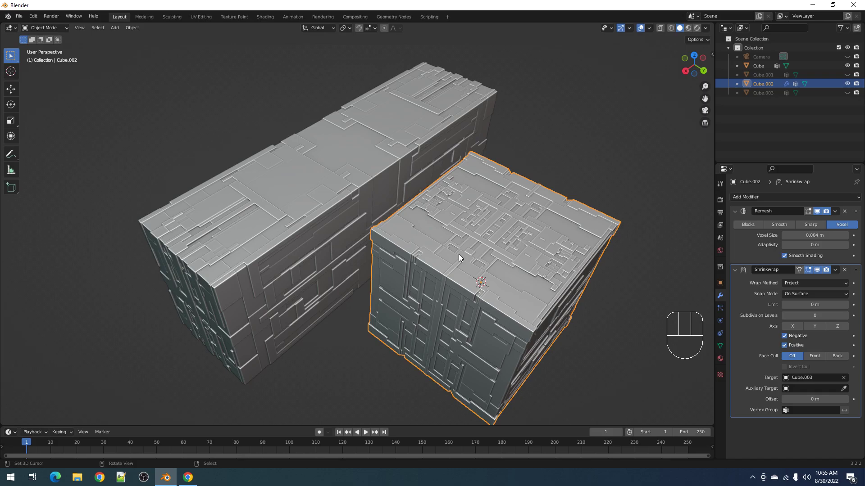
pyautogui.moveTo(459, 258); pyautogui.dragTo(459, 255, button='middle')
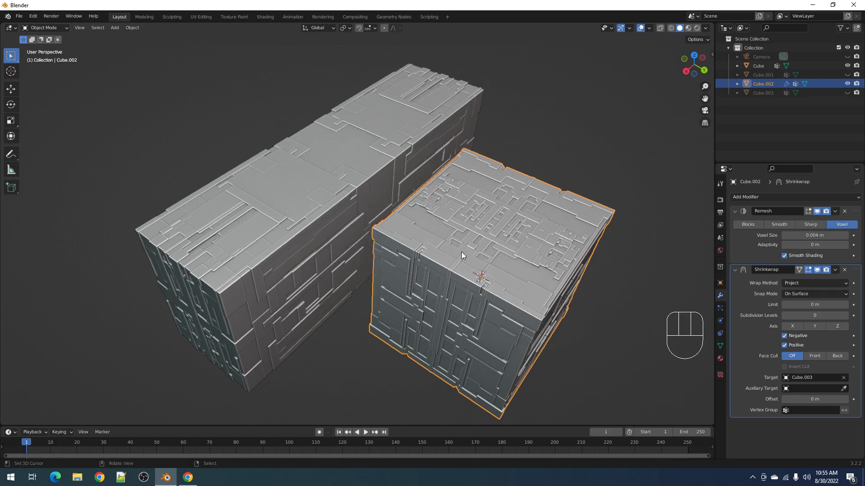
pyautogui.hotkey('ctrl', 'F9')
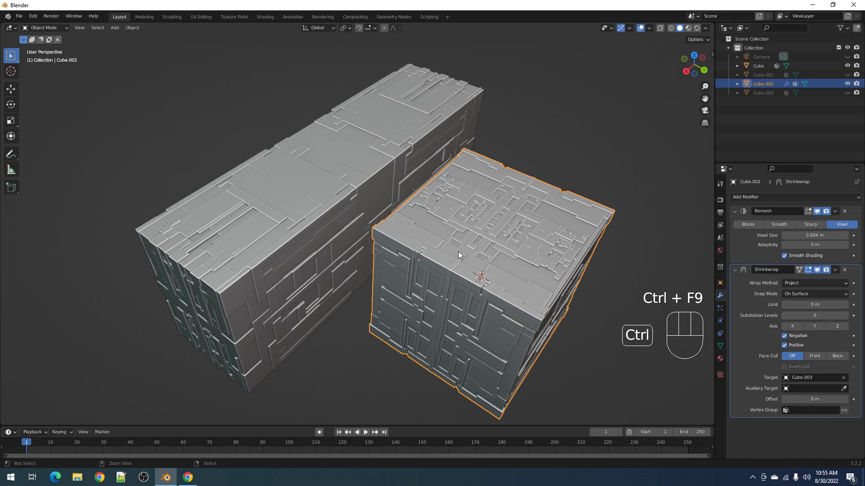